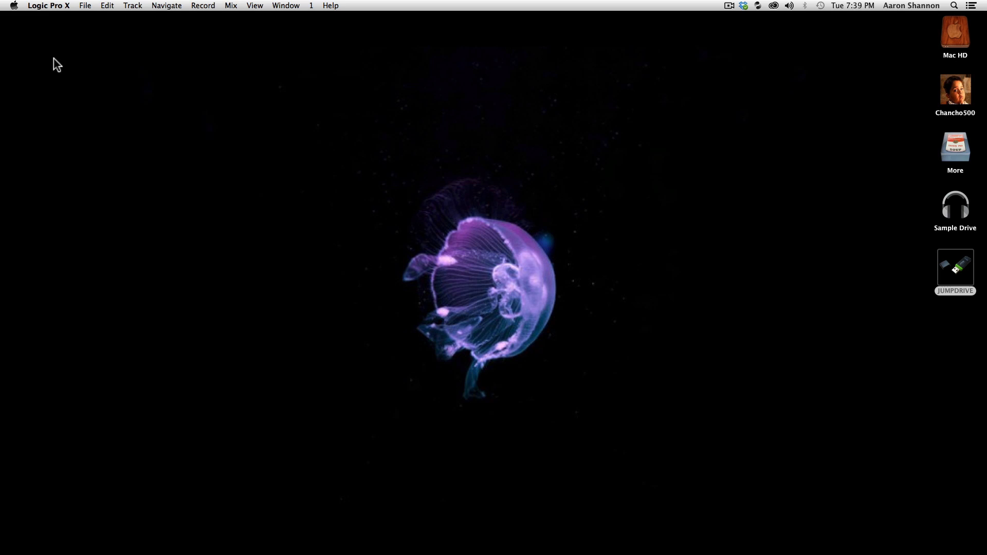
Step: Create a new project with one audio track, no input and output set to Output 1 + 2
{"action": "left_click", "coordinate": [84, 6]}
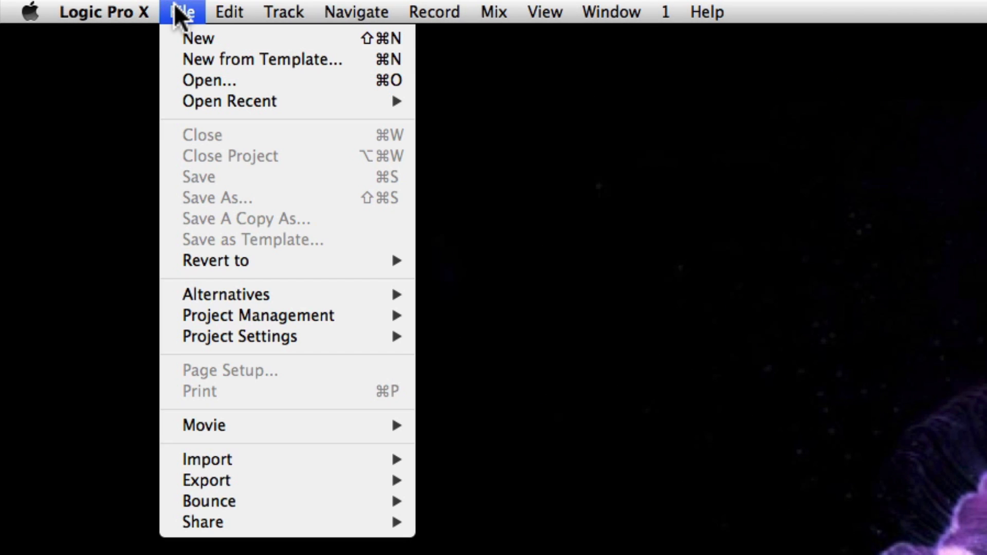
{"action": "left_click", "coordinate": [188, 40]}
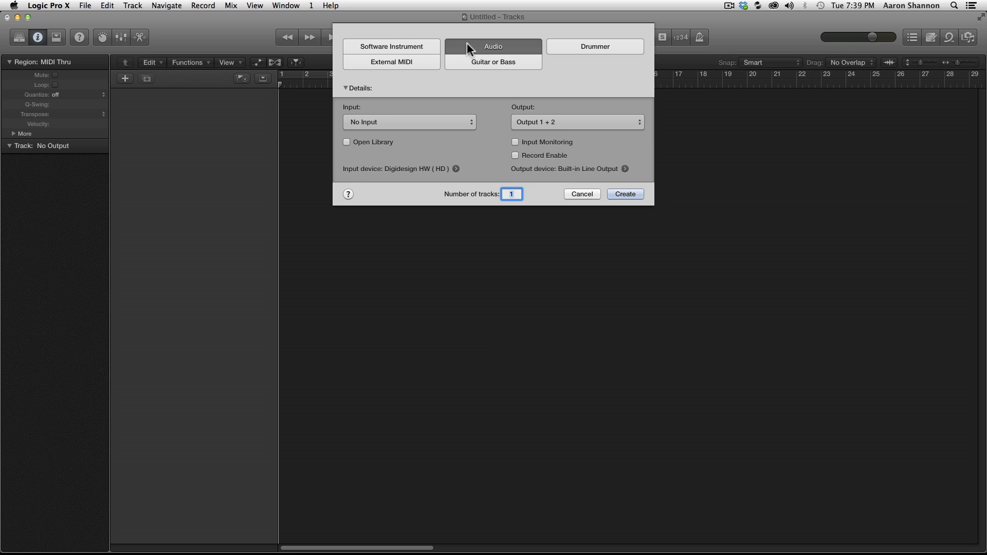
{"action": "left_click", "coordinate": [633, 193]}
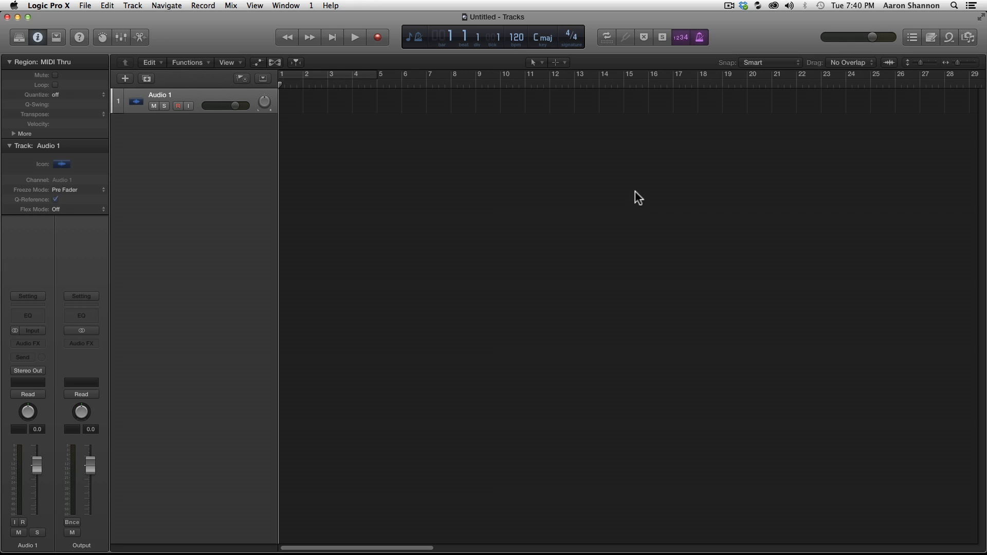
Step: Save the project as Work1 in the Junk folder on JUMPDRIVE, organized as a package with audio files copied in
{"action": "left_click", "coordinate": [85, 5]}
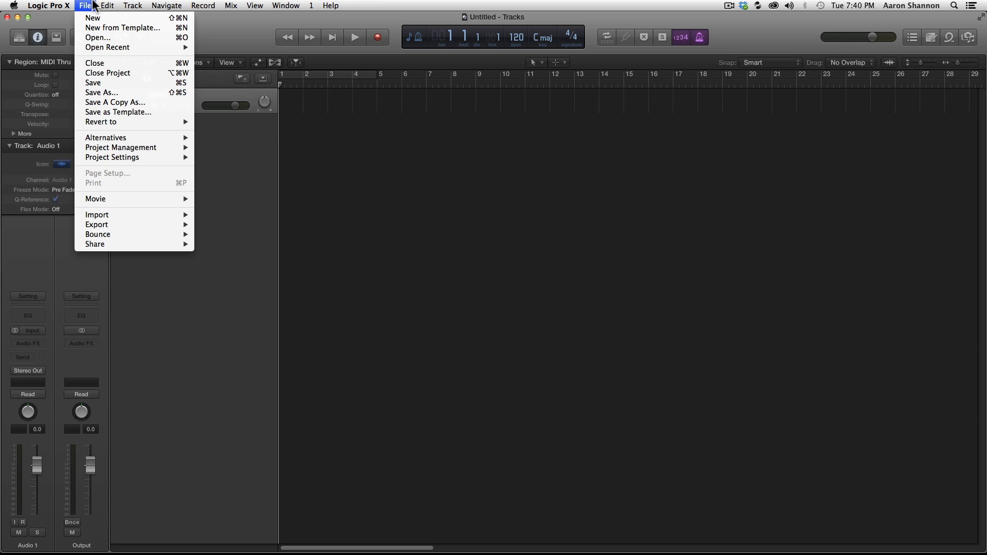
{"action": "left_click", "coordinate": [123, 82]}
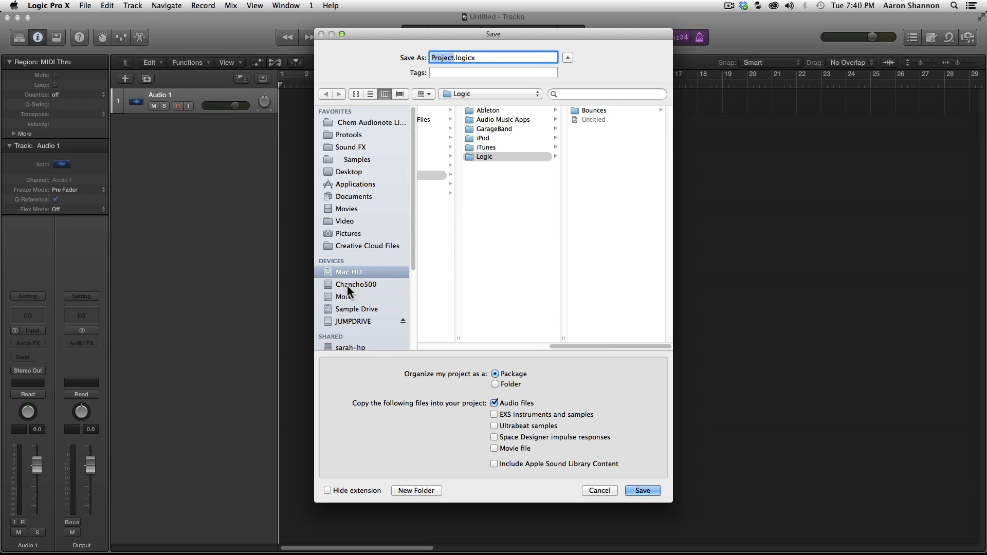
{"action": "left_click", "coordinate": [348, 321]}
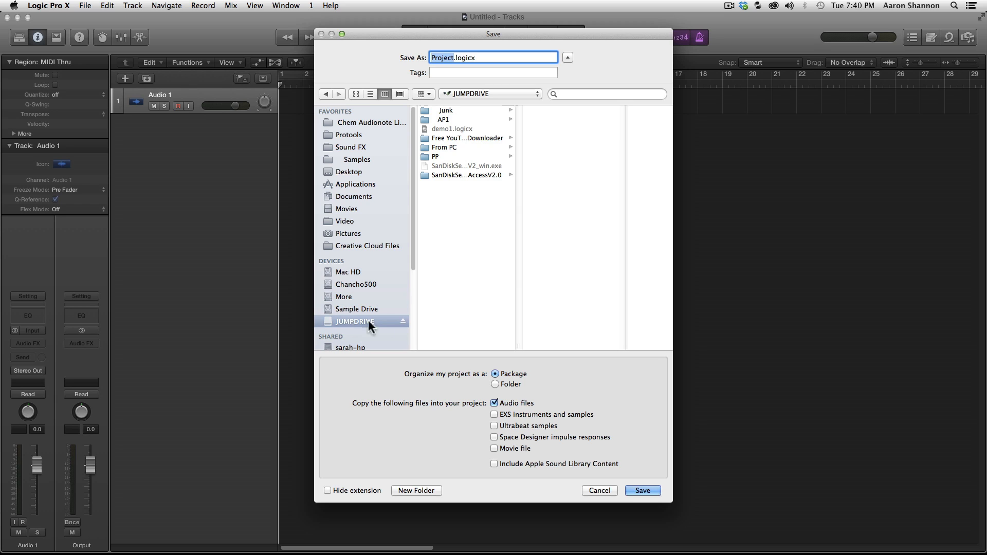
{"action": "left_click", "coordinate": [444, 110]}
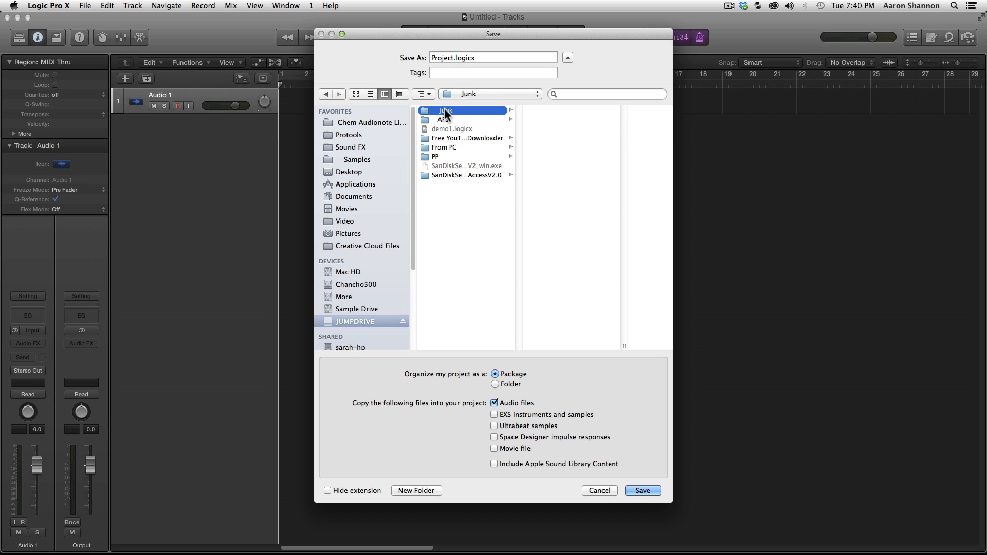
{"action": "double_click", "coordinate": [443, 59]}
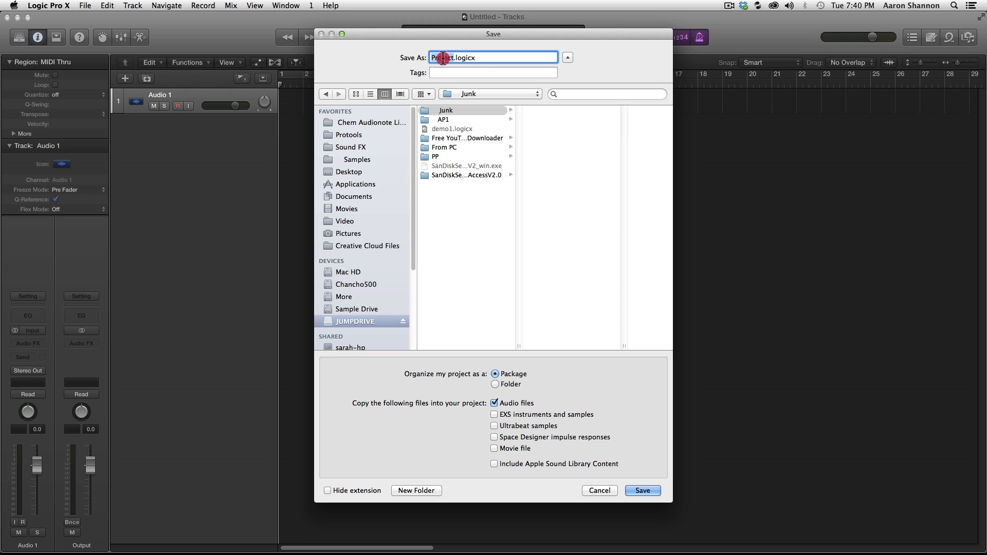
{"action": "type", "text": "Worl"}
{"action": "key", "text": "BackSpace"}
{"action": "type", "text": "k1"}
{"action": "left_click", "coordinate": [642, 491]}
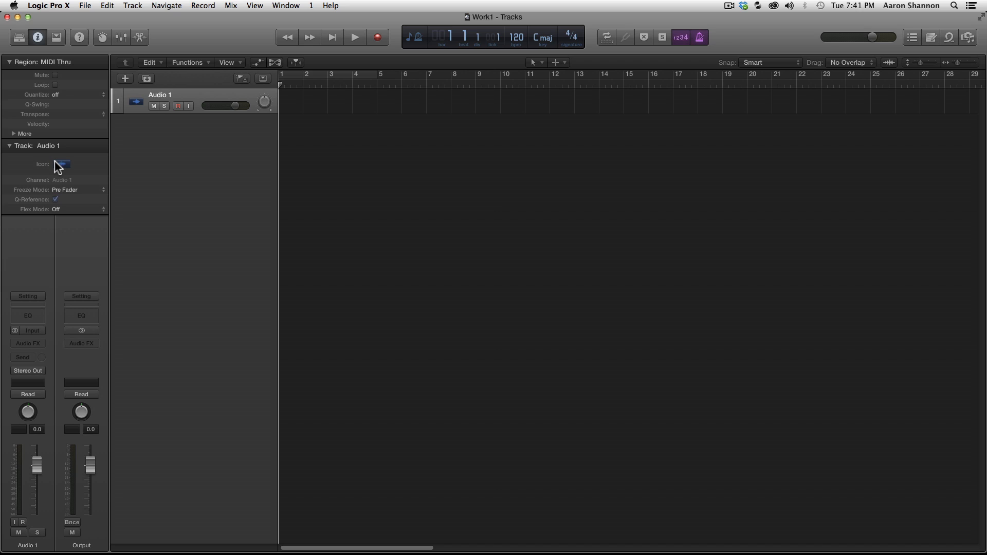
Step: Hide the inspector and turn off the count-in
{"action": "left_click", "coordinate": [38, 37]}
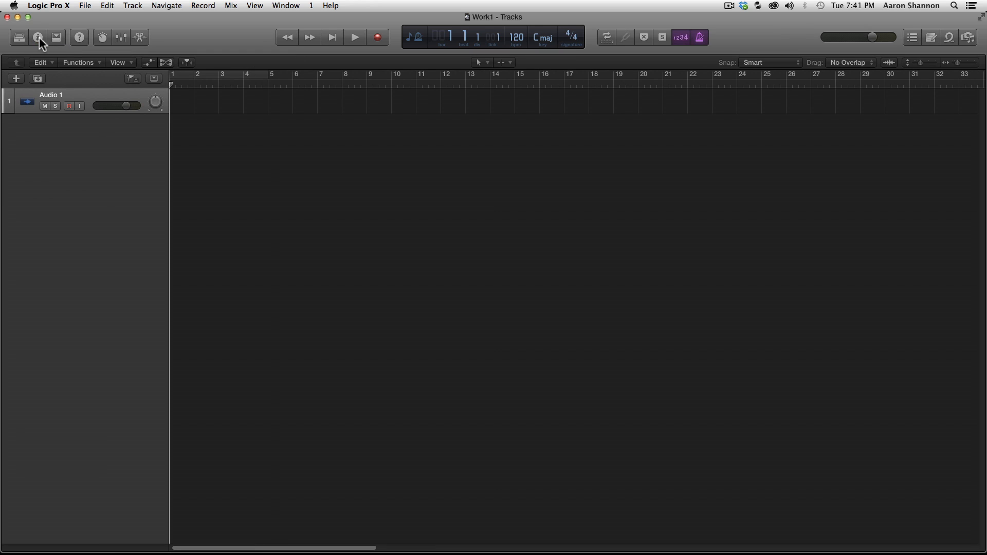
{"action": "left_click", "coordinate": [683, 36]}
Step: Toggle the metronome click during playback, leave it switched off and stop playback
{"action": "key", "text": "space"}
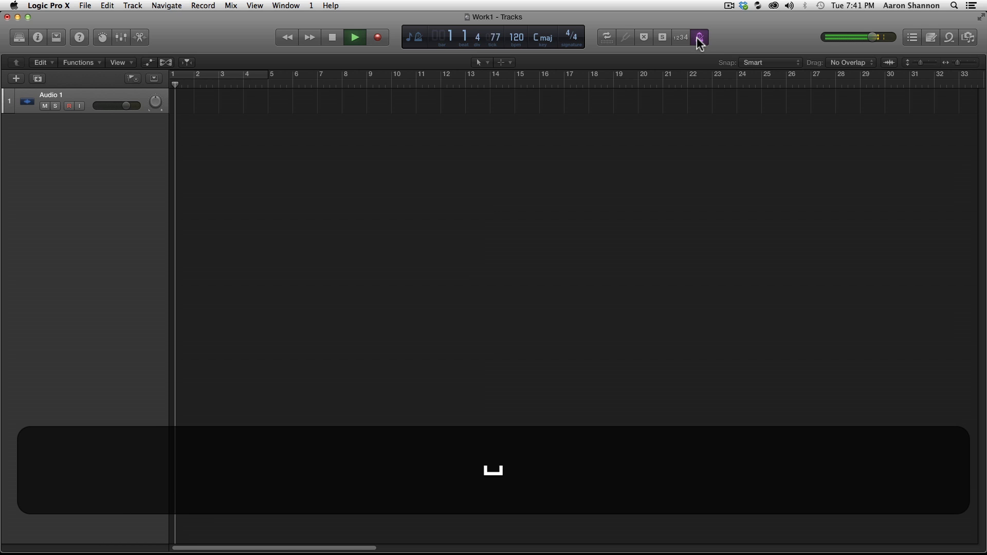
{"action": "left_click", "coordinate": [699, 37]}
{"action": "left_click", "coordinate": [699, 38]}
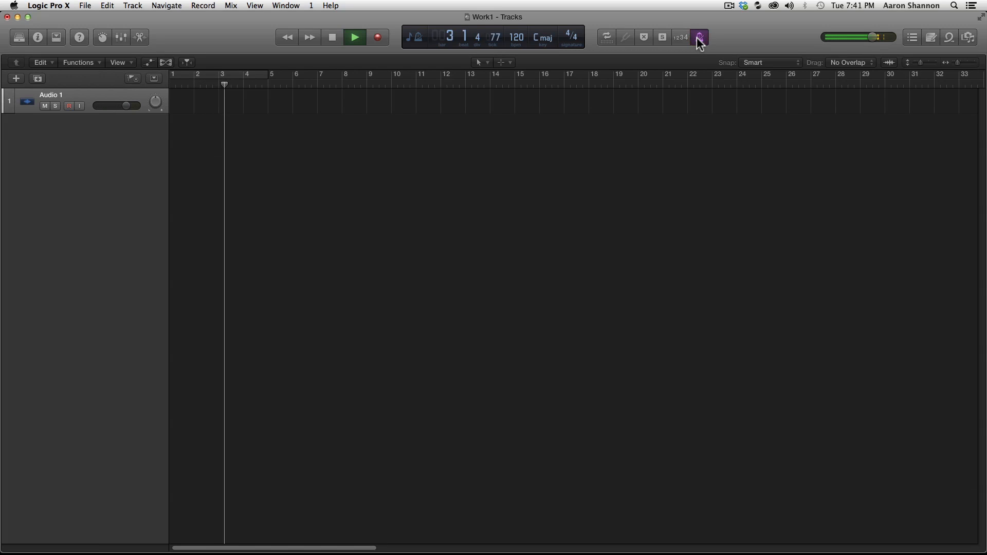
{"action": "left_click", "coordinate": [700, 38]}
{"action": "key", "text": "space"}
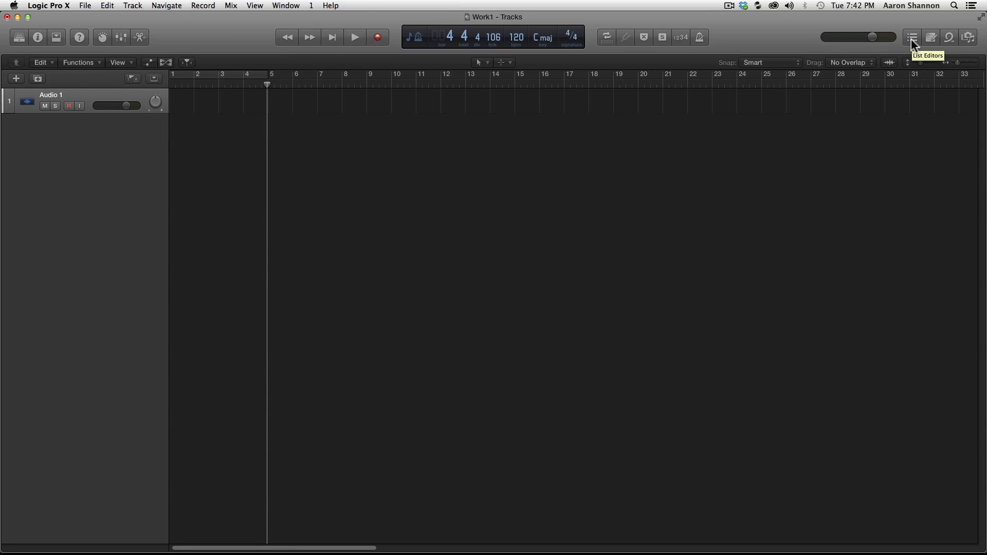
Step: Show the project's file browsers and switch to Safari
{"action": "left_click", "coordinate": [968, 38]}
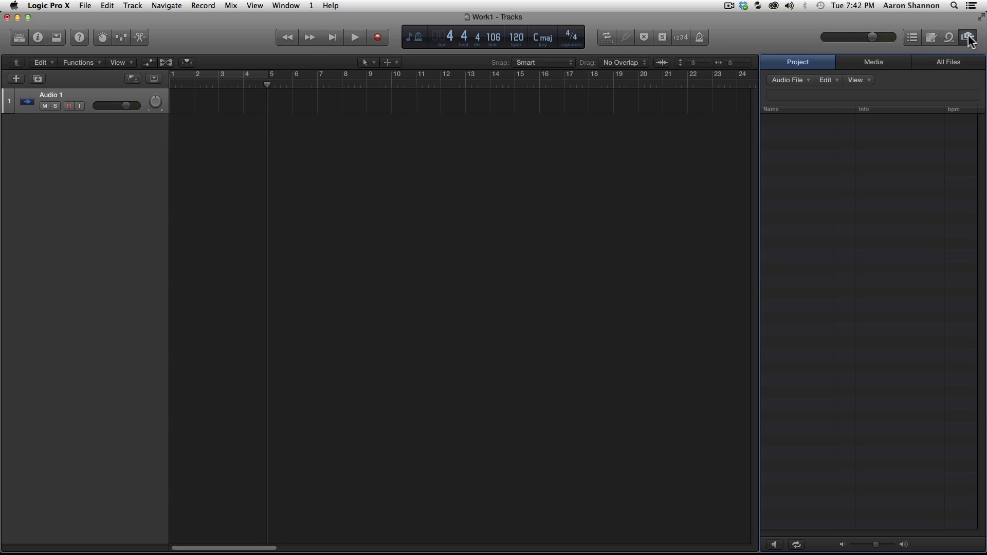
{"action": "key", "text": "super"}
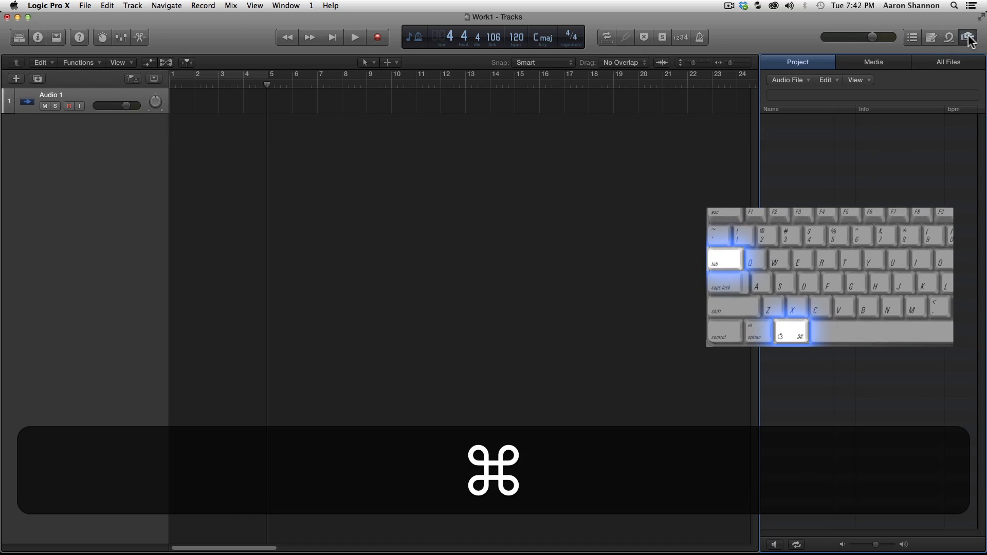
{"action": "key", "text": "super+Tab"}
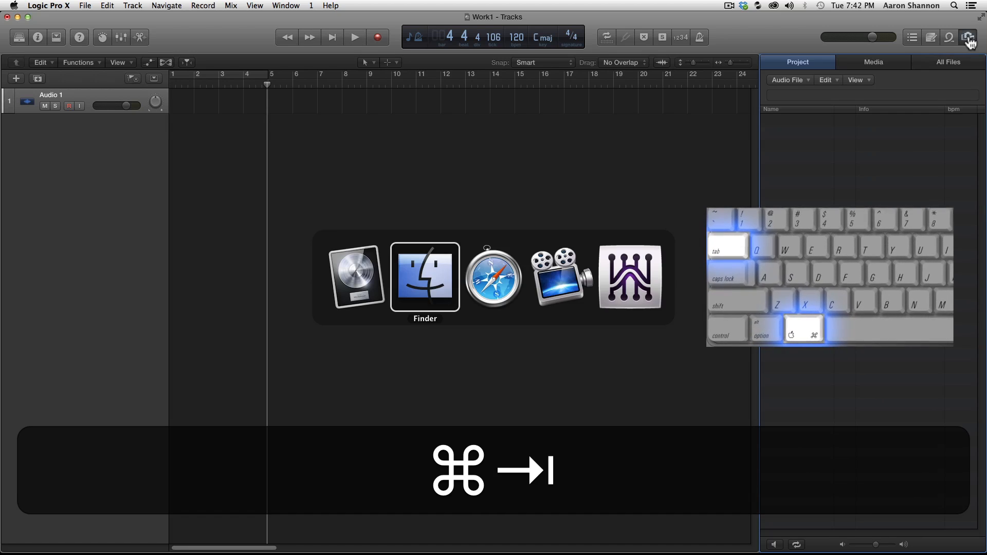
{"action": "key", "text": "super+Tab"}
{"action": "key", "text": "super+Tab"}
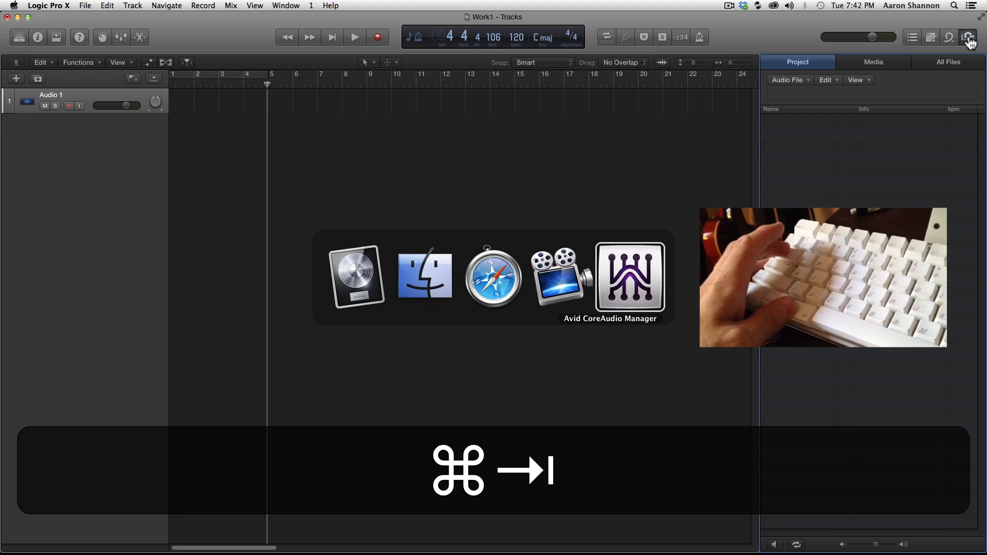
{"action": "key", "text": "super+Tab"}
{"action": "key", "text": "super+Tab"}
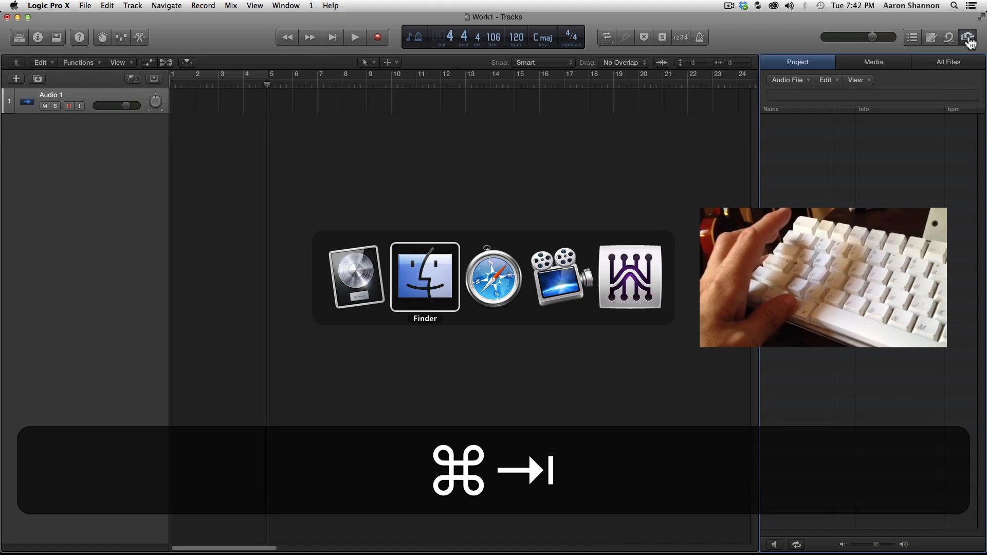
{"action": "key", "text": "super+Tab"}
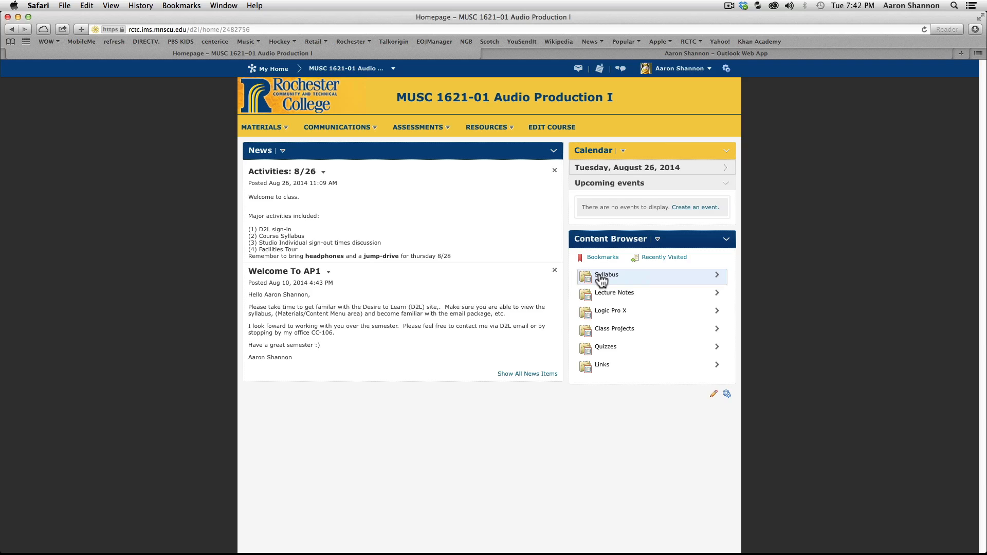
Step: Download Count(120bpm).aif from the course site's Logic Pro X Work Downloads folder
{"action": "left_click", "coordinate": [606, 312]}
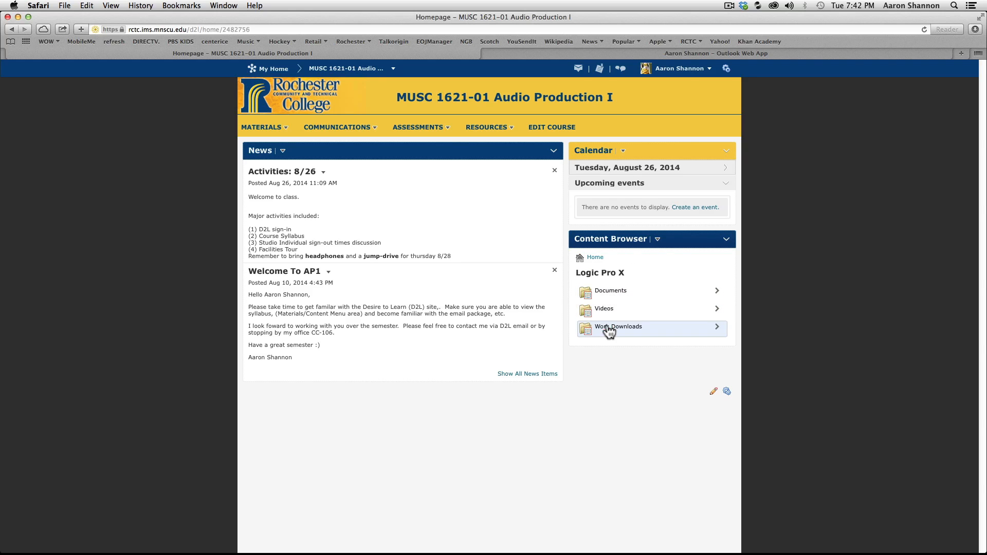
{"action": "left_click", "coordinate": [609, 328]}
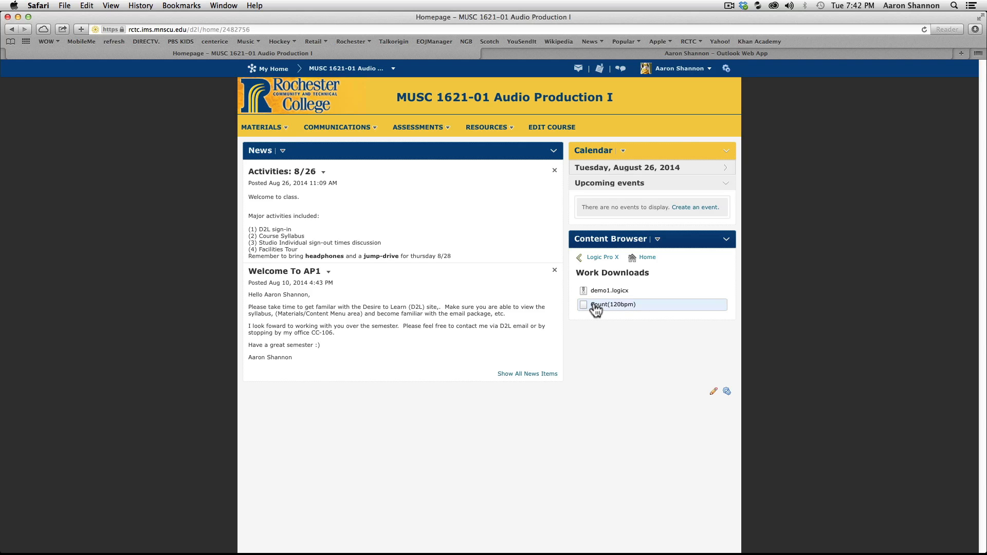
{"action": "left_click", "coordinate": [594, 306]}
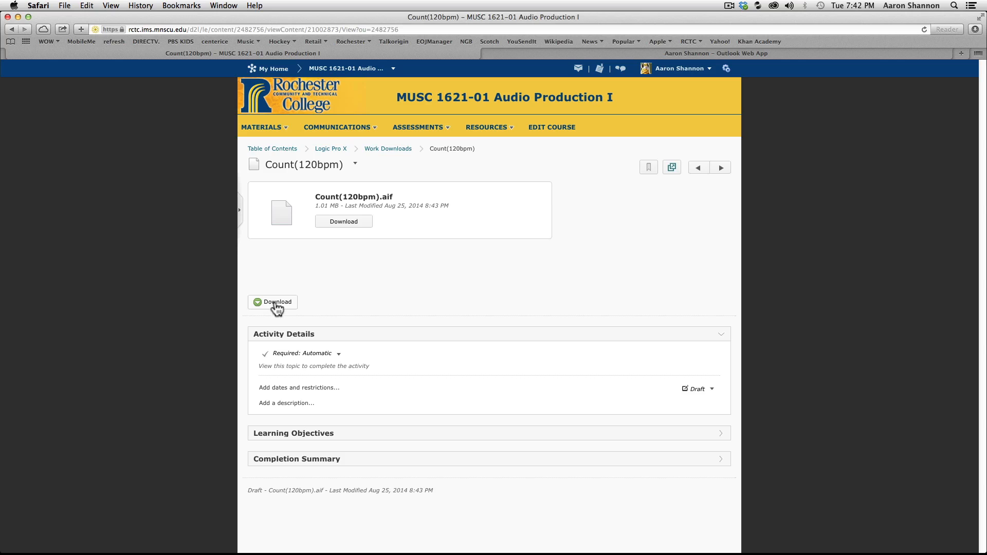
{"action": "left_click", "coordinate": [275, 305]}
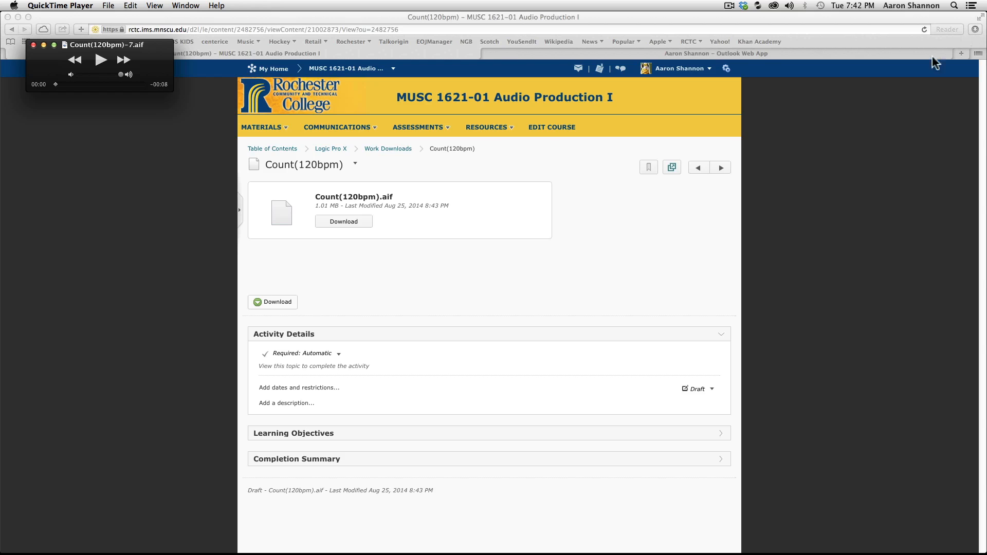
Step: Quit QuickTime Player and switch back to Logic Pro X
{"action": "left_click", "coordinate": [33, 6]}
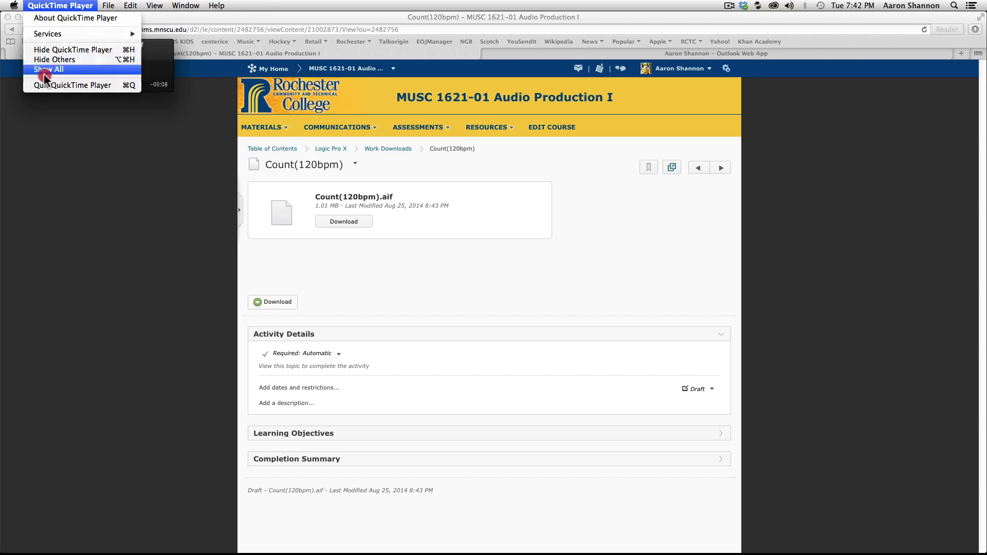
{"action": "left_click", "coordinate": [45, 82]}
{"action": "key", "text": "super"}
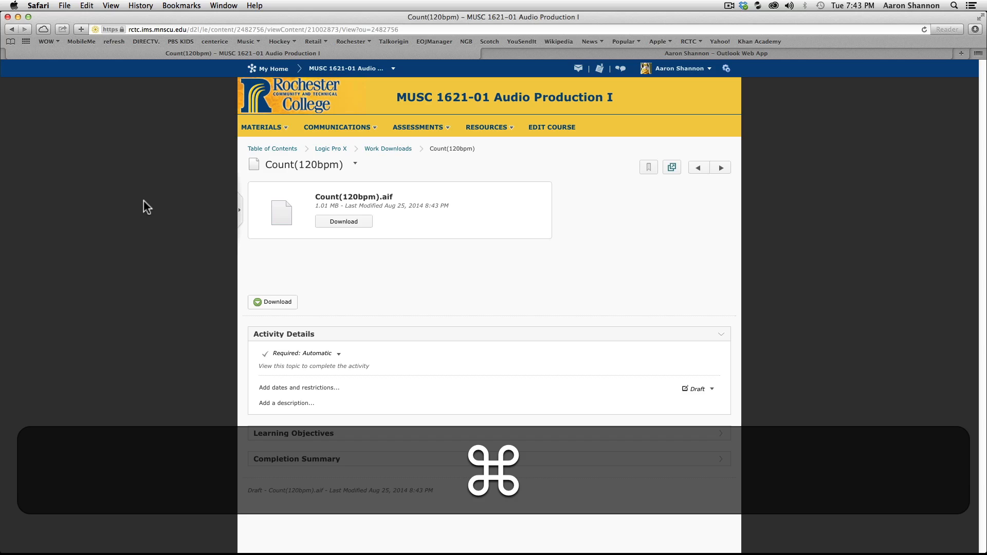
{"action": "key", "text": "super+Tab"}
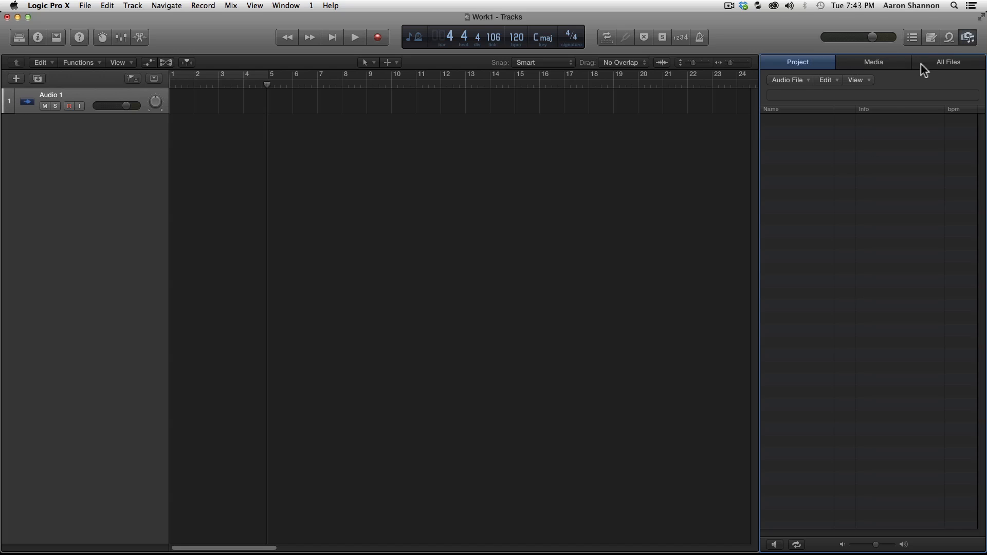
Step: Look through the media browser's audio and movie listings
{"action": "left_click", "coordinate": [804, 62]}
{"action": "left_click", "coordinate": [872, 62]}
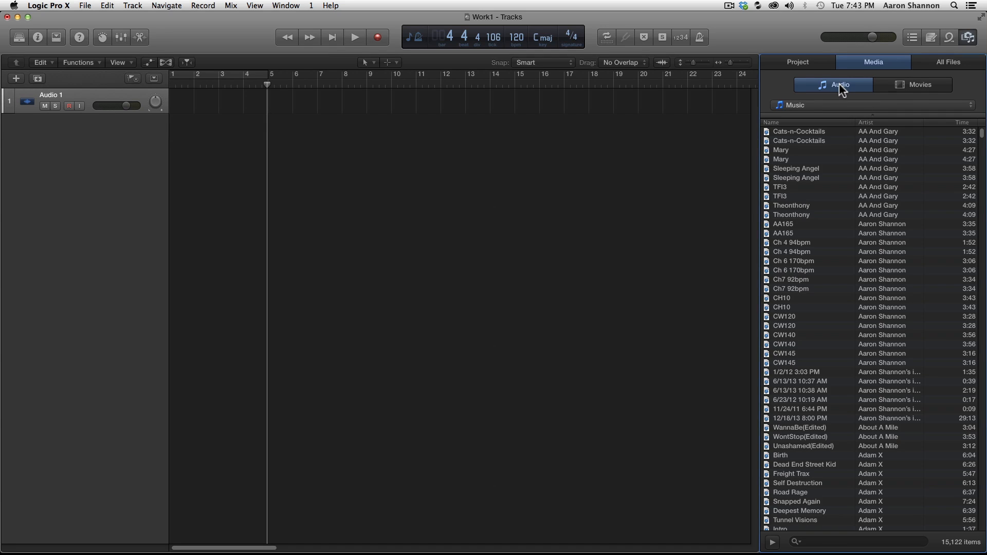
{"action": "left_click", "coordinate": [924, 86]}
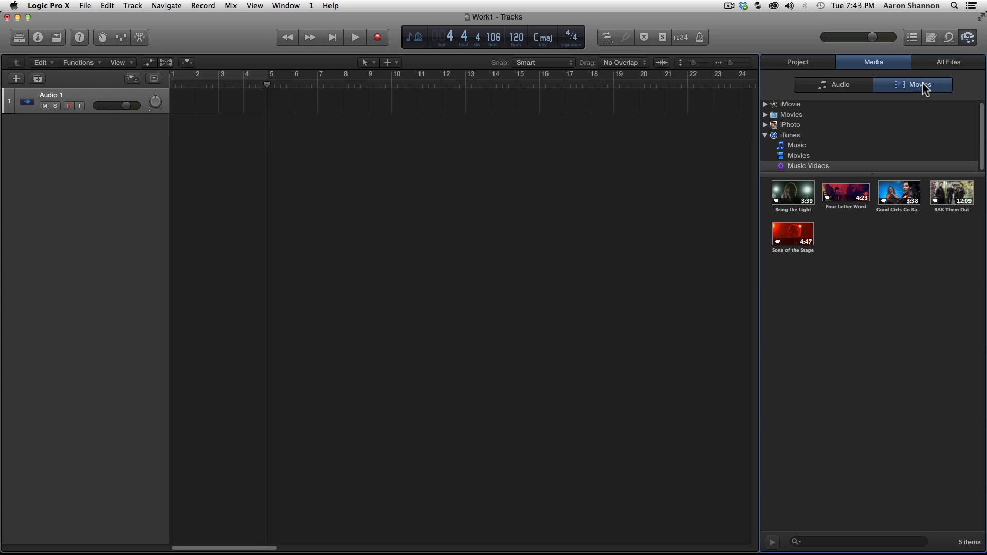
Step: Browse all files on JUMPDRIVE down to the Mac folder inside AP1
{"action": "left_click", "coordinate": [946, 60]}
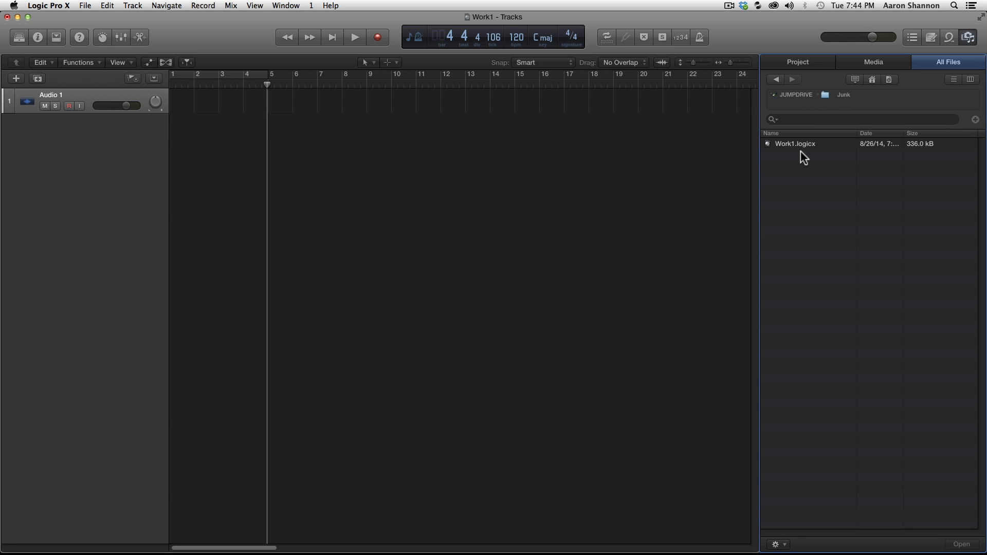
{"action": "left_click", "coordinate": [797, 95]}
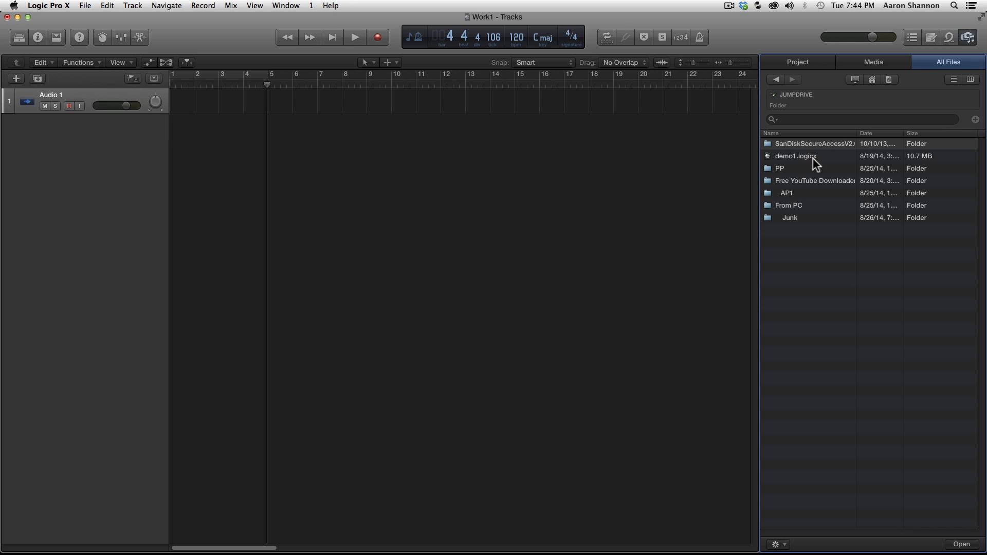
{"action": "double_click", "coordinate": [791, 192]}
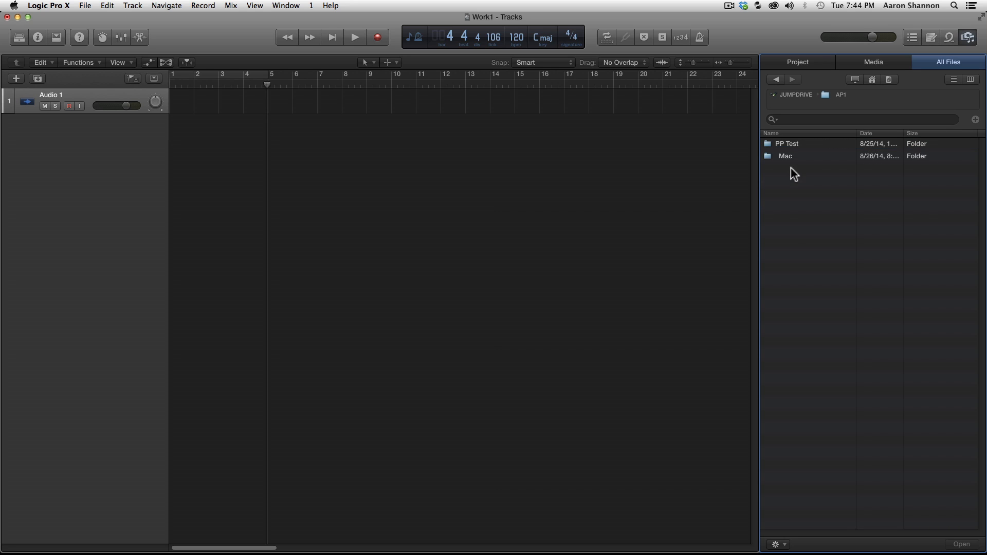
{"action": "double_click", "coordinate": [789, 158]}
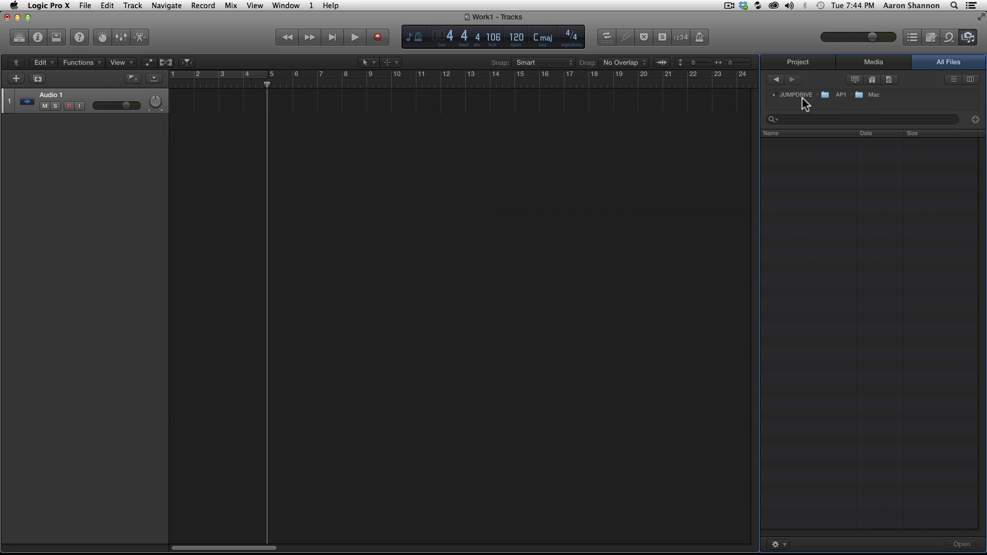
Step: View the project folder, the home folder and the computer's volumes in turn in the file browser
{"action": "left_click", "coordinate": [889, 79]}
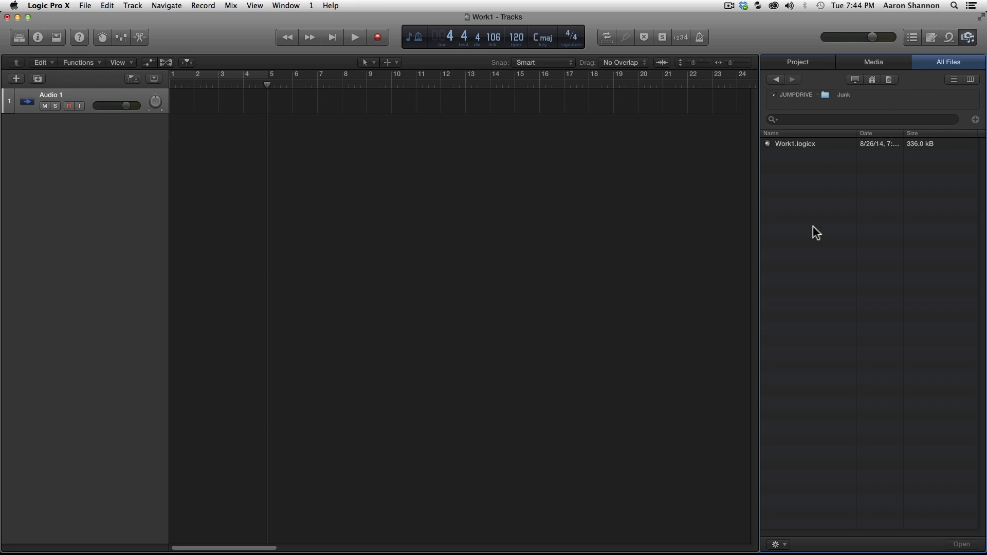
{"action": "left_click", "coordinate": [872, 79]}
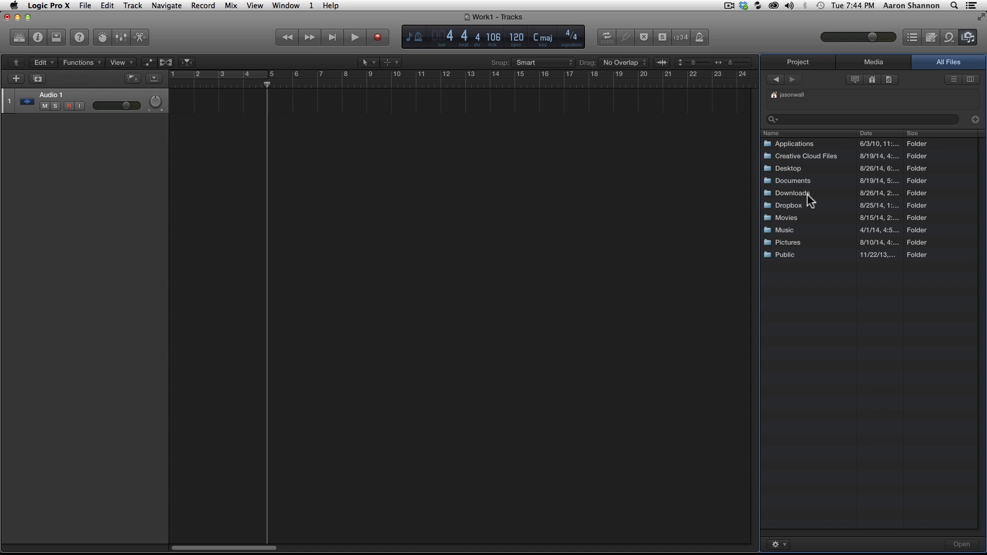
{"action": "left_click", "coordinate": [854, 79]}
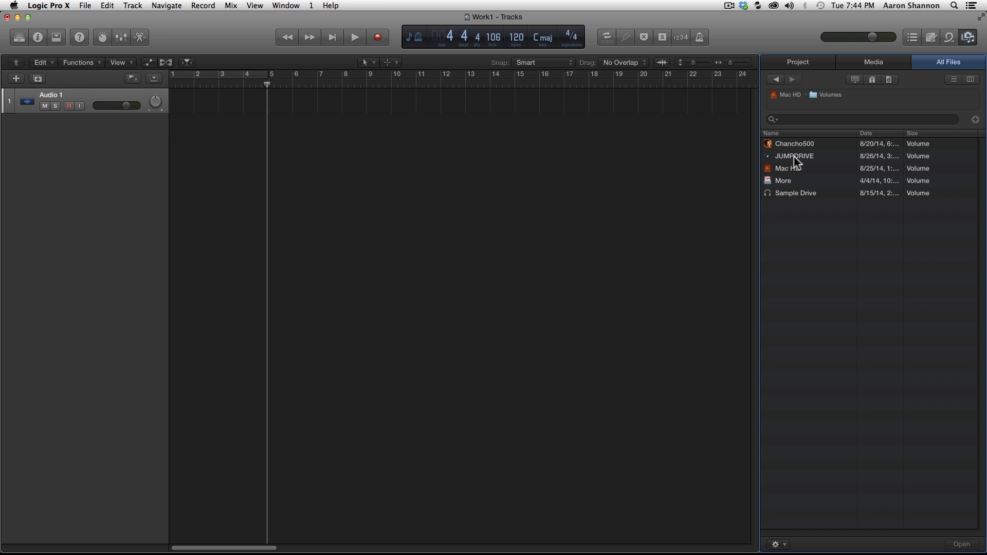
Step: Import Count(120bpm).aif from the home Downloads folder onto the audio track at bar 9, including its tempo information
{"action": "left_click", "coordinate": [873, 79]}
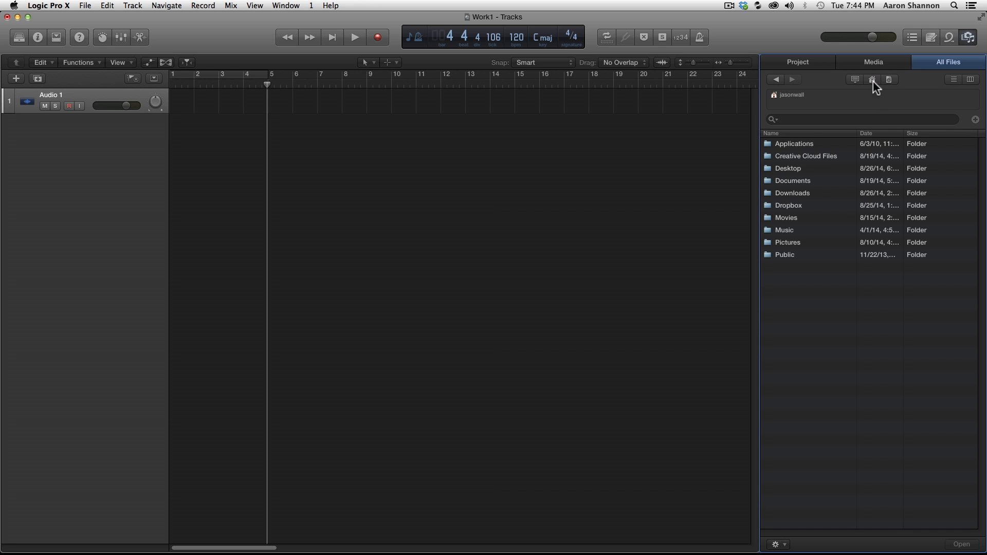
{"action": "double_click", "coordinate": [790, 191]}
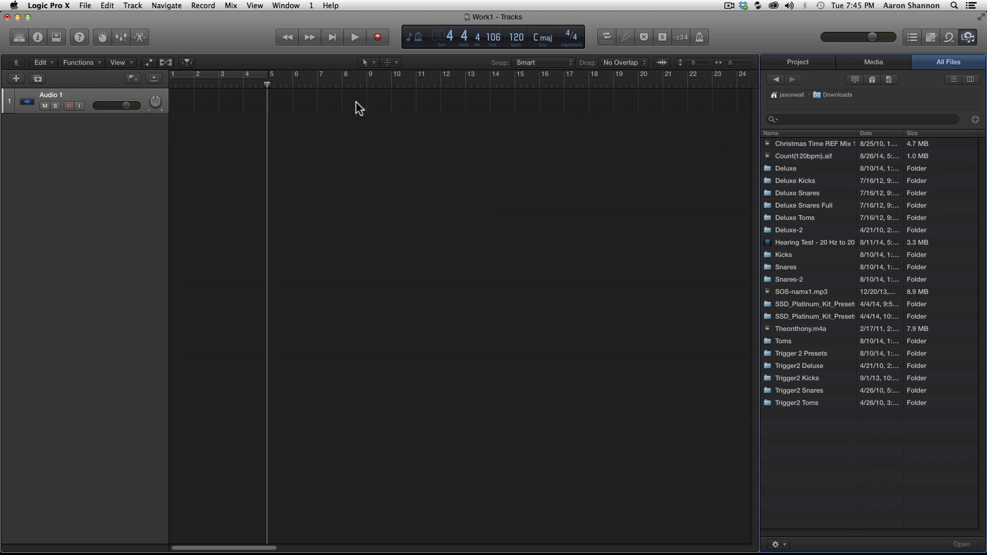
{"action": "left_click_drag", "start_coordinate": [271, 83], "coordinate": [369, 85]}
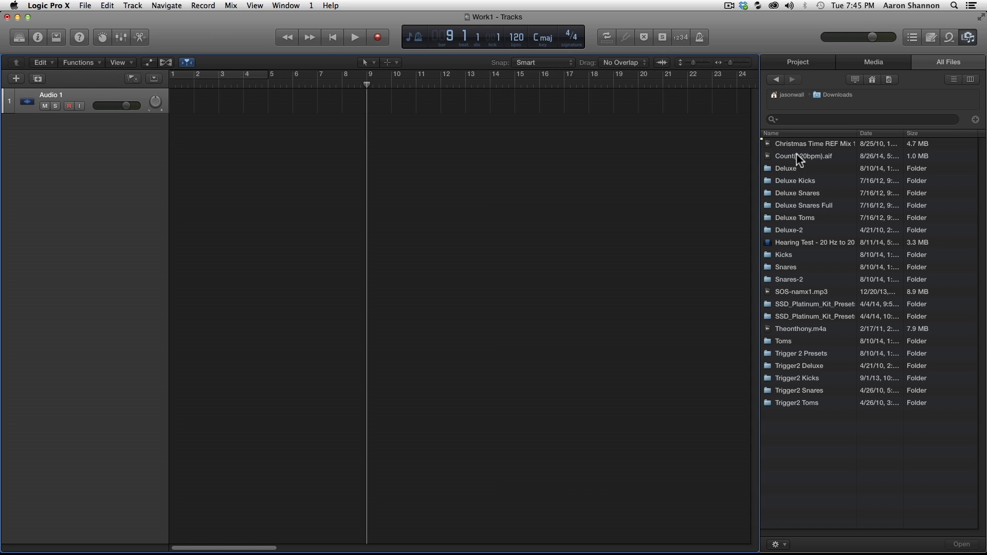
{"action": "mouse_move", "coordinate": [363, 82]}
{"action": "left_mouse_down"}
{"action": "mouse_move", "coordinate": [396, 85]}
{"action": "mouse_move", "coordinate": [341, 86]}
{"action": "mouse_move", "coordinate": [368, 86]}
{"action": "left_mouse_up"}
{"action": "double_click", "coordinate": [791, 153]}
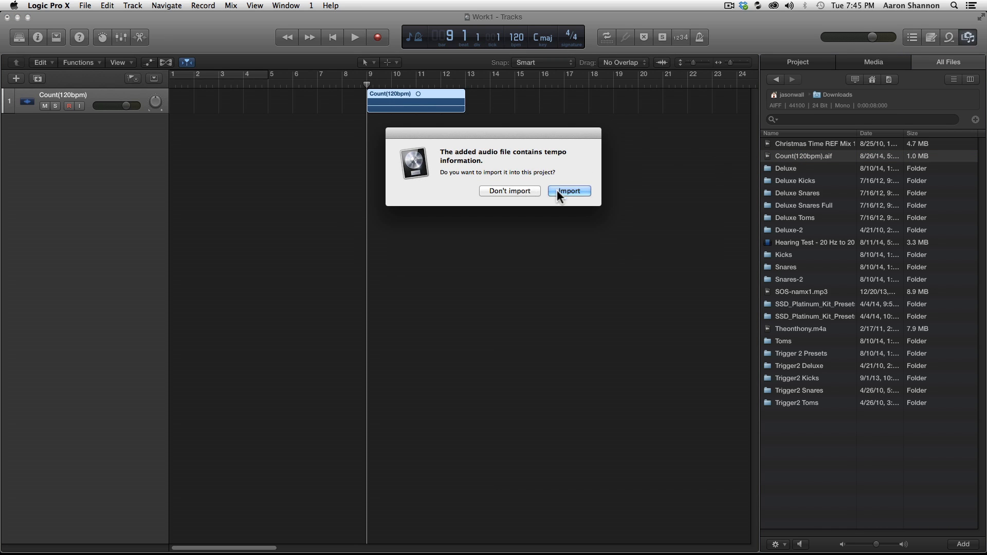
{"action": "left_click", "coordinate": [561, 192]}
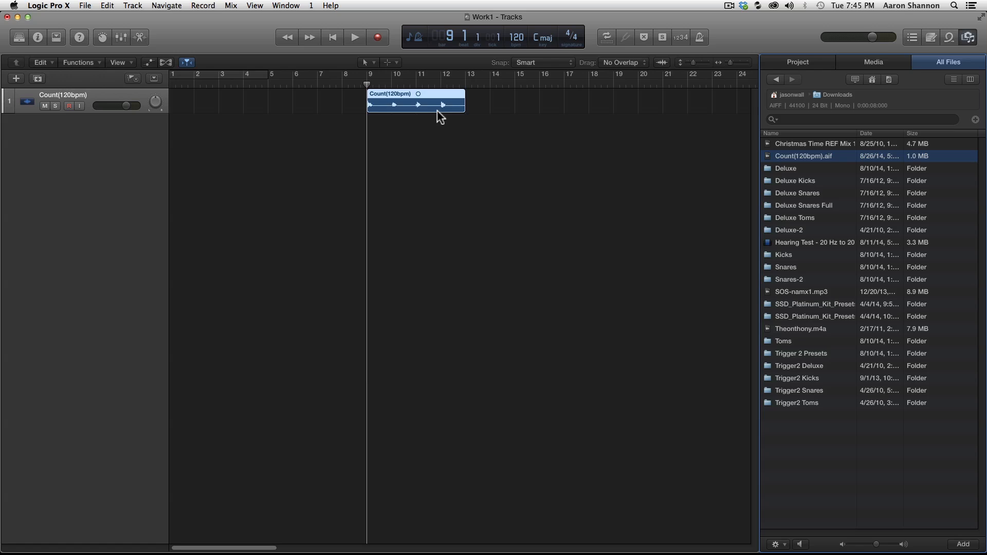
Step: Play the imported count region from bar 9, stop playback and return the playhead to bar 9
{"action": "key", "text": "space"}
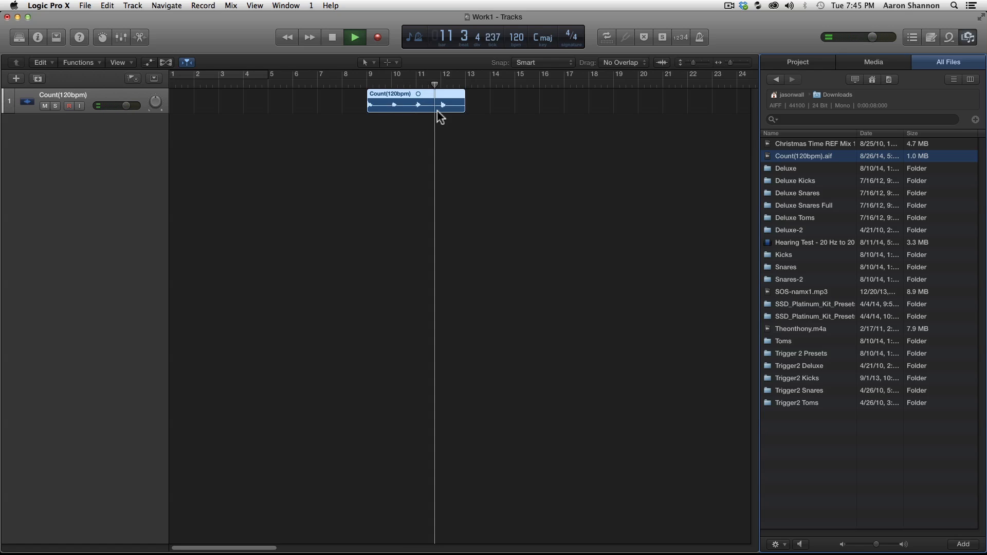
{"action": "key", "text": "space"}
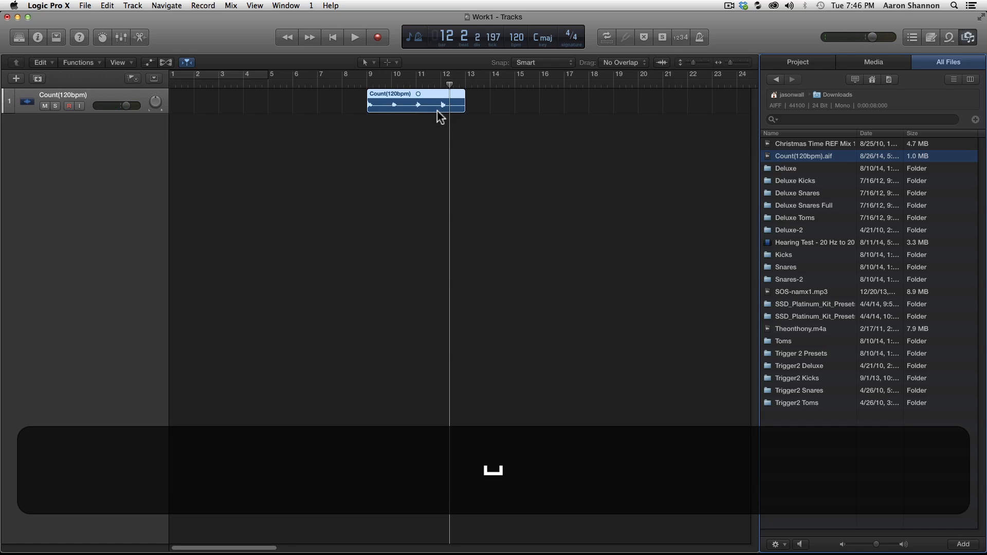
{"action": "left_click_drag", "start_coordinate": [449, 88], "coordinate": [366, 85]}
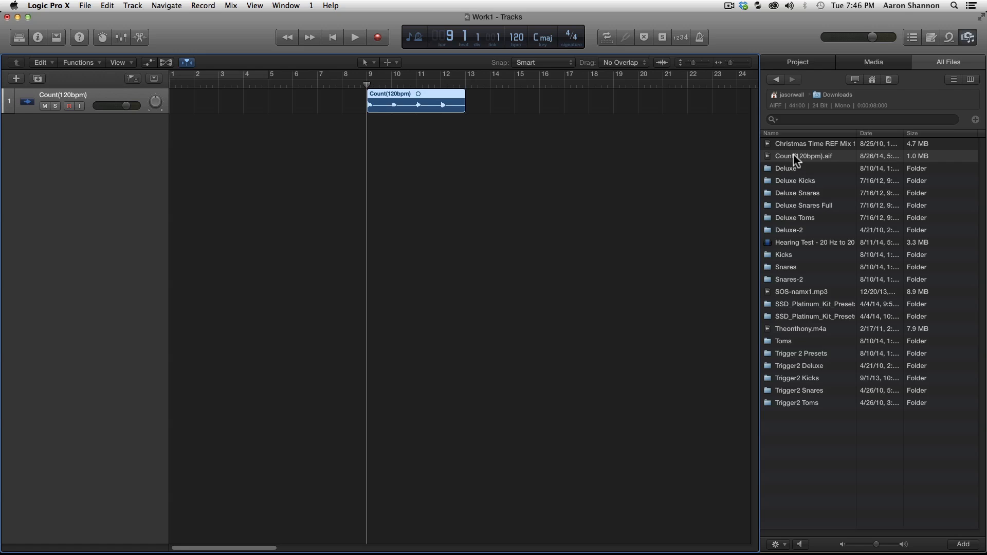
Step: Add Count(120bpm).aif again on a new second track at bar 9 and delete that track with its region
{"action": "left_click_drag", "start_coordinate": [794, 155], "coordinate": [383, 133]}
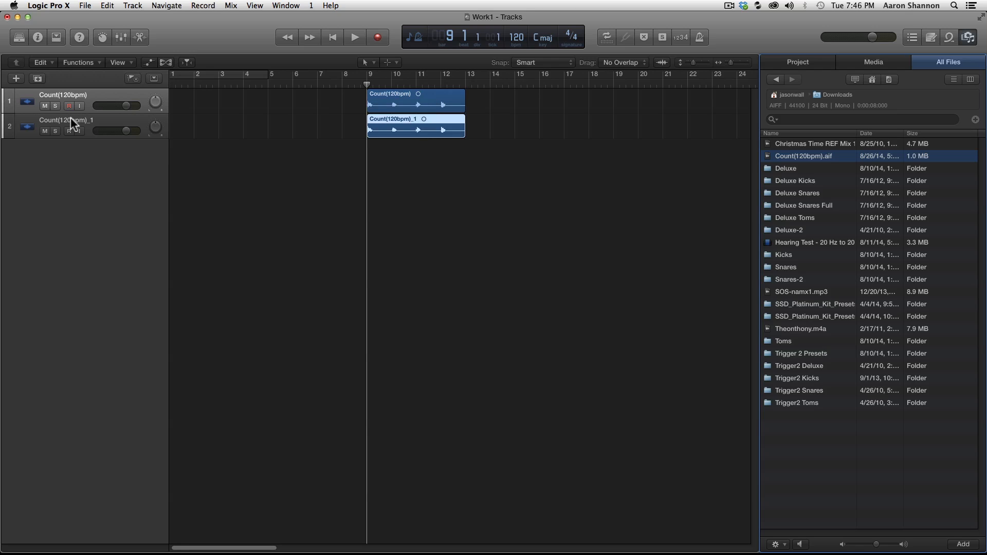
{"action": "left_click", "coordinate": [68, 132]}
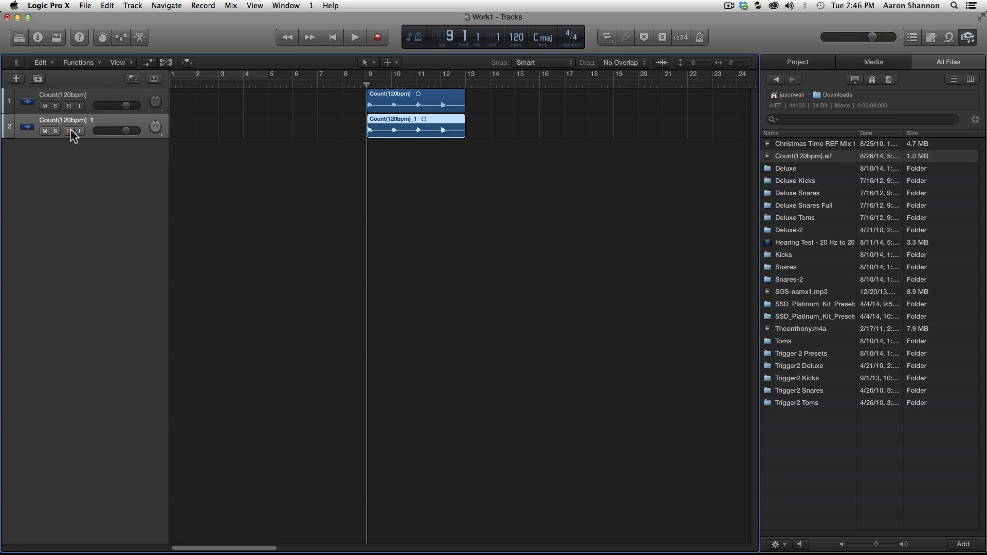
{"action": "key", "text": "BackSpace"}
{"action": "key", "text": "BackSpace"}
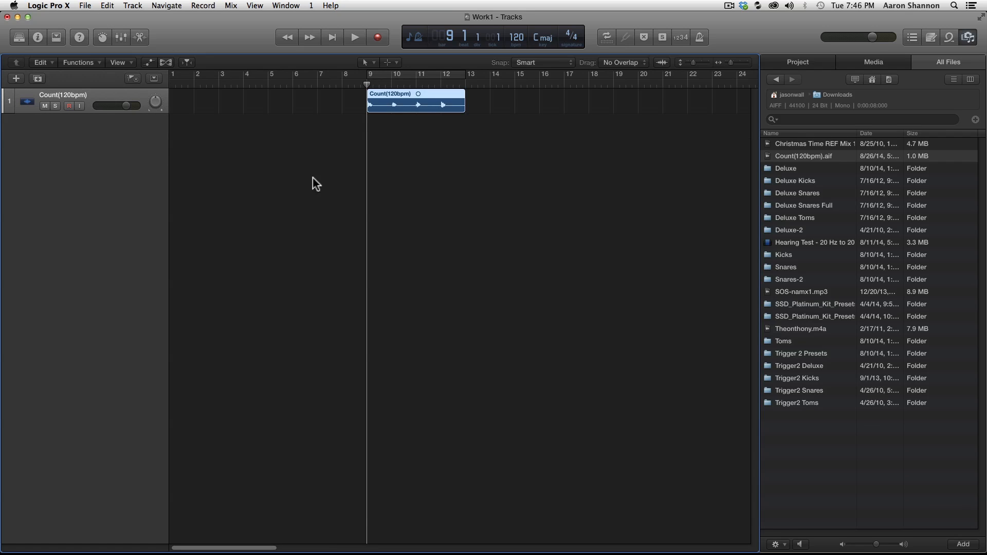
Step: Hide the file browser beside the tracks area
{"action": "left_click", "coordinate": [969, 37]}
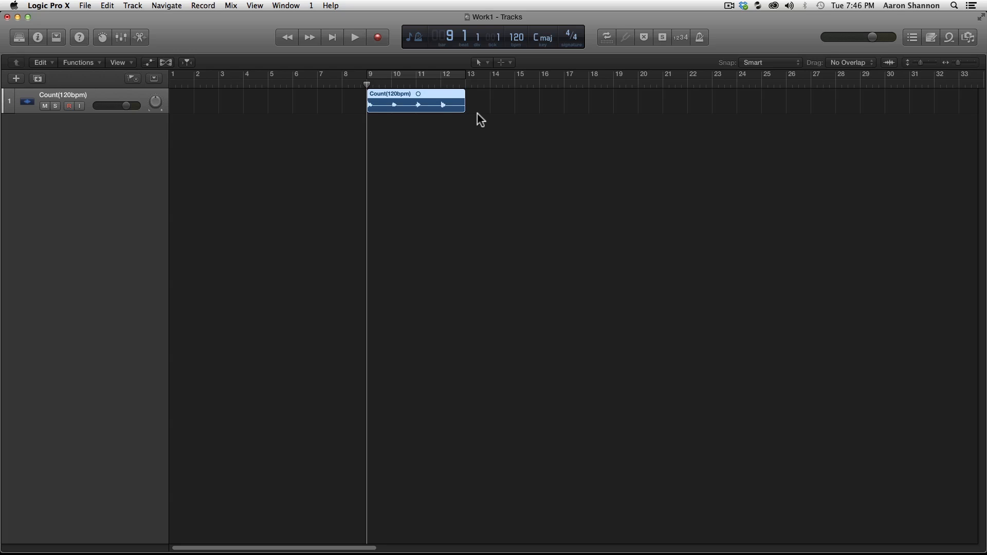
Step: Marquee-select bar 12 of the Count(120bpm) region and paste a copy at bar 15 on the same track
{"action": "left_click_drag", "start_coordinate": [513, 110], "coordinate": [491, 108]}
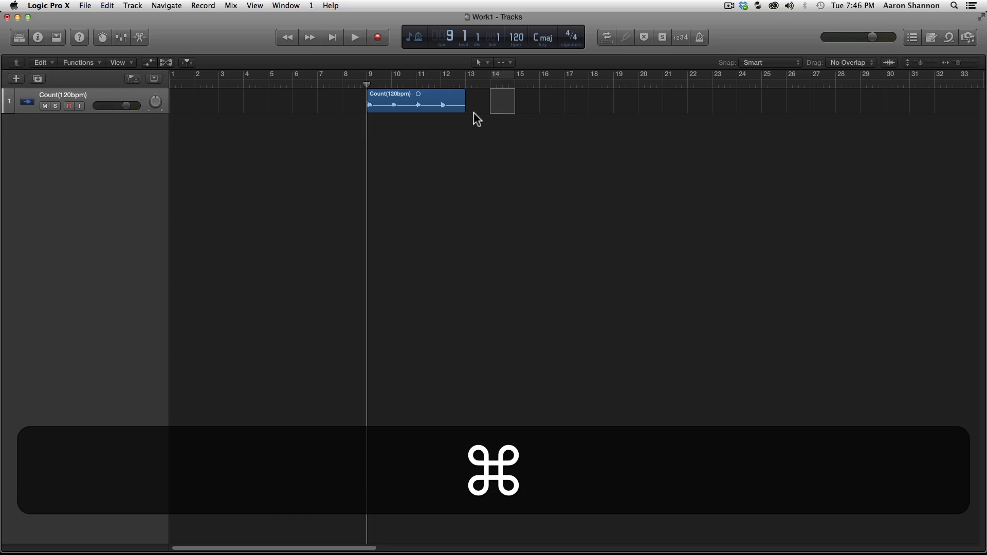
{"action": "left_click_drag", "start_coordinate": [466, 113], "coordinate": [438, 108]}
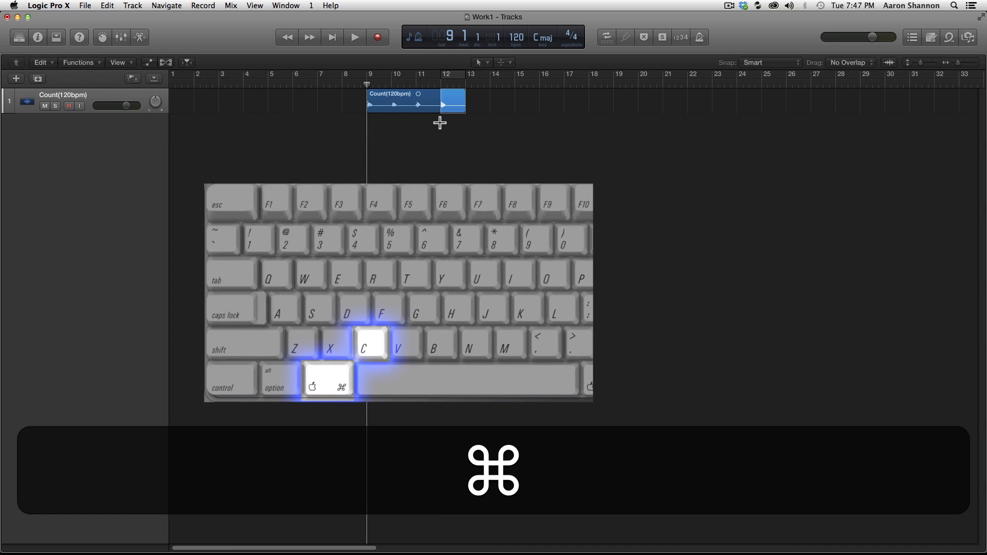
{"action": "key", "text": "super+c"}
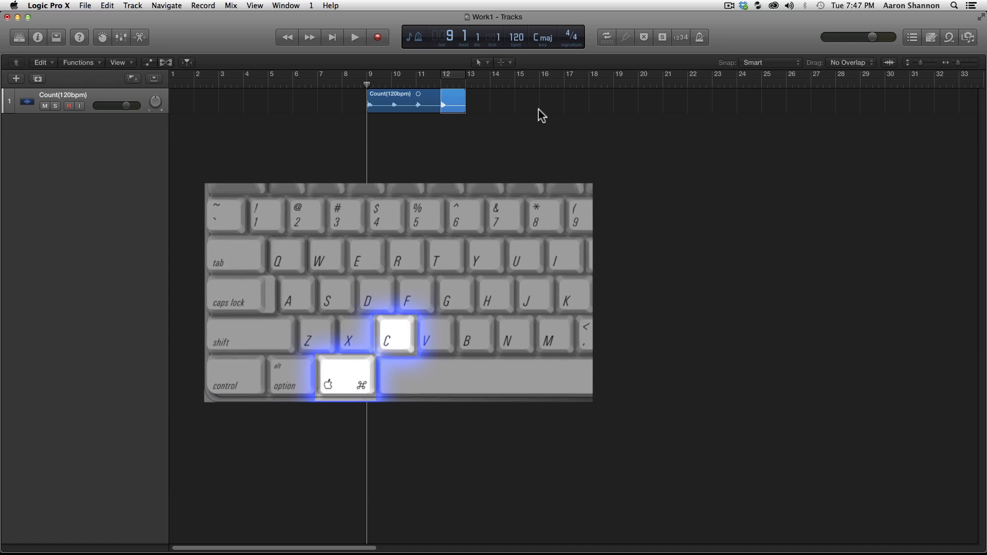
{"action": "left_click_drag", "start_coordinate": [538, 113], "coordinate": [516, 104]}
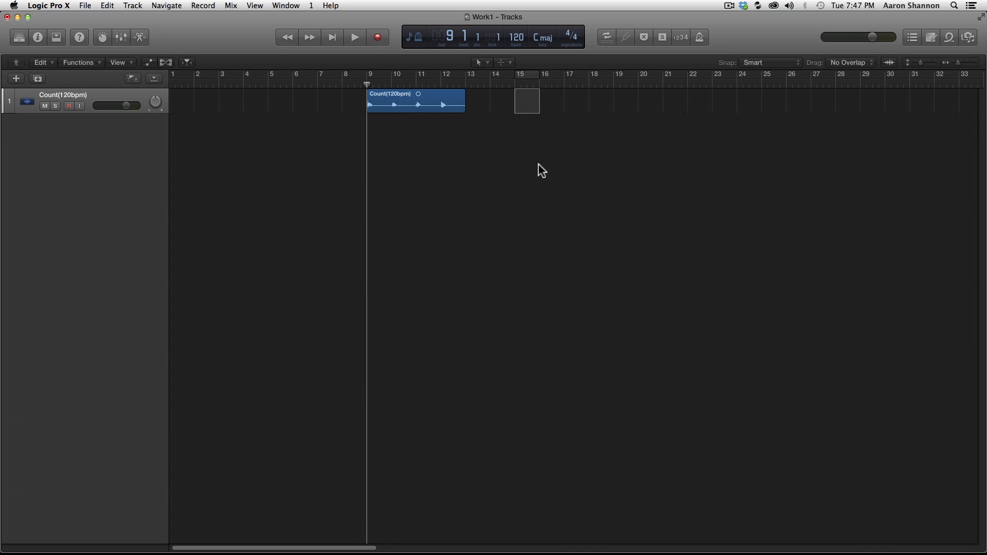
{"action": "key", "text": "super+v"}
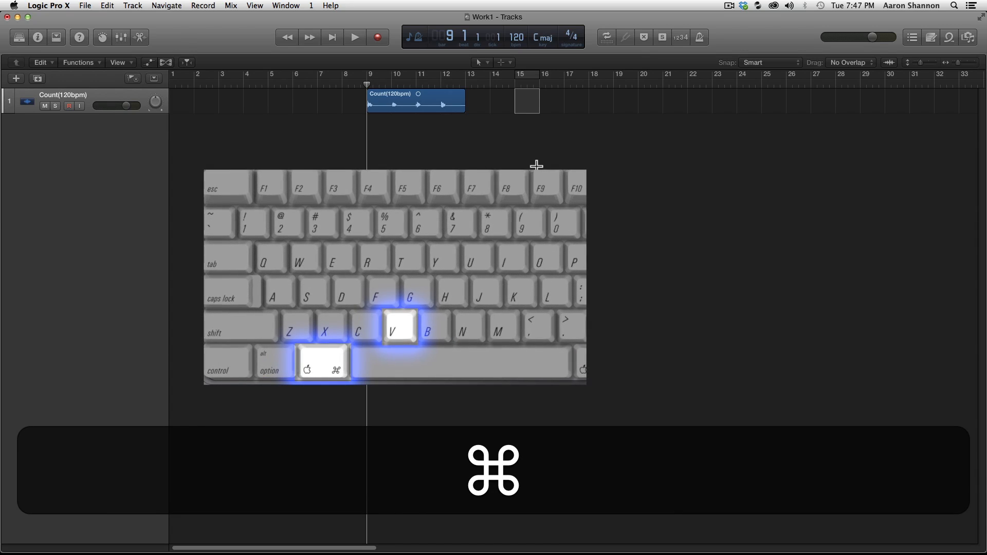
{"action": "key", "text": "super+v"}
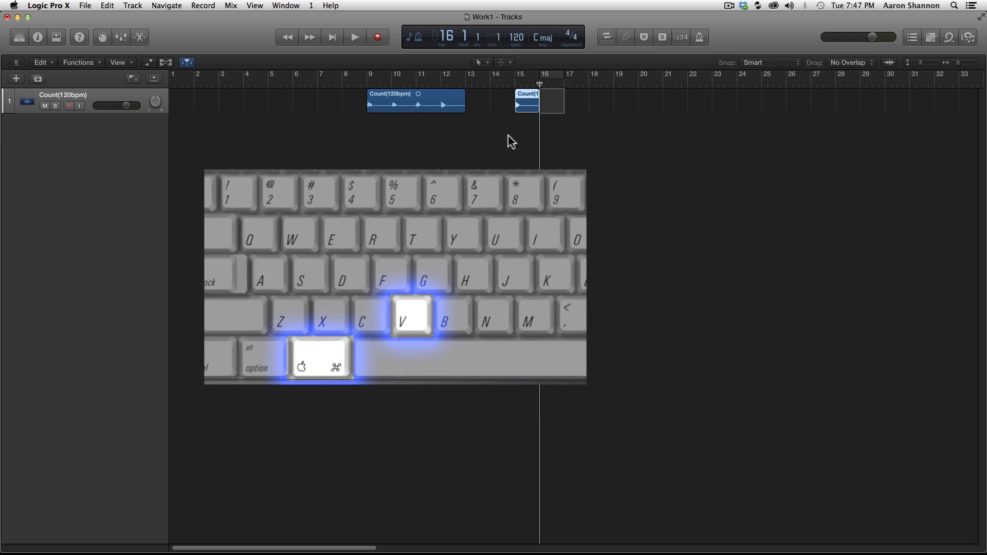
Step: Copy bar 11 of the count region with a marquee selection and paste it at bar 16
{"action": "key", "text": "super"}
{"action": "left_click_drag", "start_coordinate": [440, 109], "coordinate": [416, 107]}
{"action": "key", "text": "super+c"}
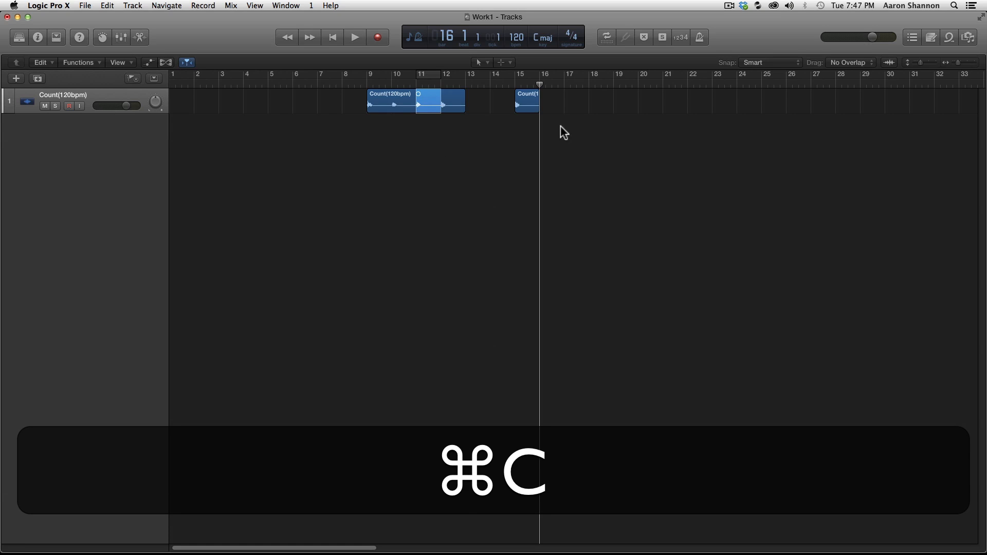
{"action": "left_click_drag", "start_coordinate": [557, 110], "coordinate": [540, 105]}
{"action": "key", "text": "super+v"}
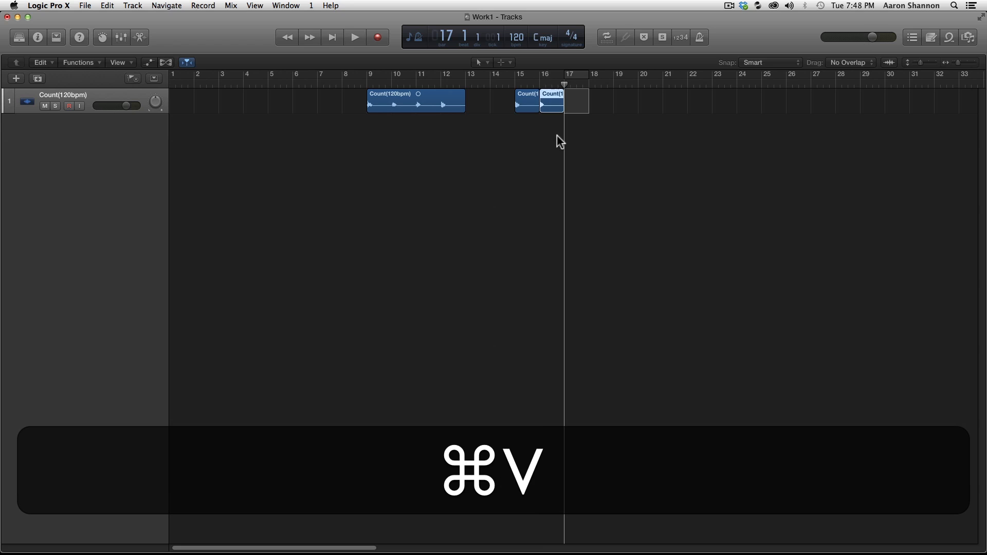
Step: Copy bar 10 of the count region with a marquee selection and paste it at bar 17
{"action": "left_click_drag", "start_coordinate": [416, 108], "coordinate": [392, 110]}
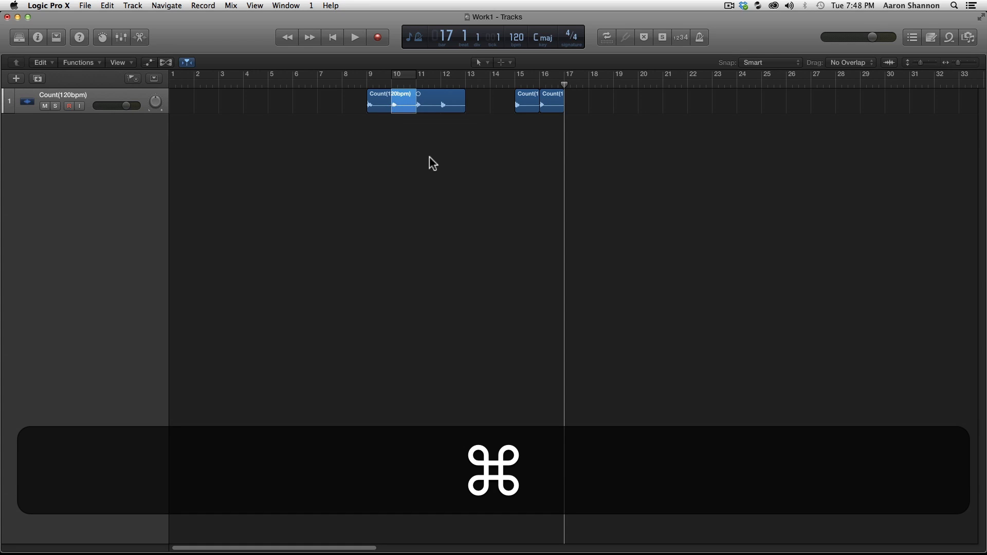
{"action": "key", "text": "super+c"}
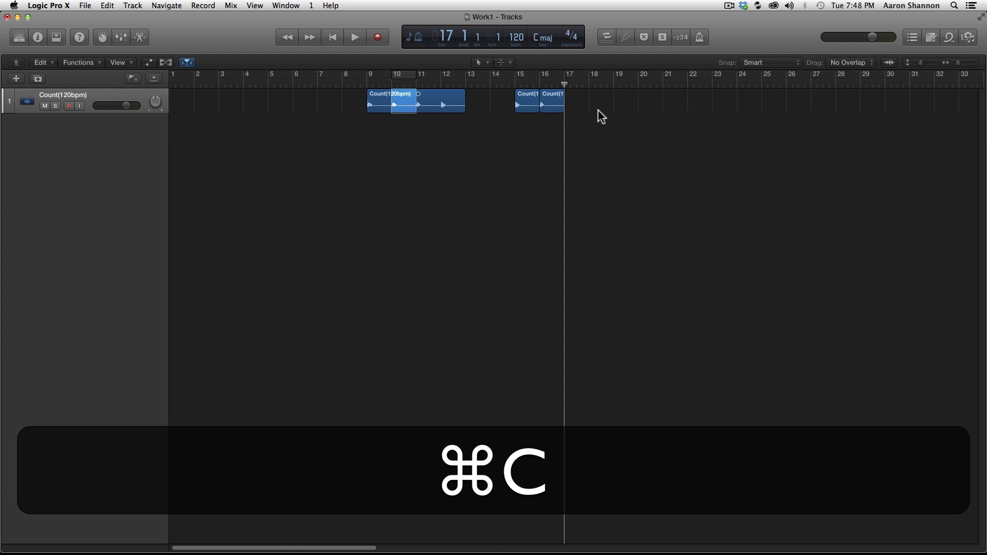
{"action": "left_click_drag", "start_coordinate": [583, 109], "coordinate": [565, 110]}
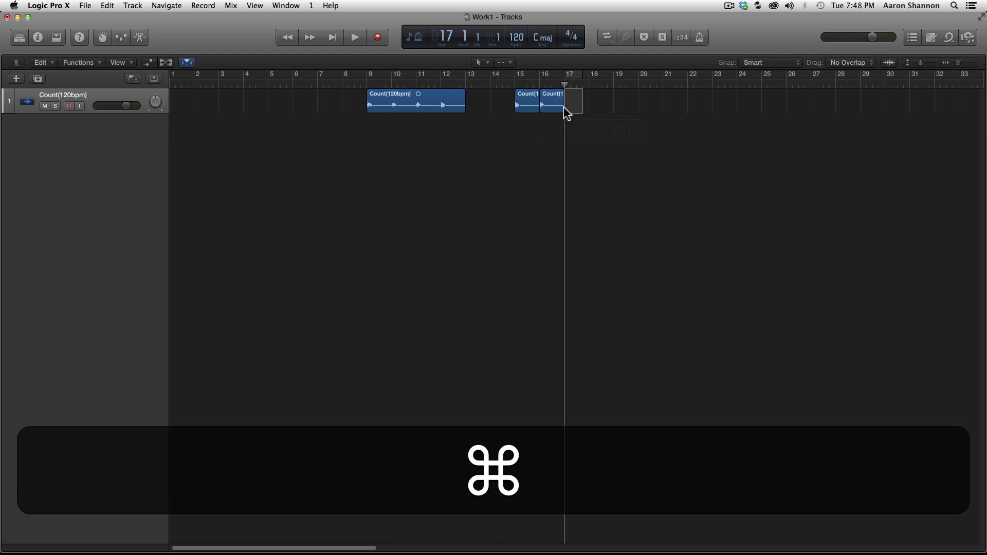
{"action": "key", "text": "super+v"}
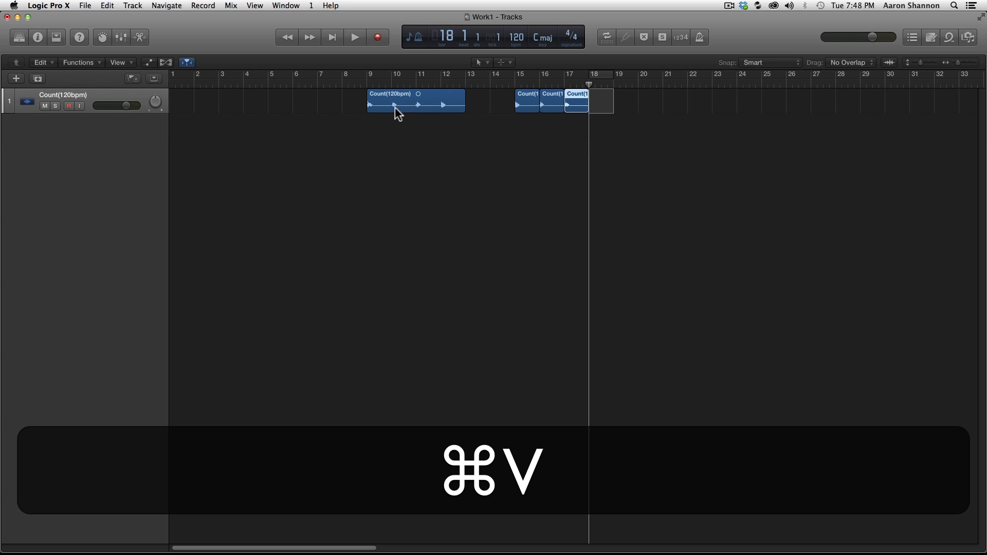
Step: Copy bar 9 of the count region with a marquee selection and paste it at bar 18
{"action": "left_click_drag", "start_coordinate": [392, 109], "coordinate": [367, 109]}
{"action": "key", "text": "super+c"}
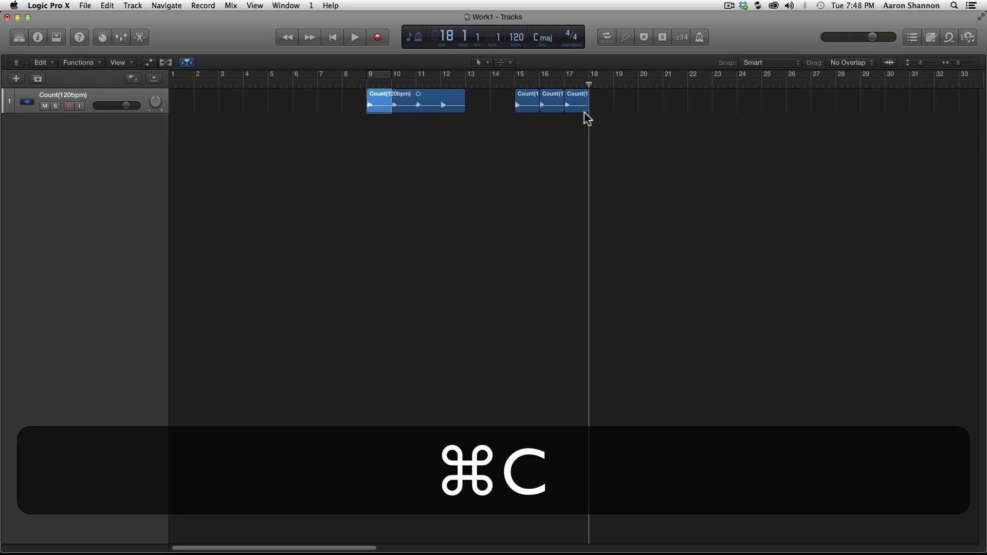
{"action": "left_click_drag", "start_coordinate": [614, 112], "coordinate": [590, 107]}
{"action": "key", "text": "super+v"}
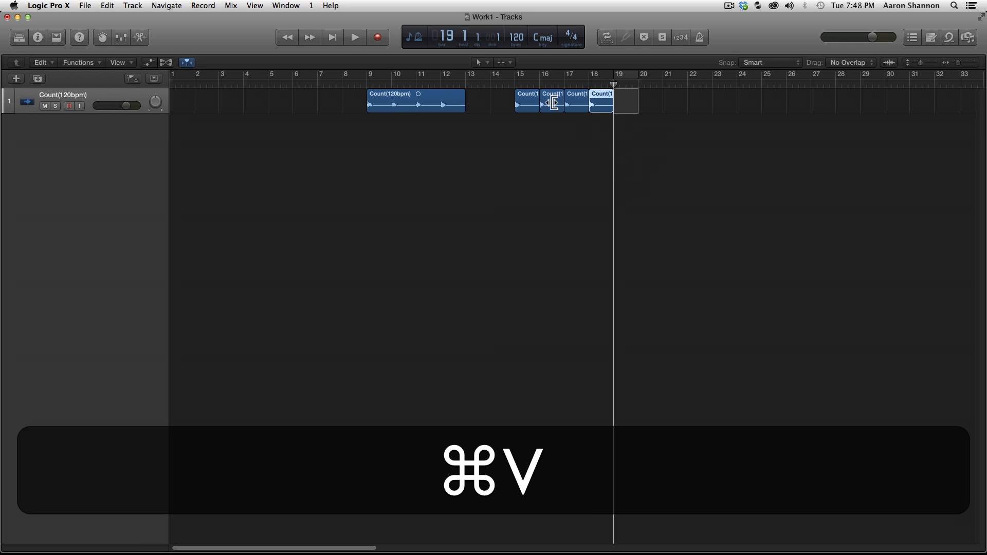
Step: Play the four pasted one-bar regions from bar 15 and stop playback near bar 19
{"action": "left_click", "coordinate": [515, 84]}
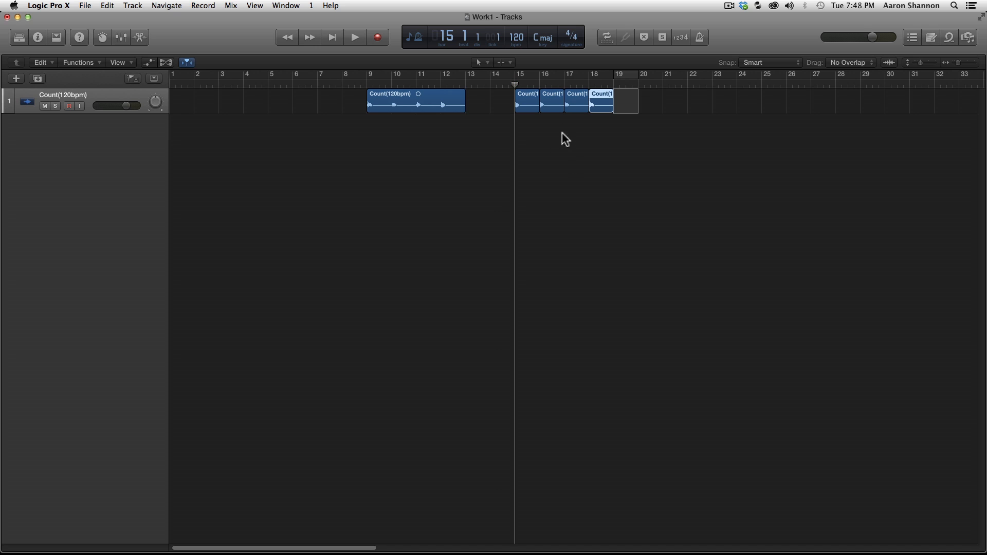
{"action": "left_click", "coordinate": [497, 105]}
{"action": "key", "text": "space"}
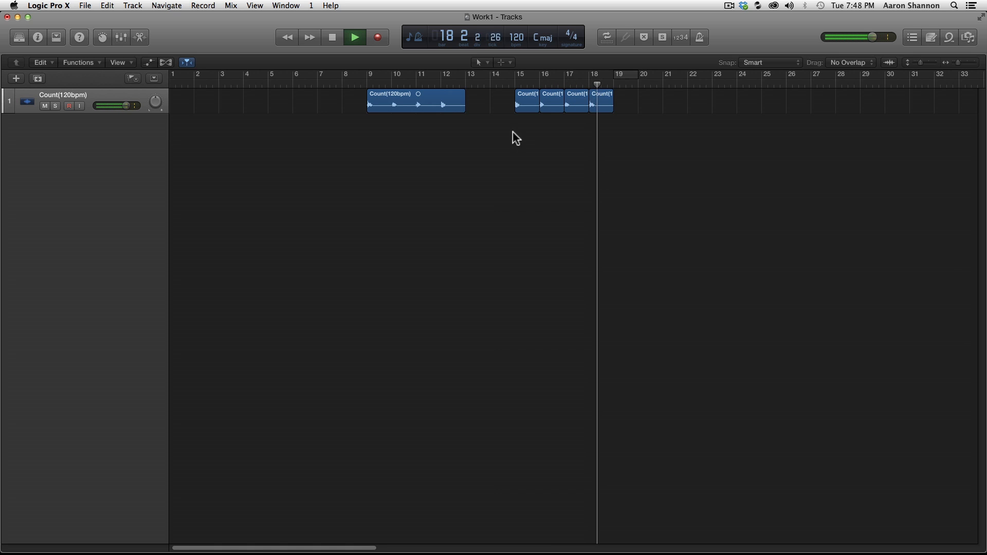
{"action": "key", "text": "space"}
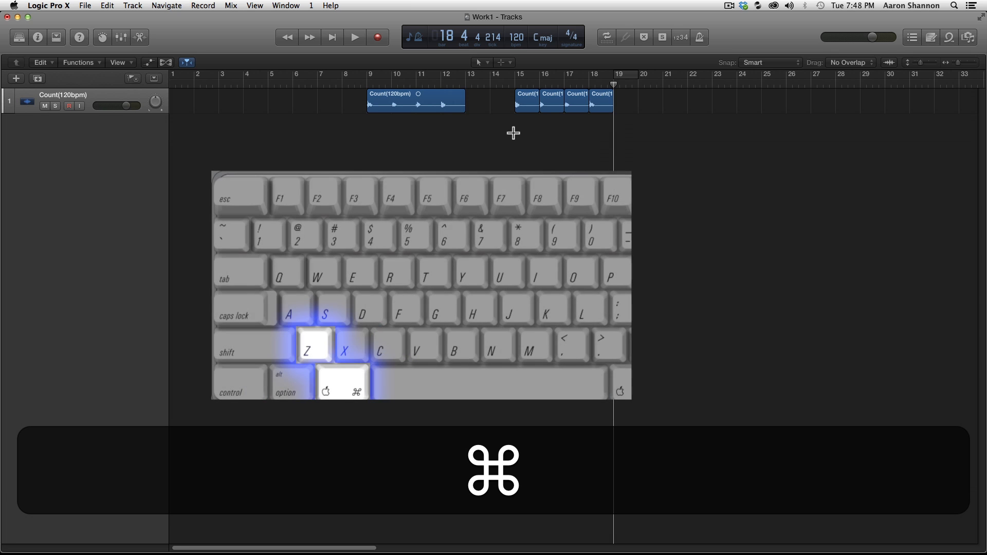
Step: Undo the pasted one-bar copies and delete the second audio track brought back by the undo
{"action": "key", "text": "super+z"}
{"action": "key", "text": "super+z"}
{"action": "key", "text": "super+z"}
{"action": "key", "text": "super+z"}
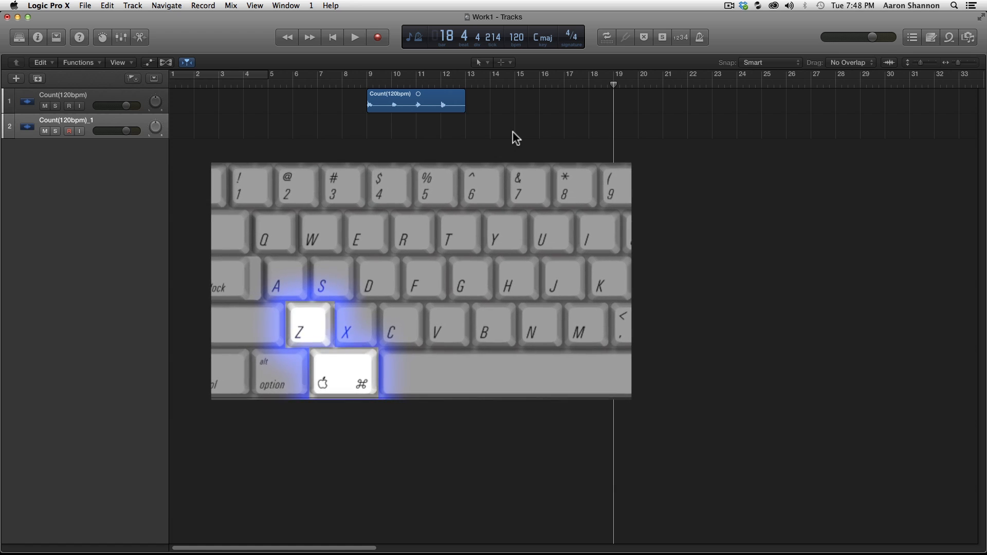
{"action": "key", "text": "BackSpace"}
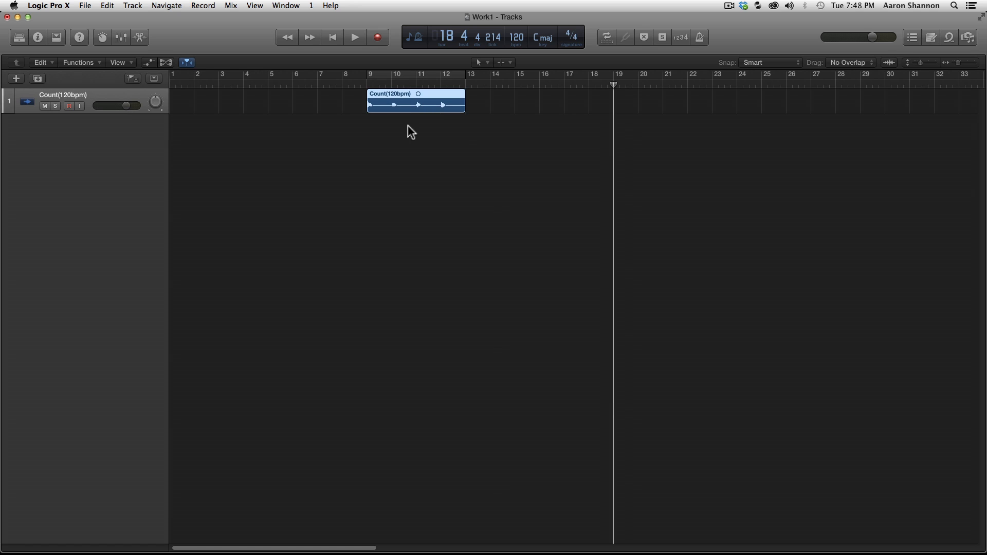
Step: Split the Count(120bpm) region at bar 10 using the playhead position
{"action": "left_click_drag", "start_coordinate": [612, 81], "coordinate": [393, 74]}
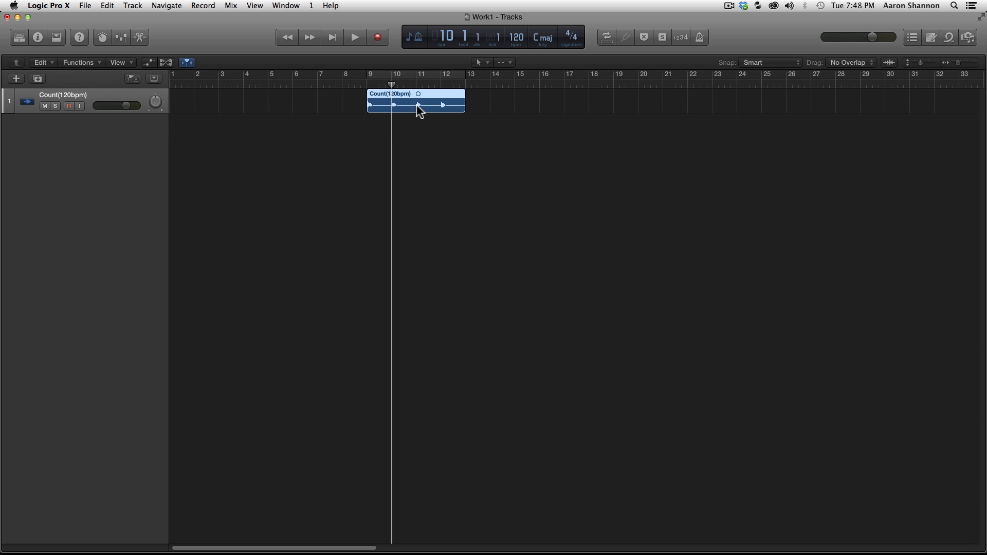
{"action": "key", "text": "super+t"}
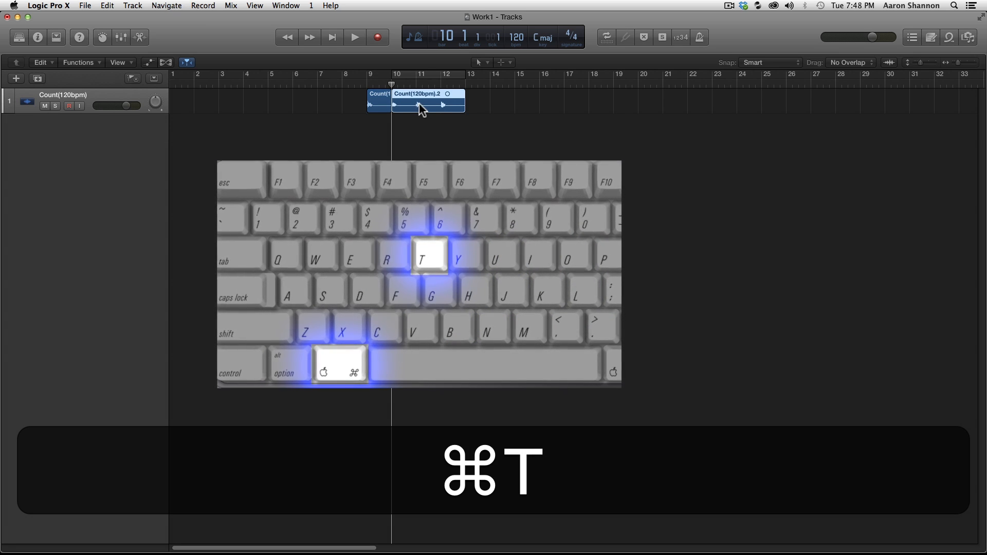
Step: Split the remaining part of the count region at bars 11 and 12 using the playhead position
{"action": "left_click", "coordinate": [487, 105]}
{"action": "left_click_drag", "start_coordinate": [394, 84], "coordinate": [415, 84]}
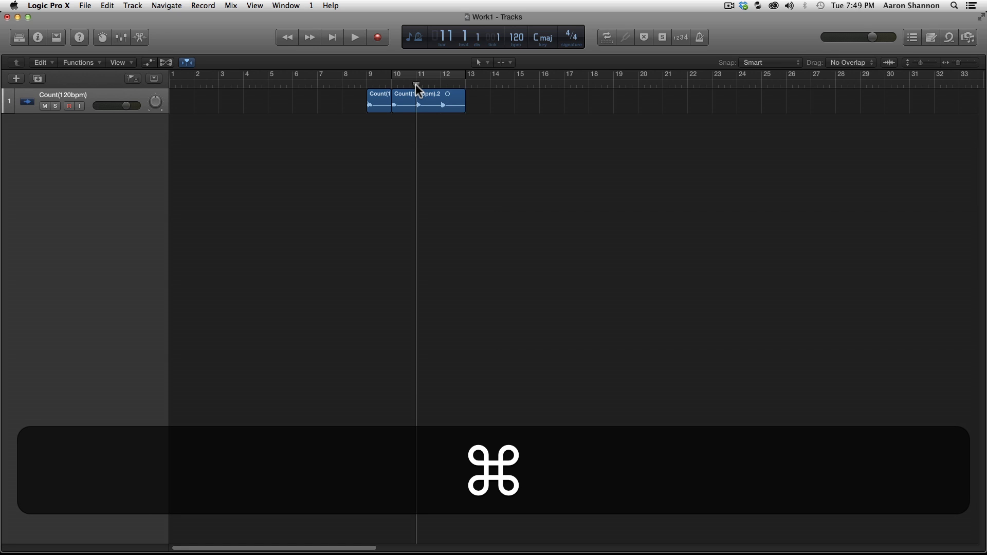
{"action": "key", "text": "super+t"}
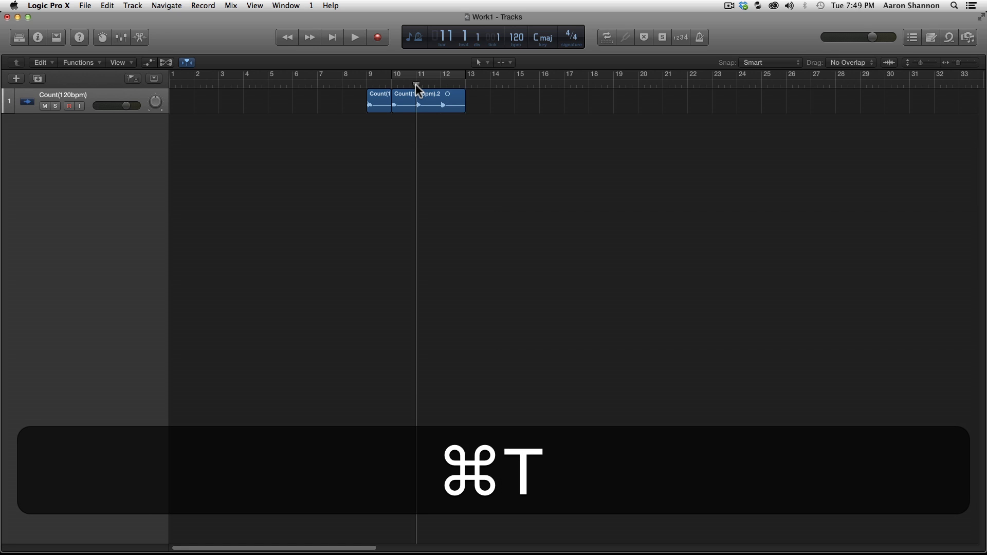
{"action": "left_click", "coordinate": [430, 103]}
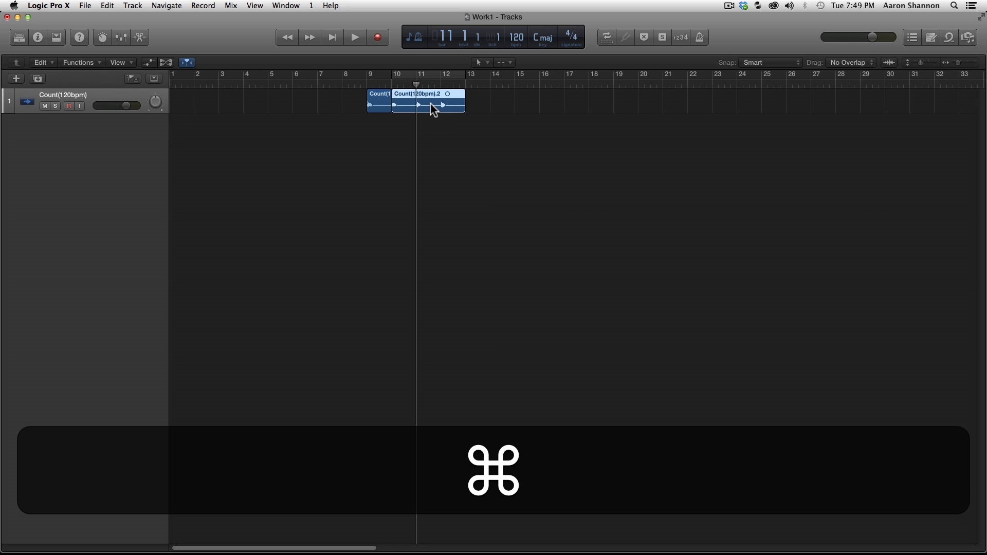
{"action": "key", "text": "super+t"}
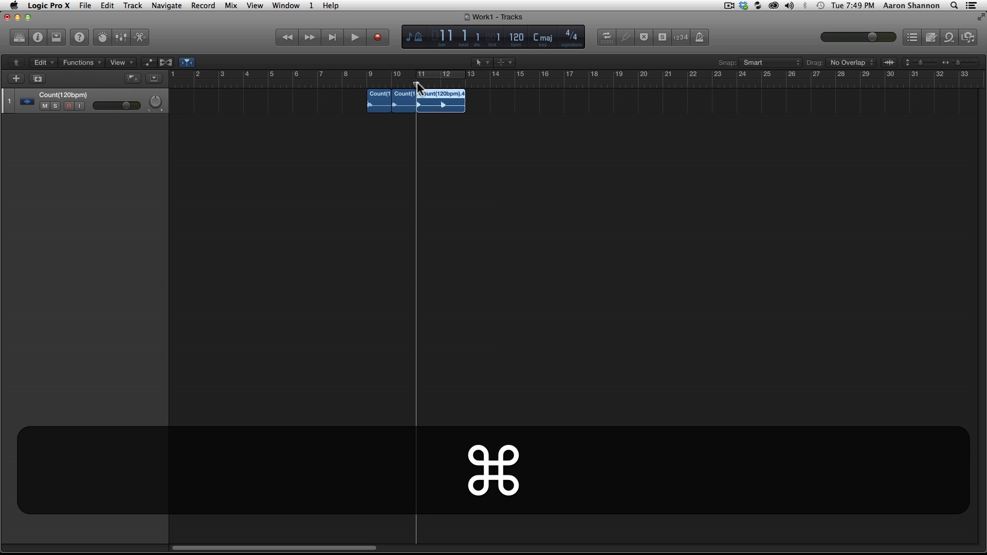
{"action": "left_click_drag", "start_coordinate": [416, 82], "coordinate": [440, 82]}
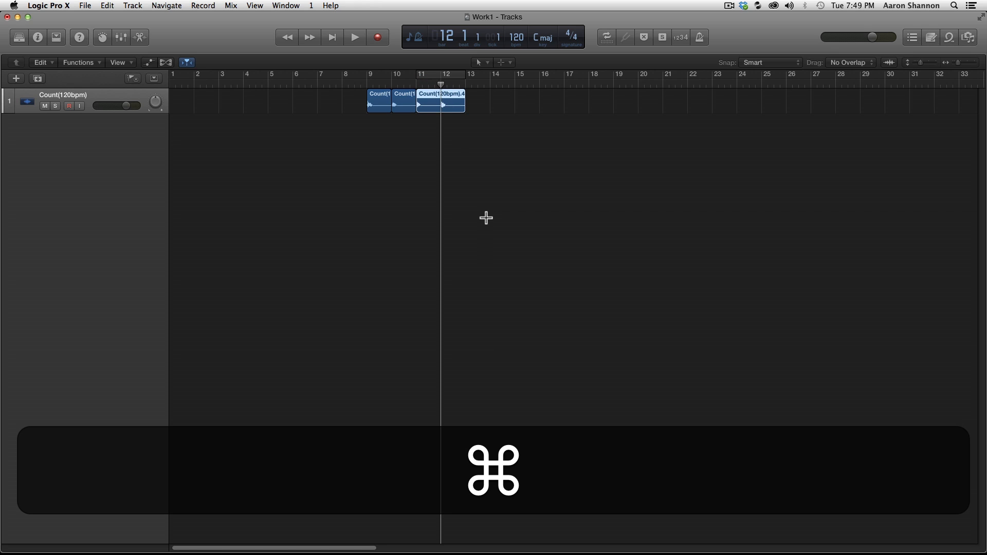
{"action": "key", "text": "super+t"}
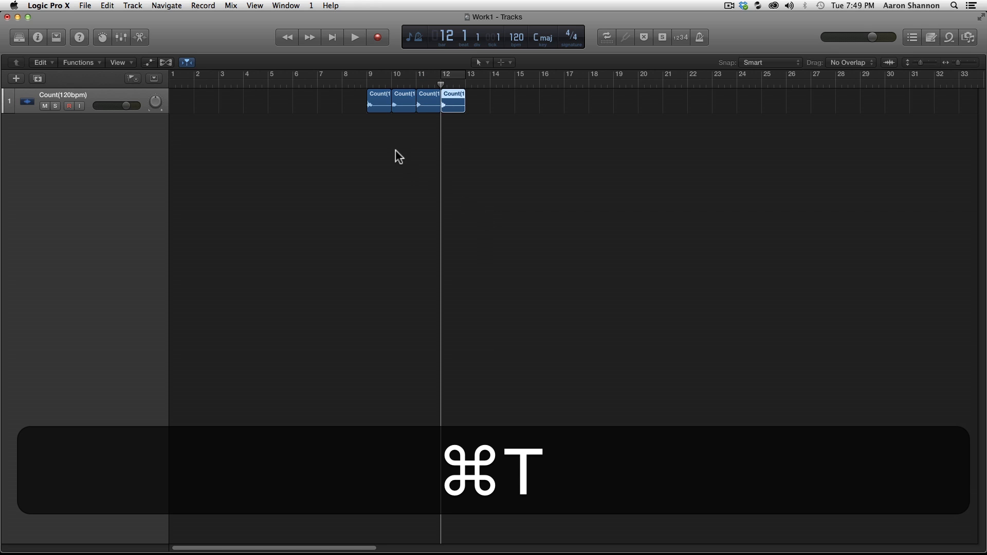
Step: Copy the one-bar regions from bars 12, 11, 10 and 9 to bars 15, 16, 17 and 18 respectively
{"action": "left_click", "coordinate": [384, 144]}
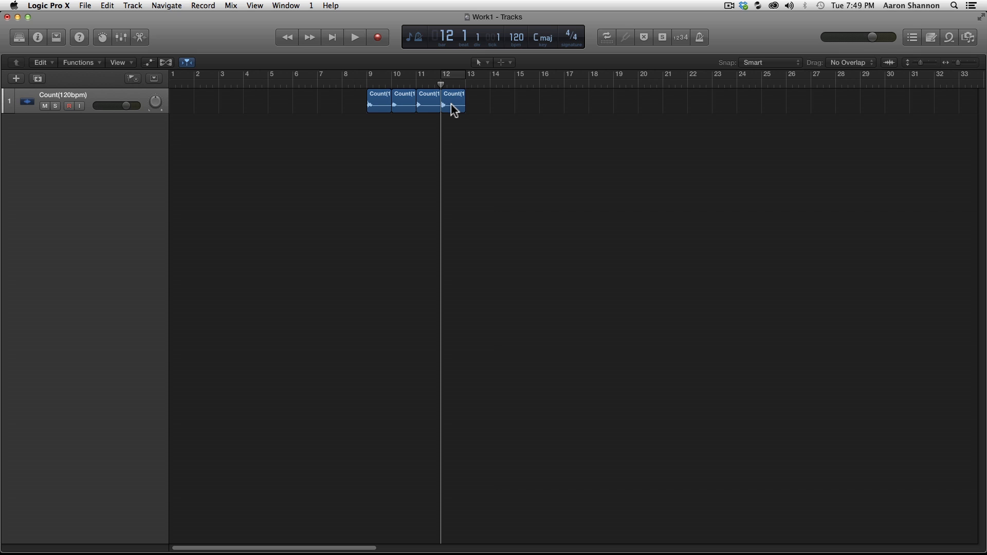
{"action": "key", "text": "alt"}
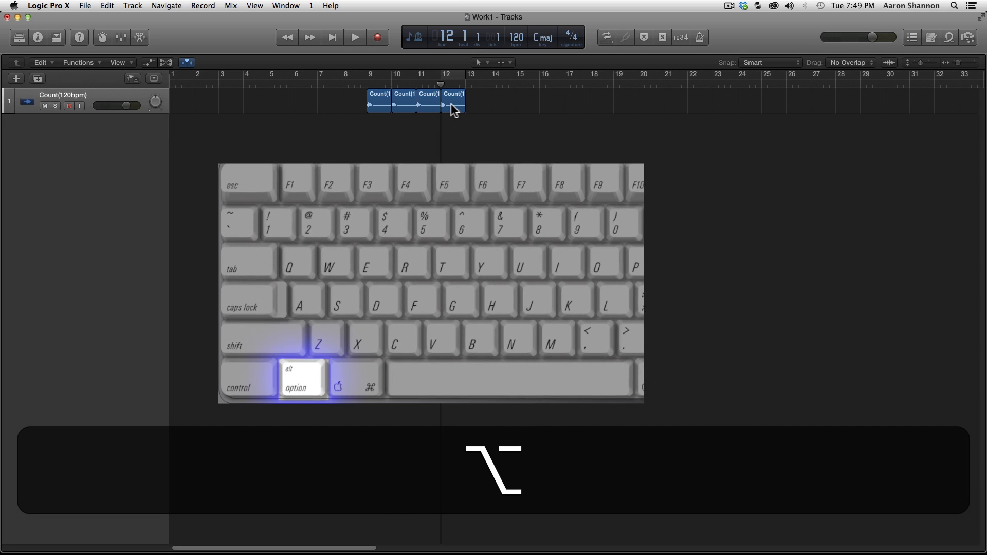
{"action": "left_click_drag", "start_coordinate": [452, 104], "coordinate": [529, 105]}
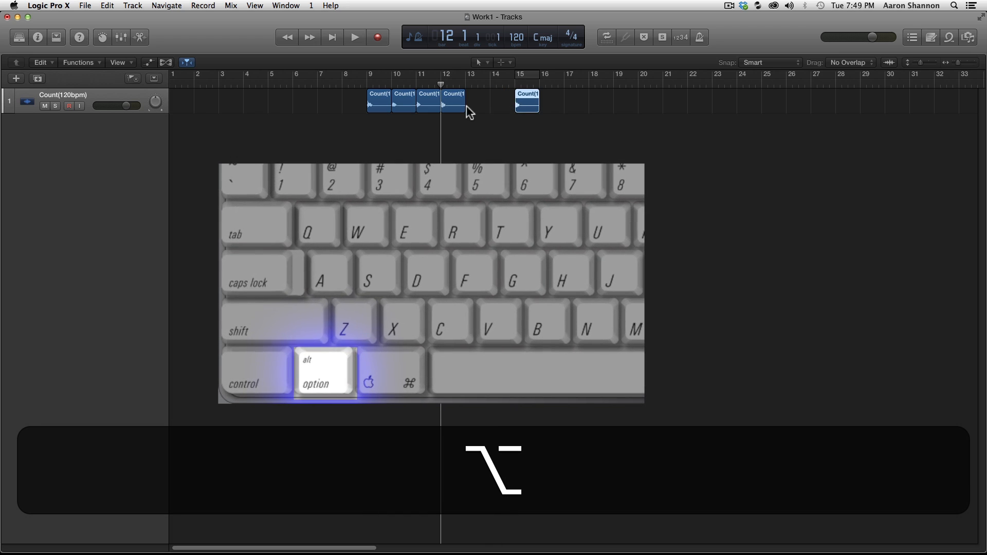
{"action": "left_click", "coordinate": [427, 103], "text": "alt"}
{"action": "left_click_drag", "start_coordinate": [427, 103], "coordinate": [551, 104]}
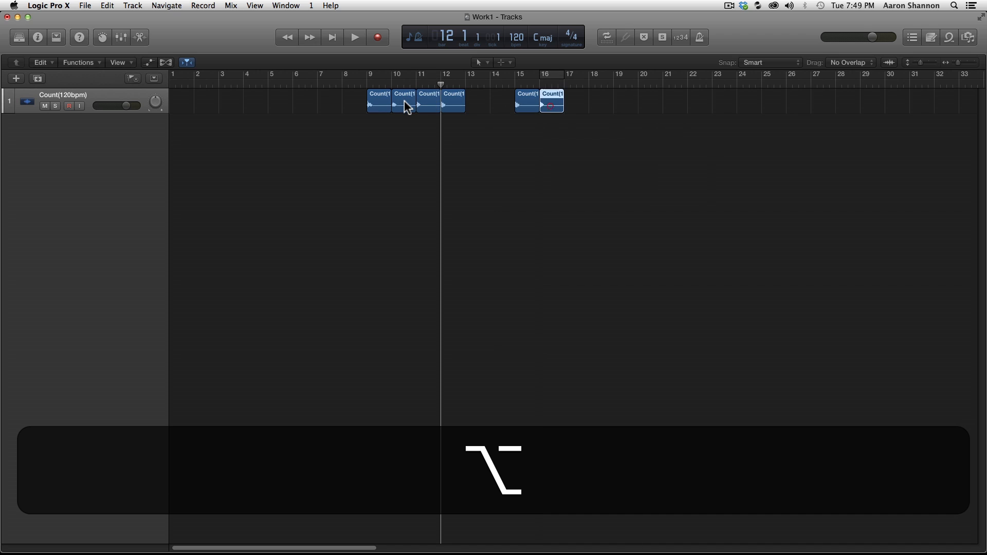
{"action": "left_click", "coordinate": [408, 108]}
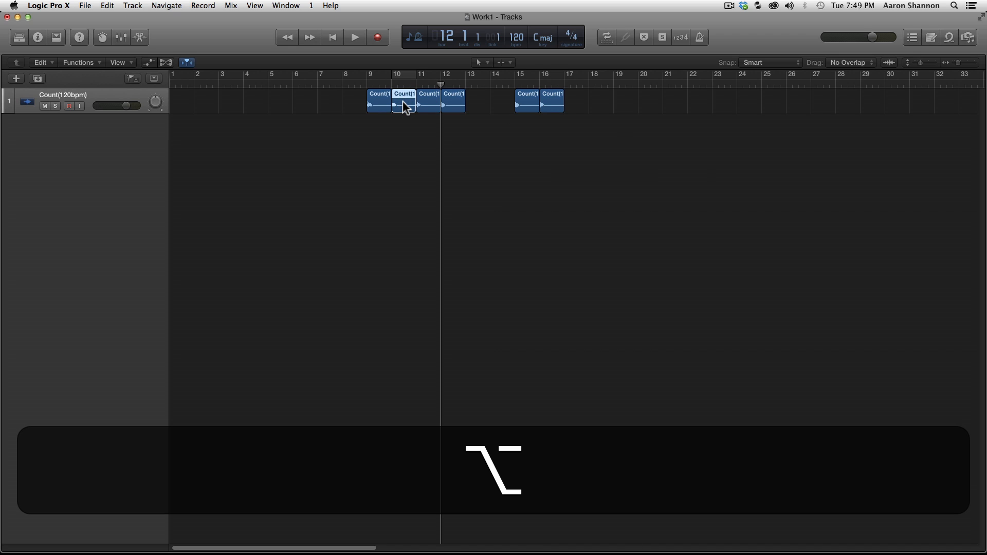
{"action": "left_click_drag", "start_coordinate": [406, 103], "coordinate": [579, 103]}
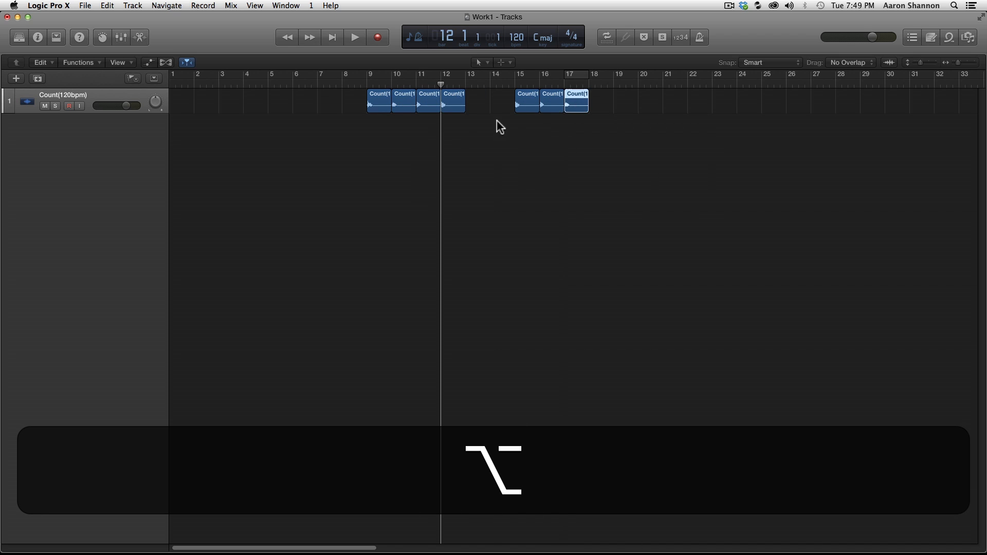
{"action": "left_click", "coordinate": [381, 105]}
{"action": "left_click_drag", "start_coordinate": [382, 106], "coordinate": [606, 102]}
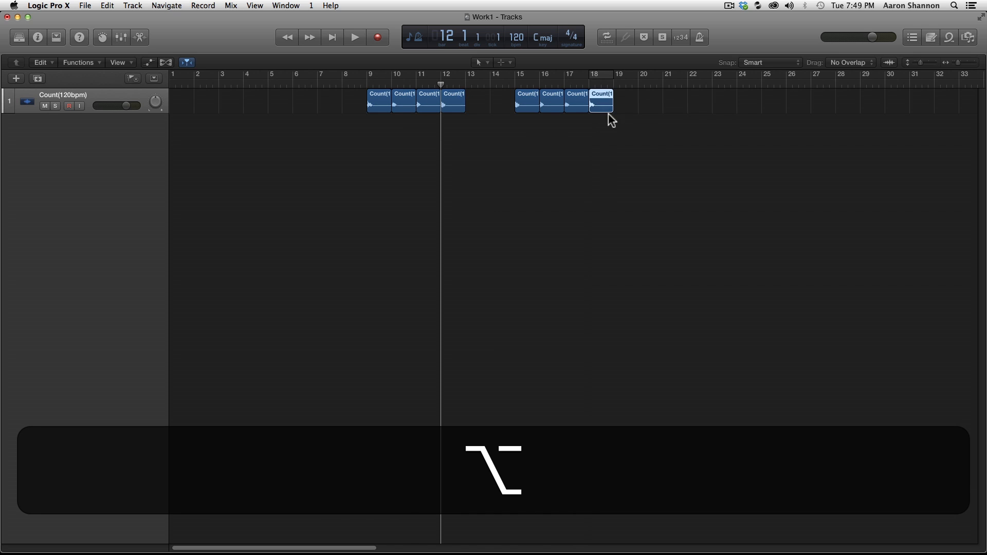
Step: Play the reversed count from bar 15 and stop playback during bar 18
{"action": "left_click", "coordinate": [515, 81]}
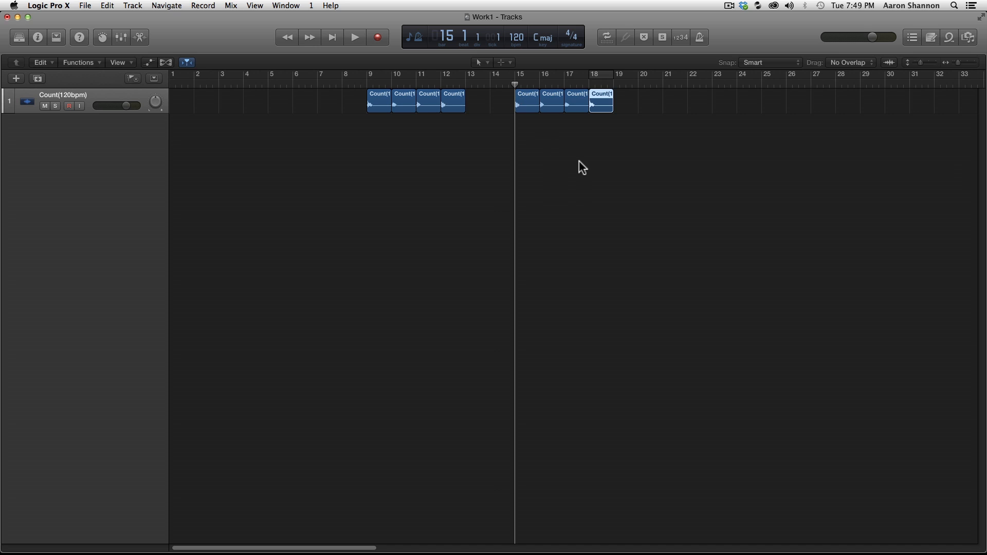
{"action": "key", "text": "space"}
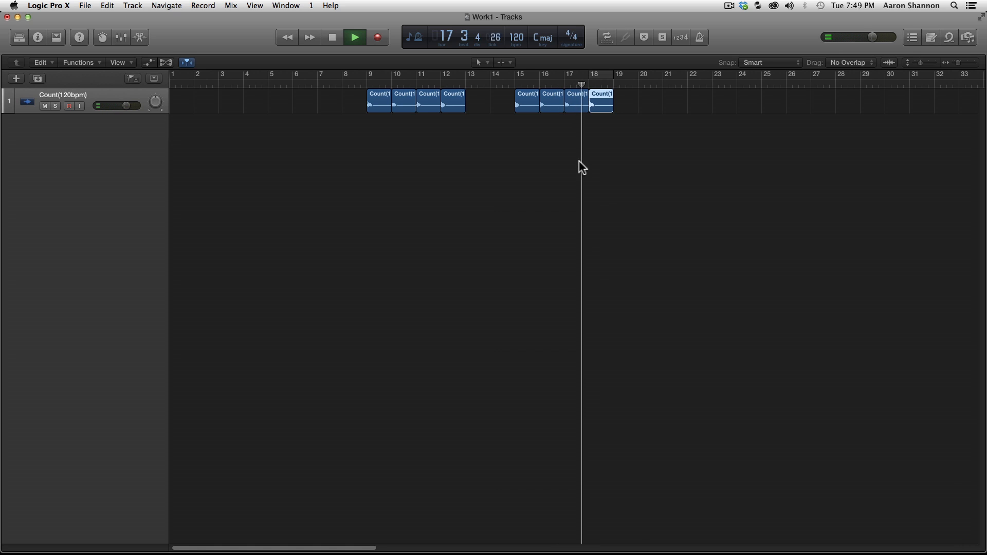
{"action": "key", "text": "space"}
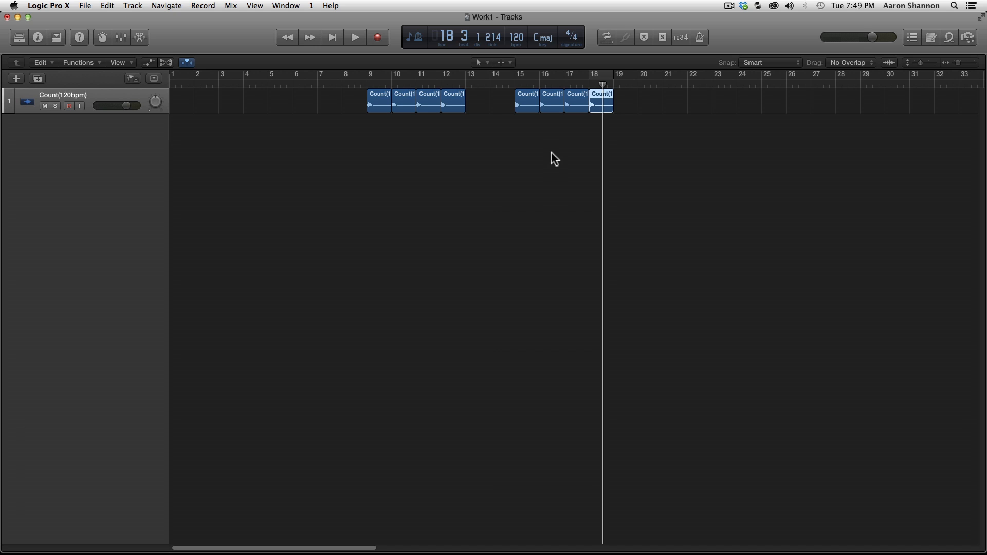
Step: Undo the four copied regions and the splits at bars 11 and 12, keeping the split at bar 10
{"action": "key", "text": "super+z"}
{"action": "key", "text": "super+z"}
{"action": "key", "text": "super+z"}
{"action": "key", "text": "super+z"}
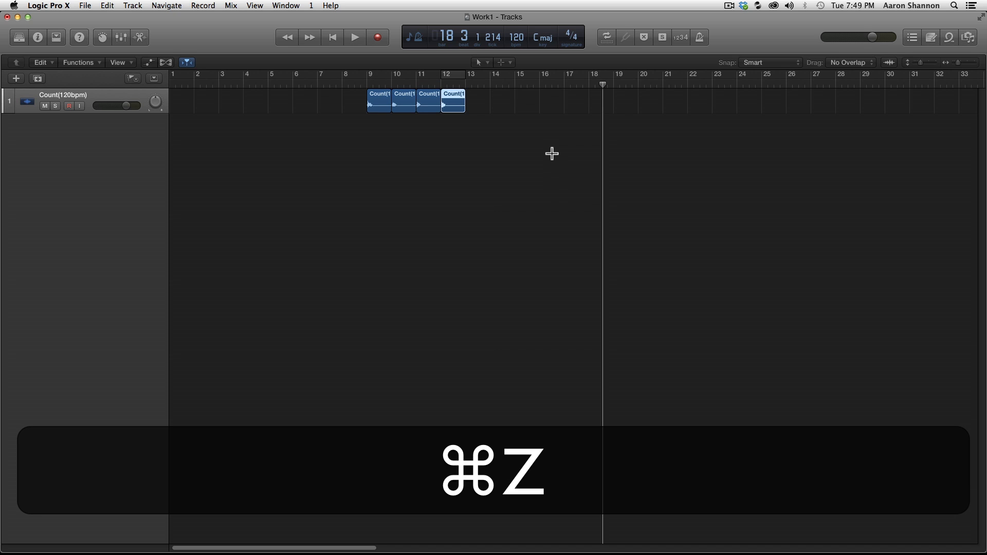
{"action": "key", "text": "super+z"}
{"action": "key", "text": "super+z"}
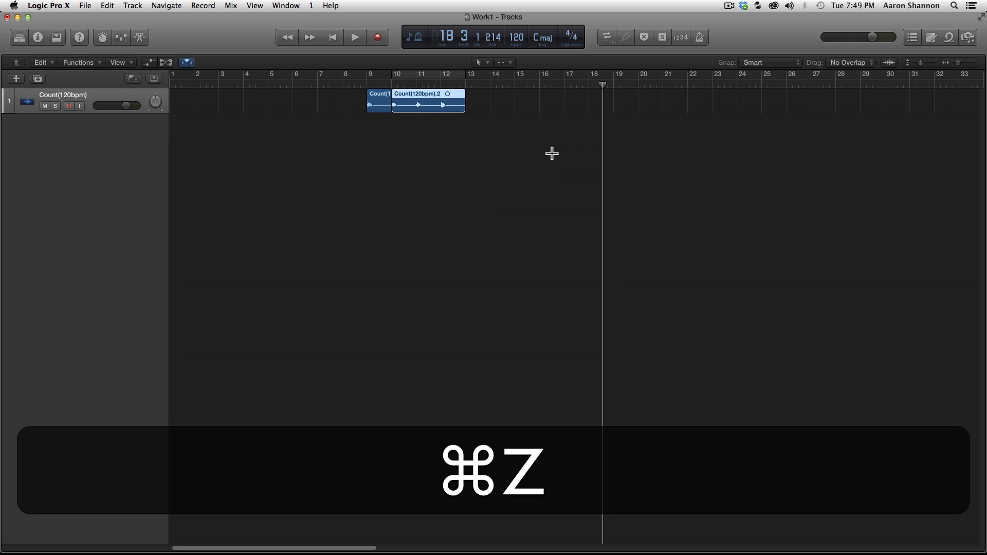
{"action": "key", "text": "super+z"}
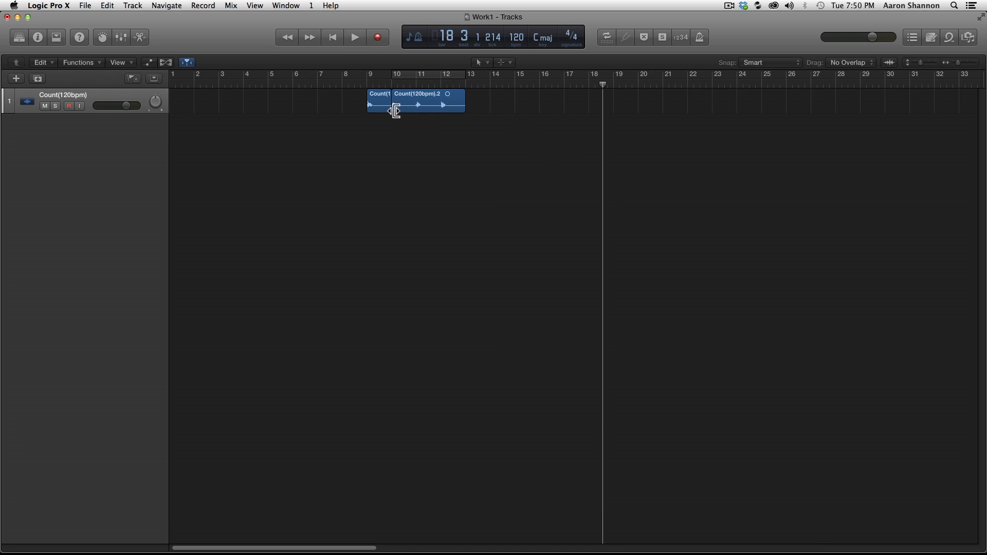
{"action": "key", "text": "super+z"}
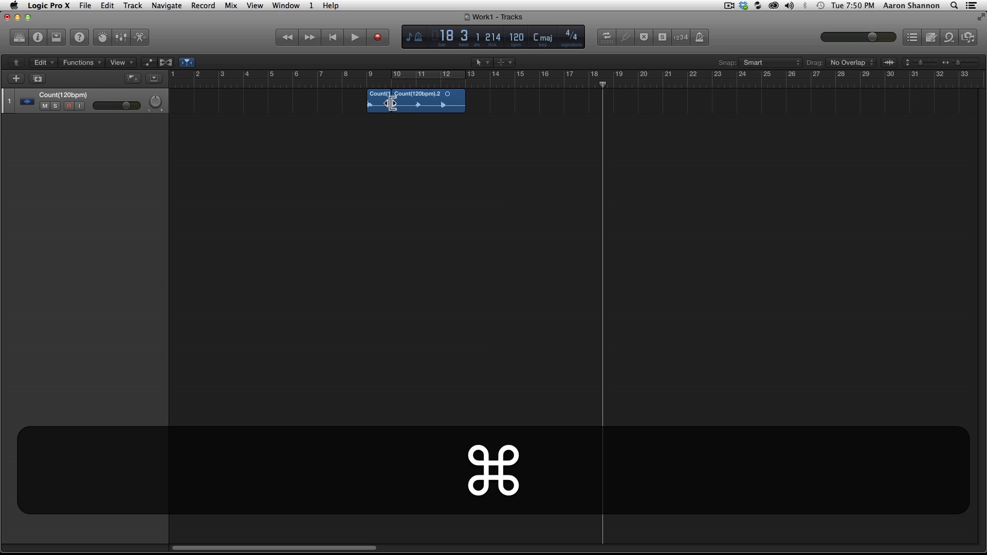
Step: Join the two count regions into one with the Glue Tool, and return to the Pointer Tool with nothing selected
{"action": "left_click", "coordinate": [488, 62]}
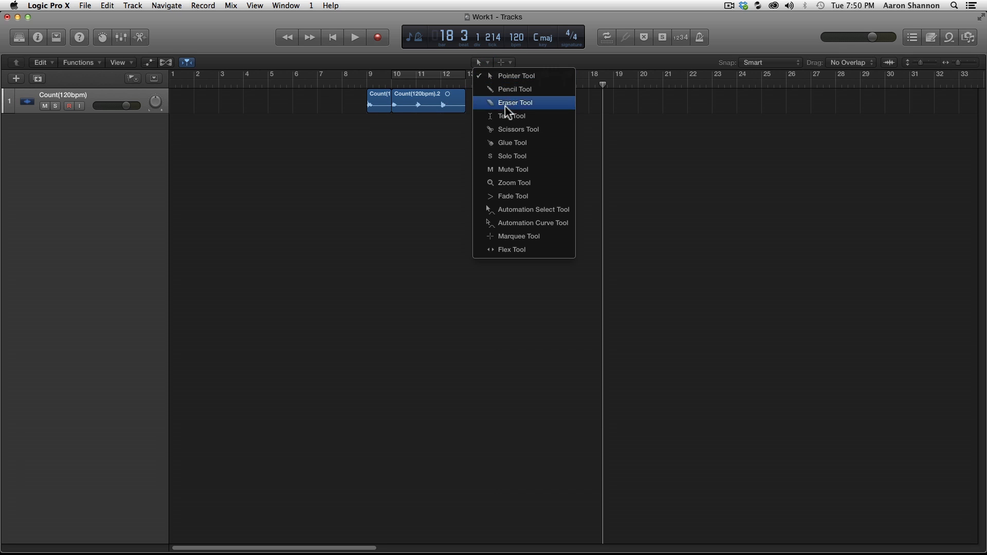
{"action": "left_click", "coordinate": [522, 146]}
{"action": "left_click", "coordinate": [420, 105]}
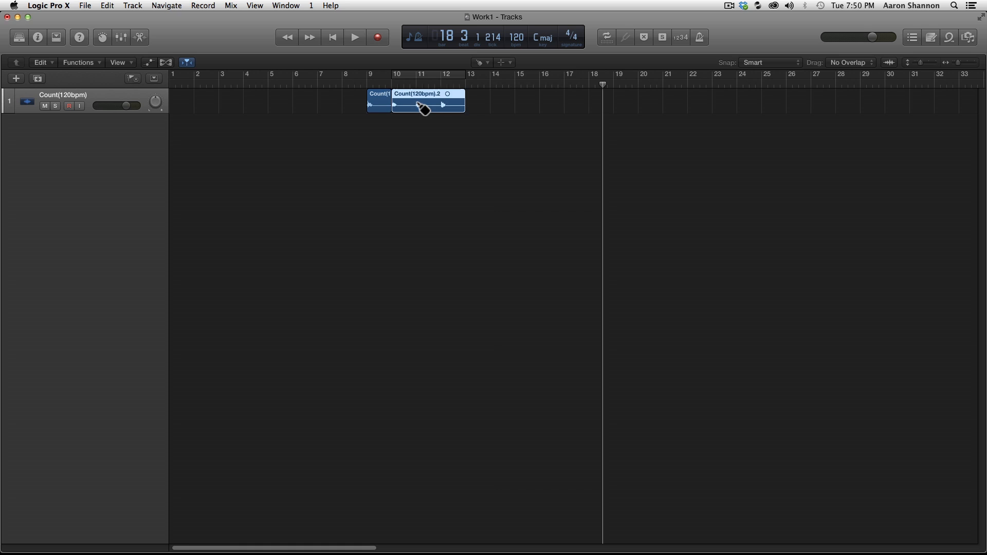
{"action": "left_click", "coordinate": [384, 108], "text": "shift"}
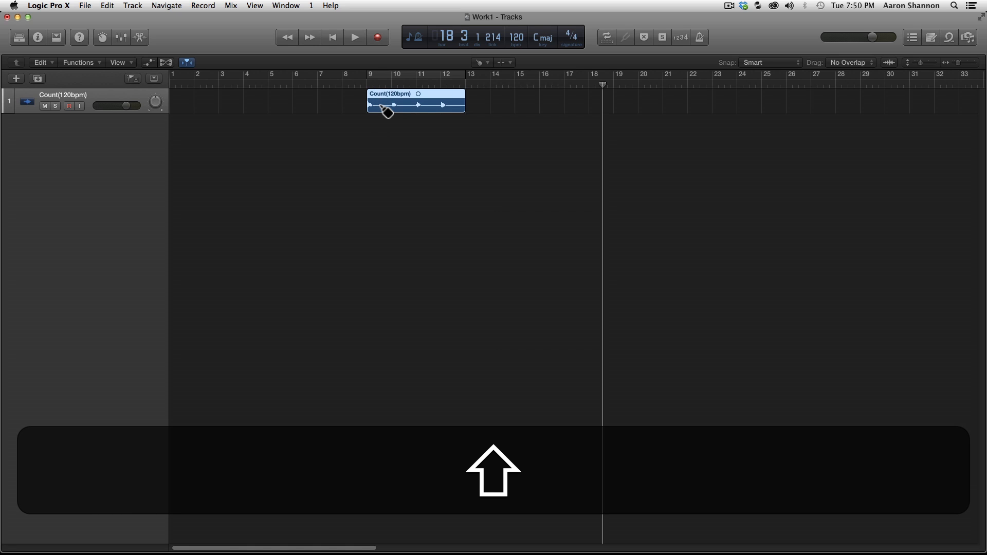
{"action": "left_click_drag", "start_coordinate": [483, 62], "coordinate": [501, 78]}
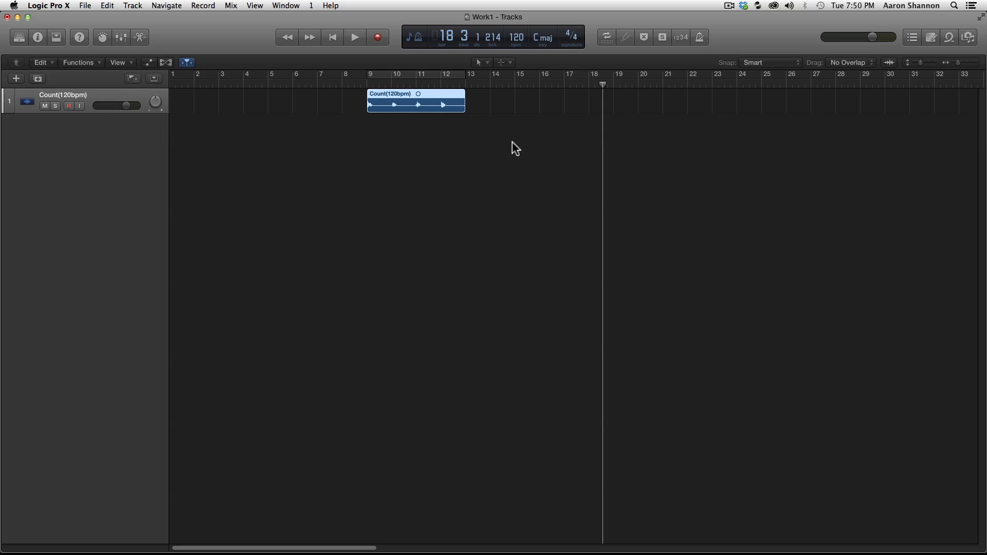
{"action": "left_click", "coordinate": [438, 146]}
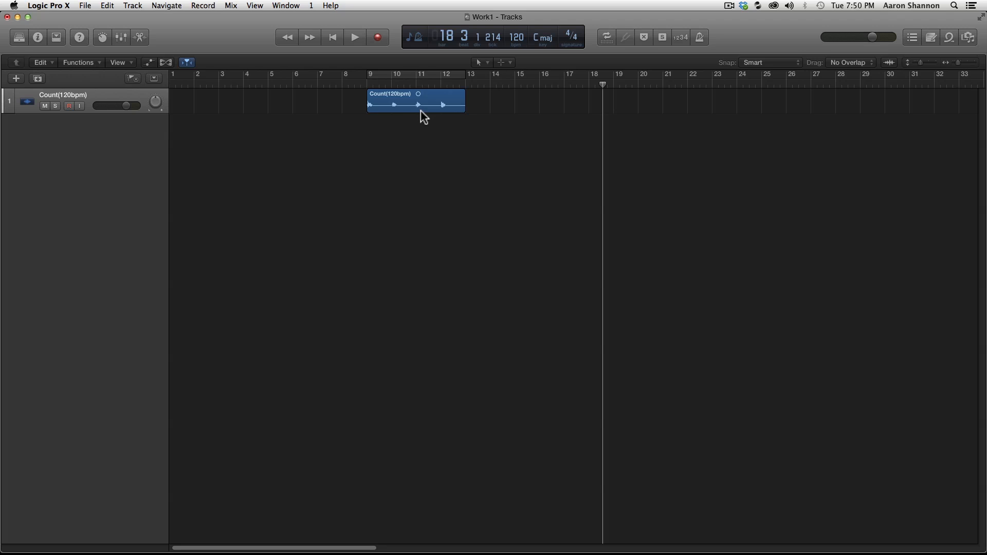
Step: Divide the count region into four one-bar regions by marquee-selecting bar 10 and bar 12 and splitting at the selections' edges
{"action": "left_click_drag", "start_coordinate": [417, 106], "coordinate": [392, 106]}
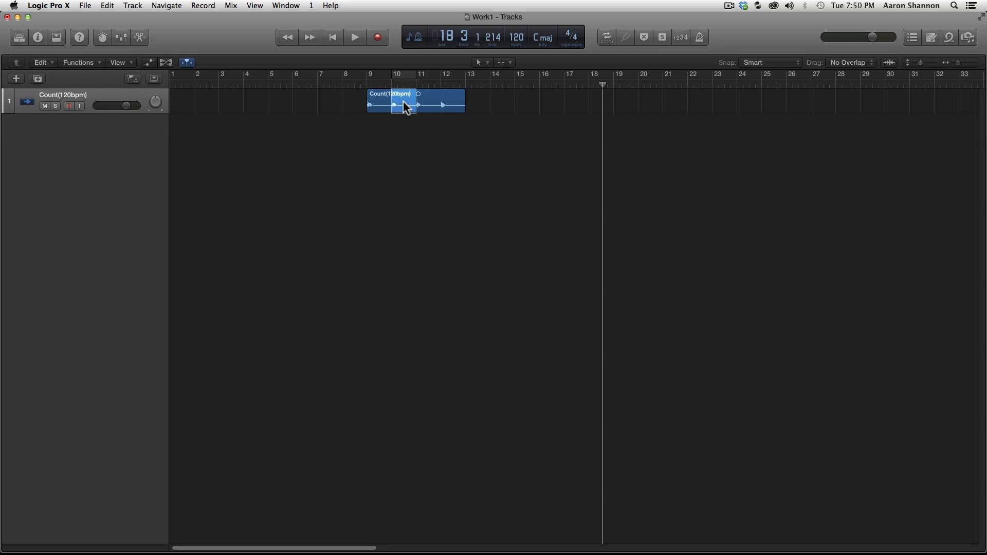
{"action": "left_click", "coordinate": [406, 108]}
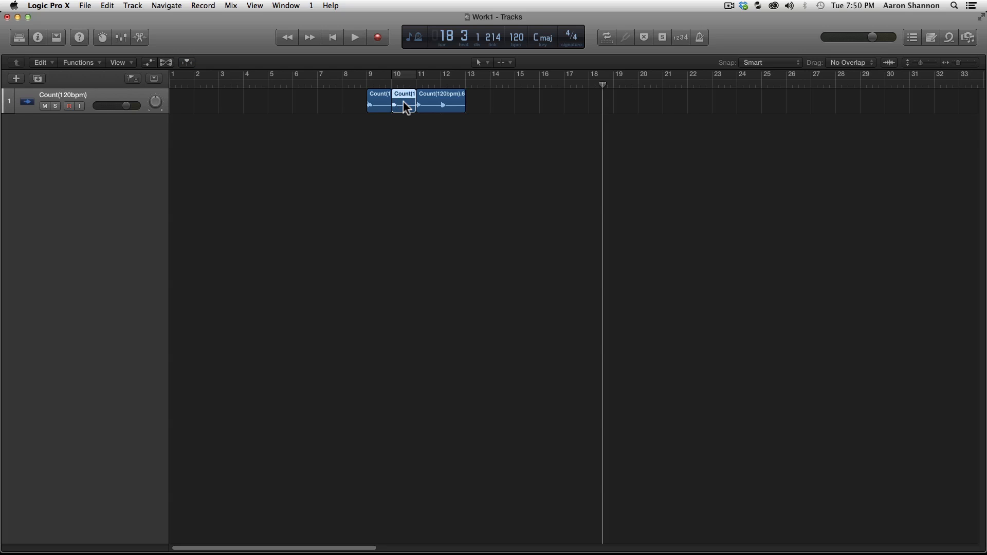
{"action": "left_click", "coordinate": [462, 109], "text": "super"}
{"action": "left_click_drag", "start_coordinate": [463, 109], "coordinate": [441, 102]}
{"action": "left_click", "coordinate": [456, 103]}
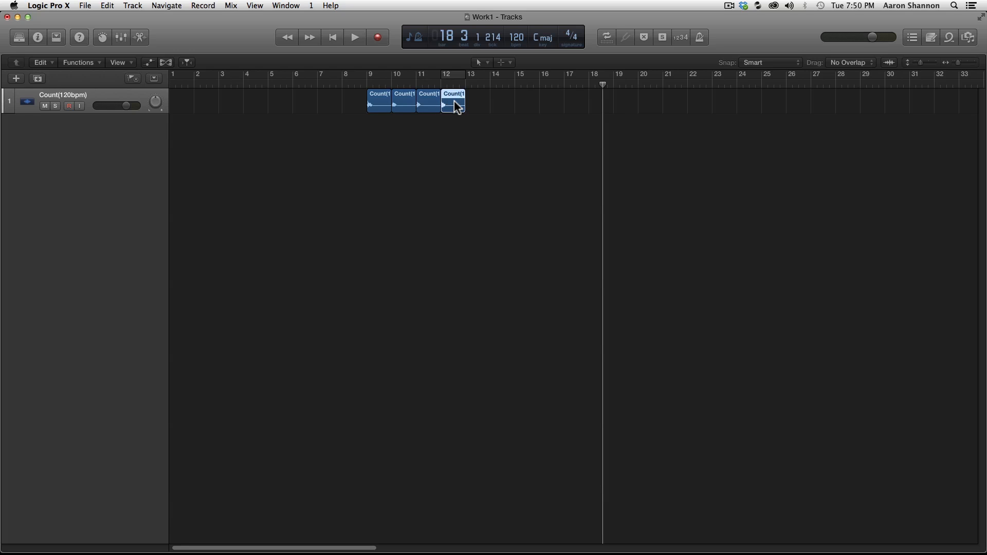
Step: Place copies of the four one-bar regions in reverse order at bars 15 to 18, leaving the originals in place
{"action": "left_click_drag", "start_coordinate": [455, 104], "coordinate": [530, 108]}
{"action": "left_click", "coordinate": [431, 105], "text": "alt"}
{"action": "left_click_drag", "start_coordinate": [431, 105], "coordinate": [578, 106]}
{"action": "left_click", "coordinate": [379, 106]}
{"action": "left_click_drag", "start_coordinate": [376, 106], "coordinate": [600, 115]}
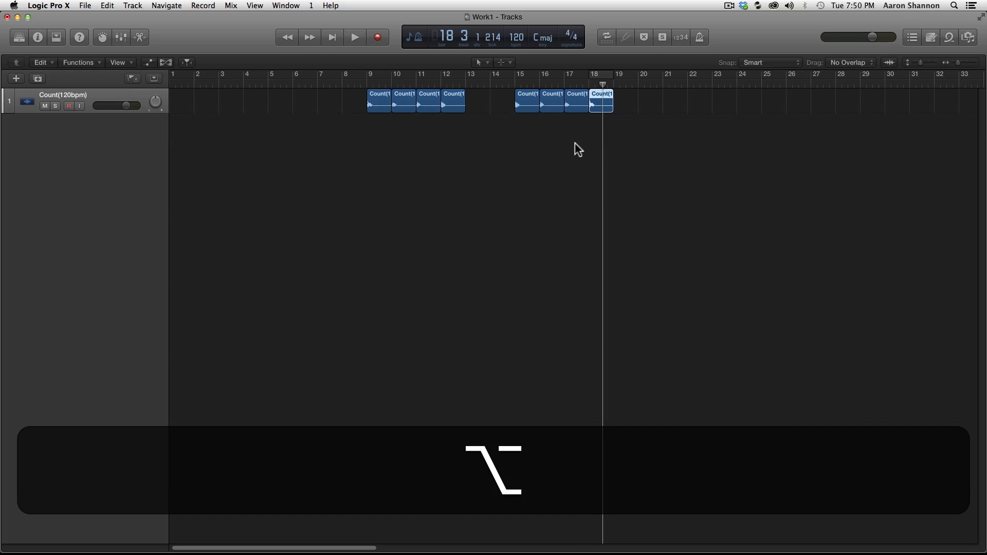
Step: Listen to the rearranged copies from bar 15 and stop playback in bar 18
{"action": "left_click", "coordinate": [517, 81]}
{"action": "key", "text": "space"}
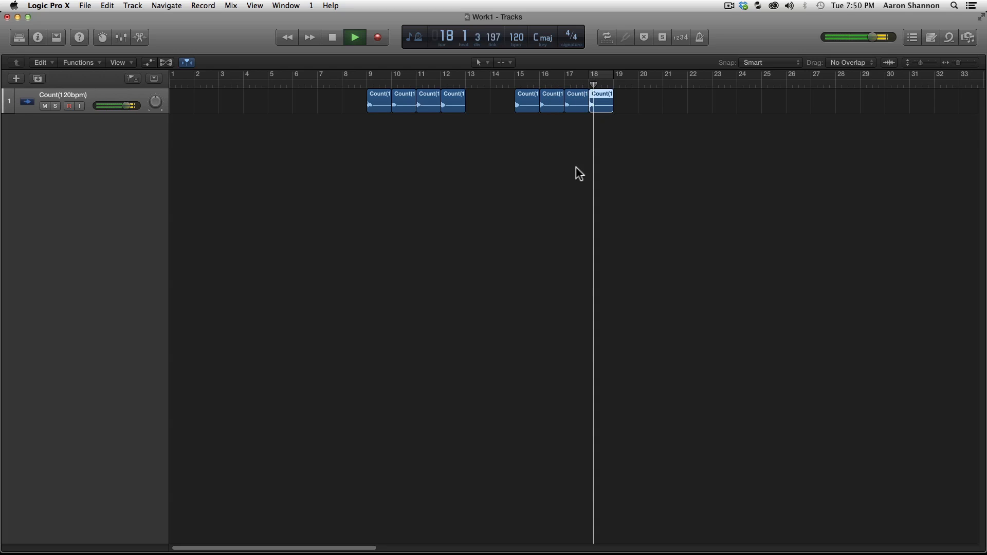
{"action": "key", "text": "space"}
Step: Undo the region copies, the marquee splits and the gluing, back to the count region split only at bar 10
{"action": "key", "text": "super+z"}
{"action": "key", "text": "super+z"}
{"action": "key", "text": "super+z"}
{"action": "key", "text": "super+z"}
{"action": "key", "text": "super+z"}
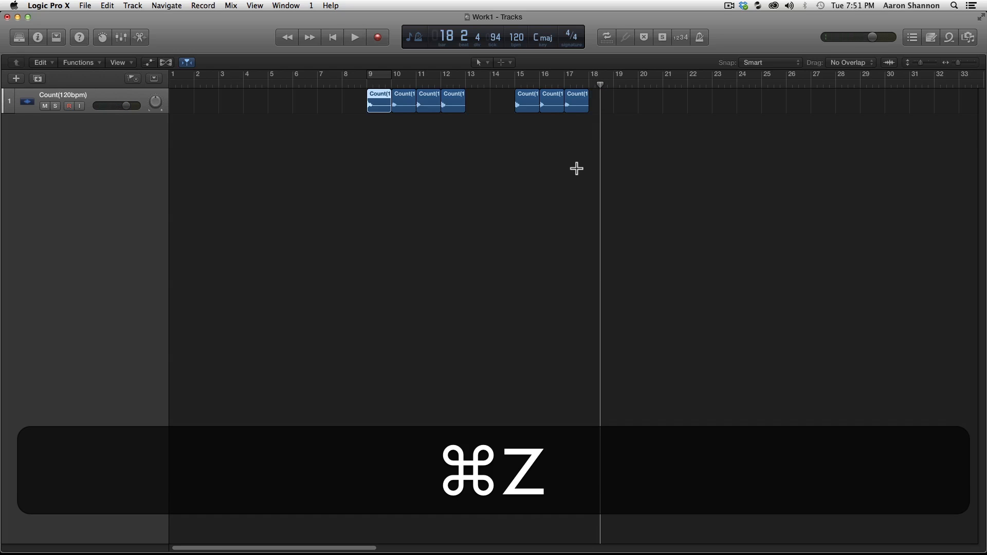
{"action": "key", "text": "super+z"}
{"action": "key", "text": "super+z"}
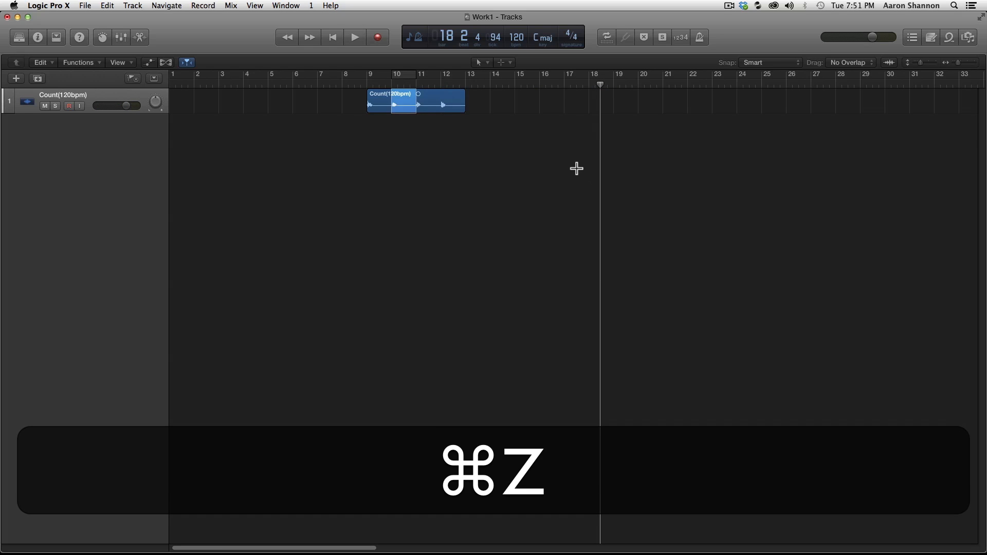
{"action": "key", "text": "super+z"}
{"action": "key", "text": "super+z"}
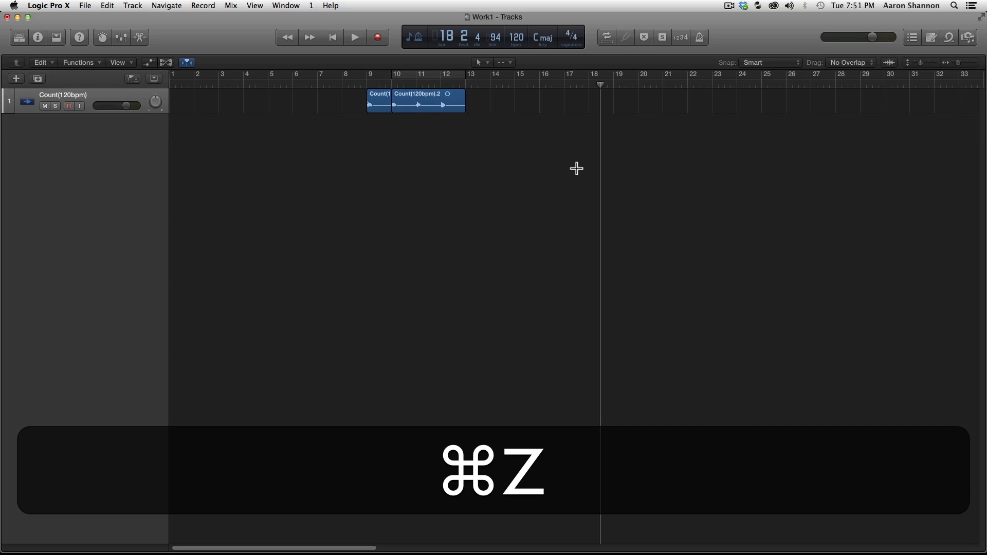
Step: Delete both remaining Count(120bpm) regions from the track using the Pointer Tool
{"action": "left_click_drag", "start_coordinate": [478, 62], "coordinate": [519, 145]}
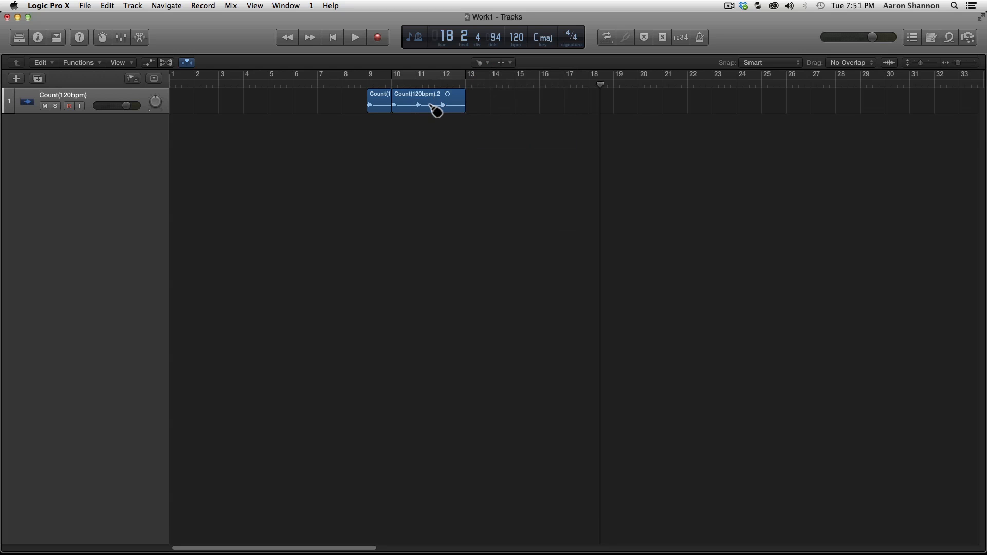
{"action": "left_click", "coordinate": [480, 63]}
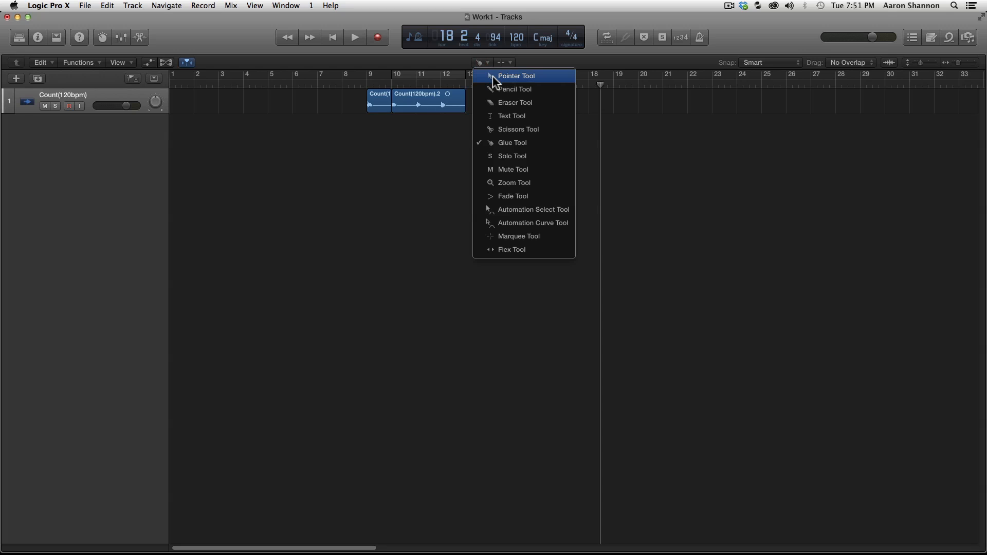
{"action": "left_click", "coordinate": [494, 78]}
{"action": "left_click_drag", "start_coordinate": [520, 101], "coordinate": [322, 106]}
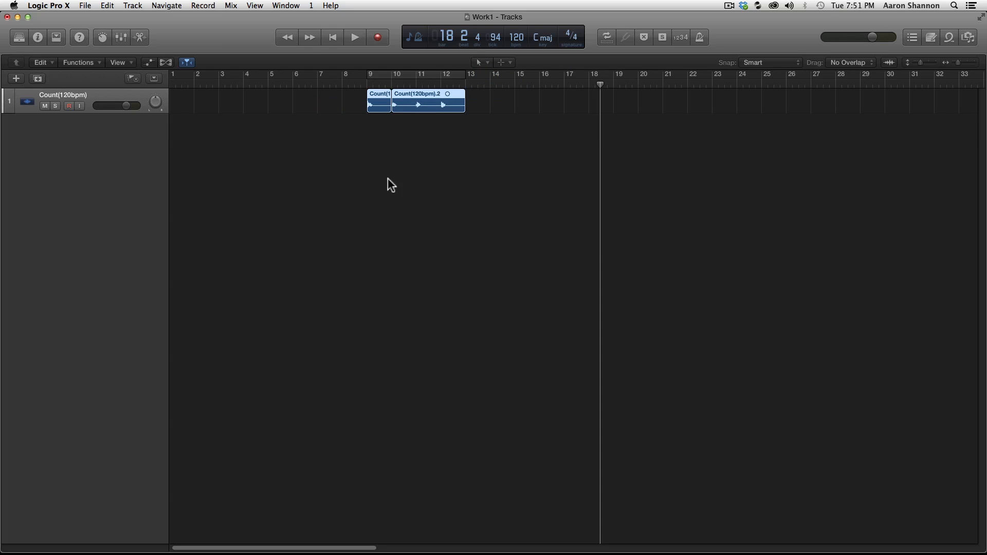
{"action": "key", "text": "BackSpace"}
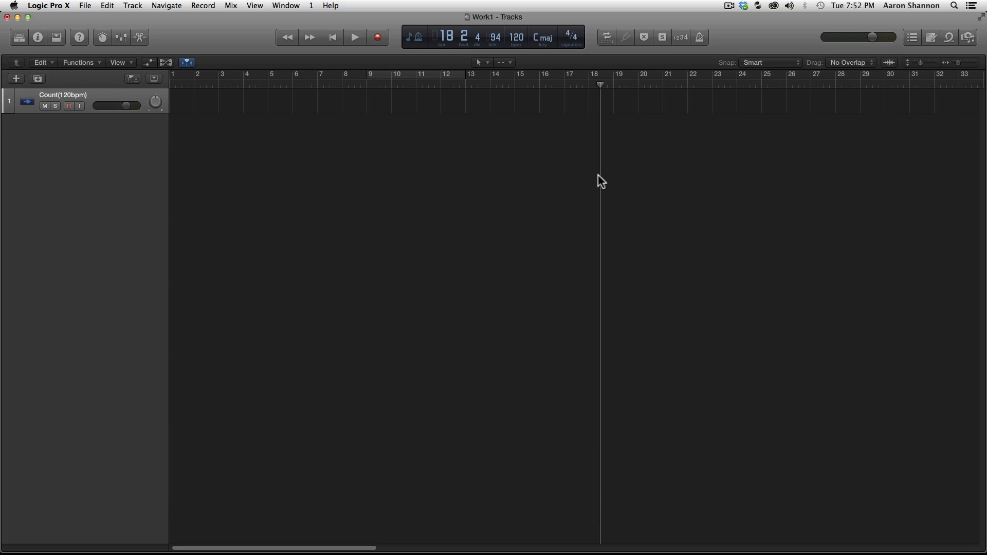
Step: Open the loop browser and limit its contents to the Tech House collection
{"action": "left_click", "coordinate": [949, 37]}
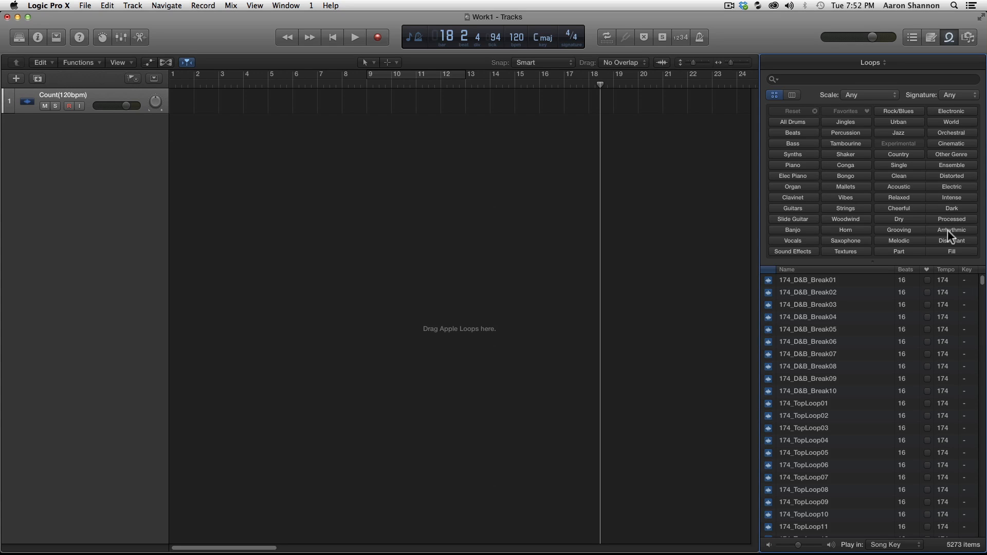
{"action": "left_click_drag", "start_coordinate": [885, 66], "coordinate": [883, 179]}
{"action": "left_click_drag", "start_coordinate": [889, 137], "coordinate": [892, 132]}
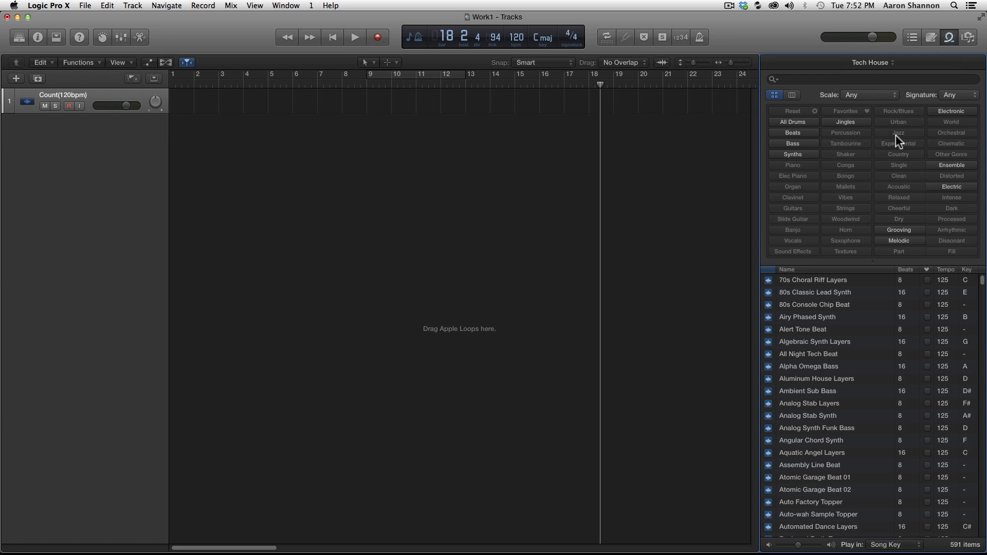
Step: Move the playhead to bar 9 and place the Beats loop Chord Beat 01 there on the Count(120bpm) track
{"action": "left_click_drag", "start_coordinate": [603, 88], "coordinate": [365, 91]}
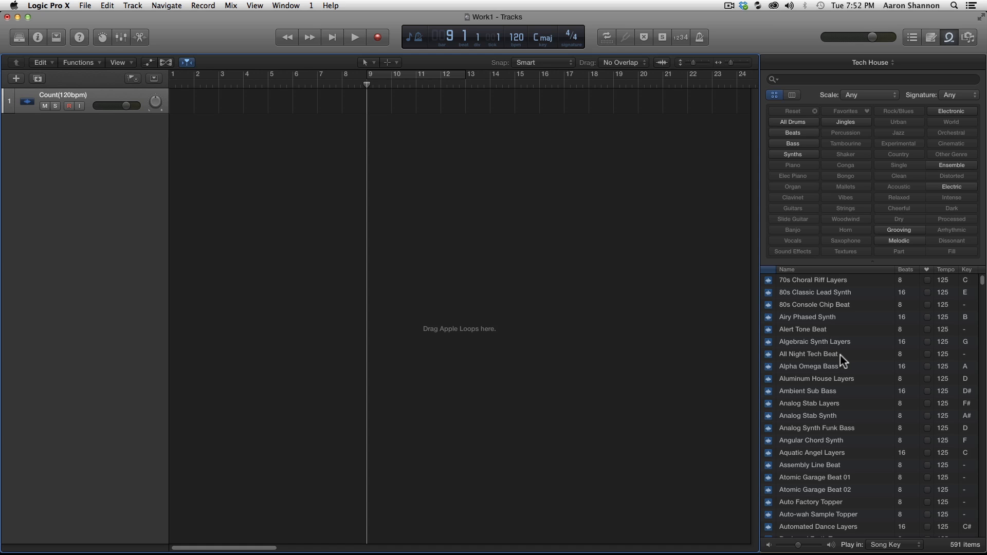
{"action": "scroll", "coordinate": [840, 353], "scroll_direction": "down", "scroll_amount": 4}
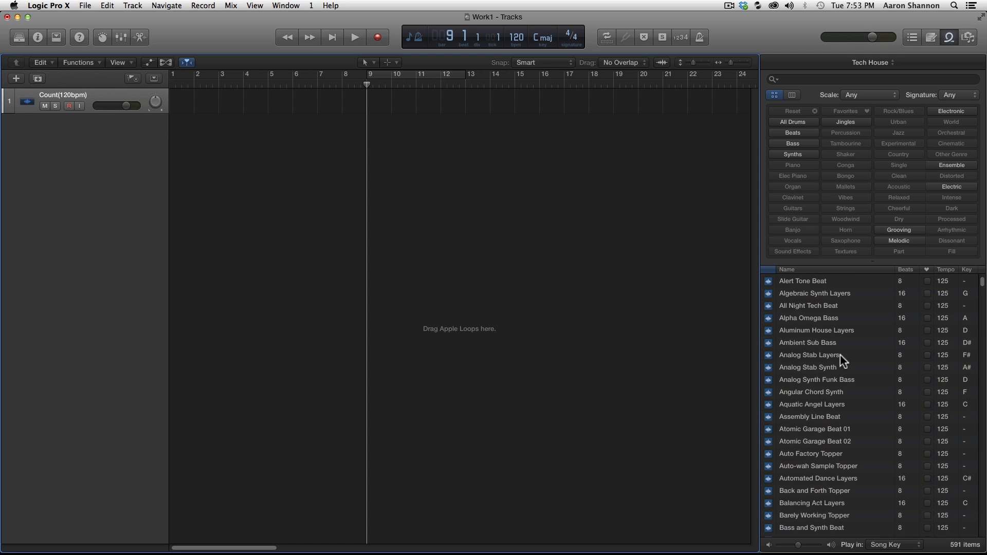
{"action": "left_click", "coordinate": [794, 134]}
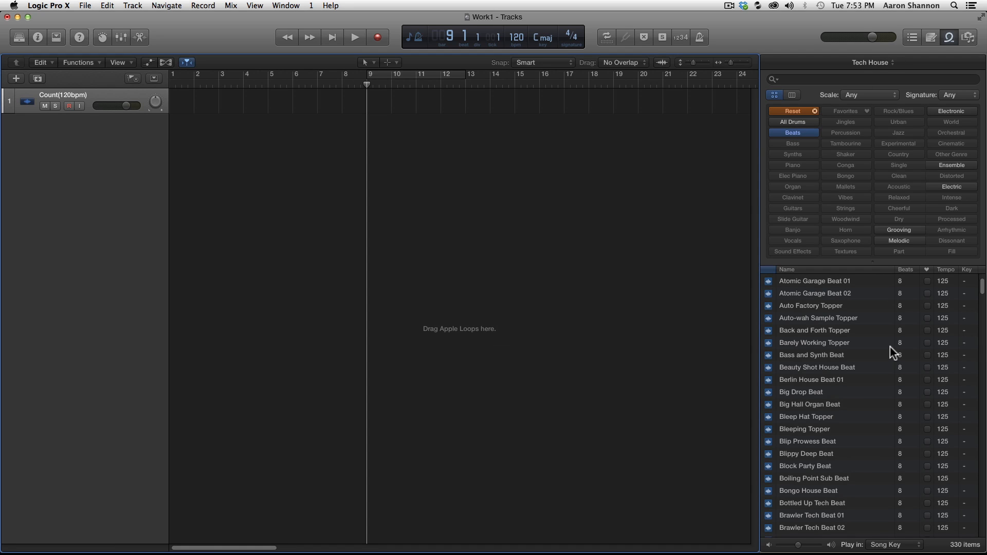
{"action": "scroll", "coordinate": [890, 346], "scroll_direction": "down", "scroll_amount": 16}
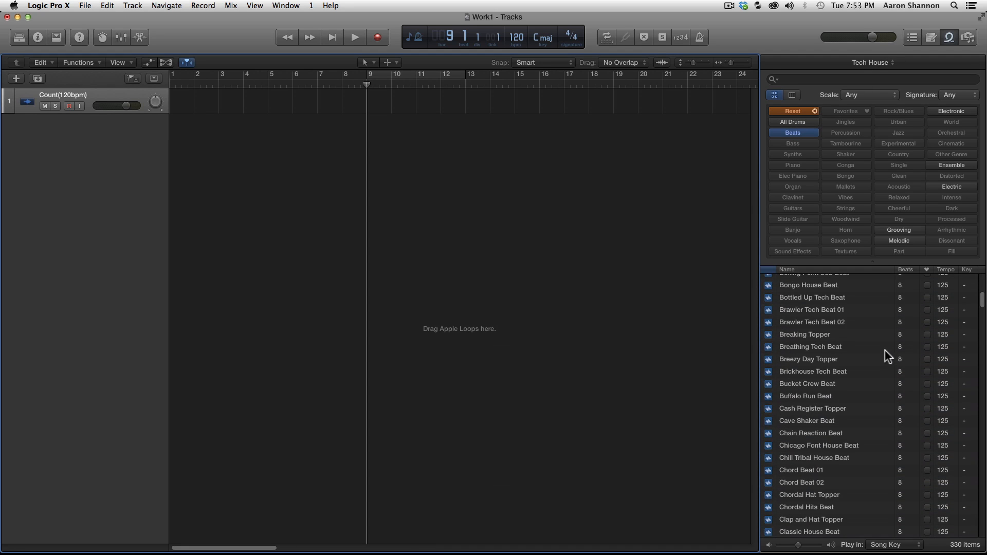
{"action": "left_click_drag", "start_coordinate": [800, 468], "coordinate": [381, 101]}
{"action": "left_click", "coordinate": [580, 192]}
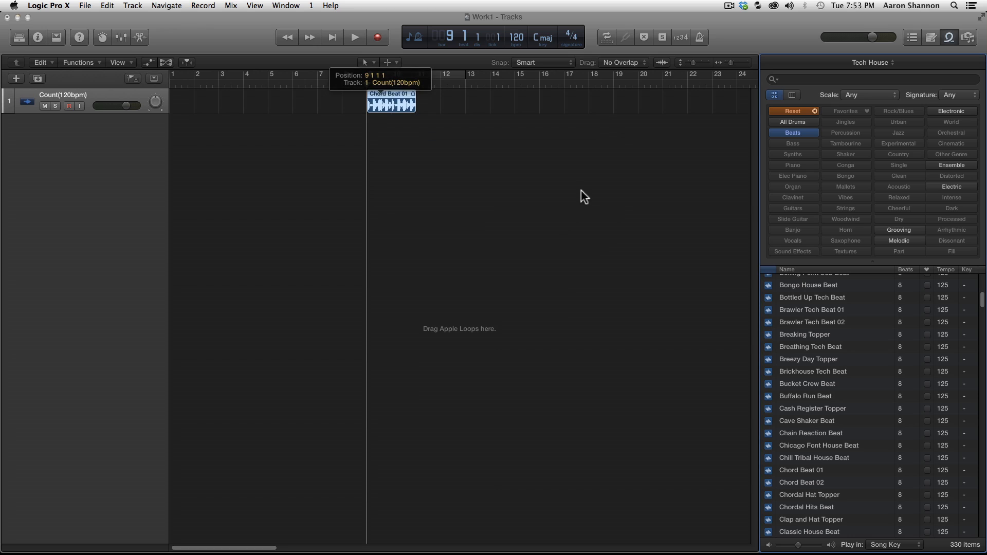
Step: Listen to the Chord Beat 01 loop and lower the Count(120bpm) track's volume
{"action": "key", "text": "space"}
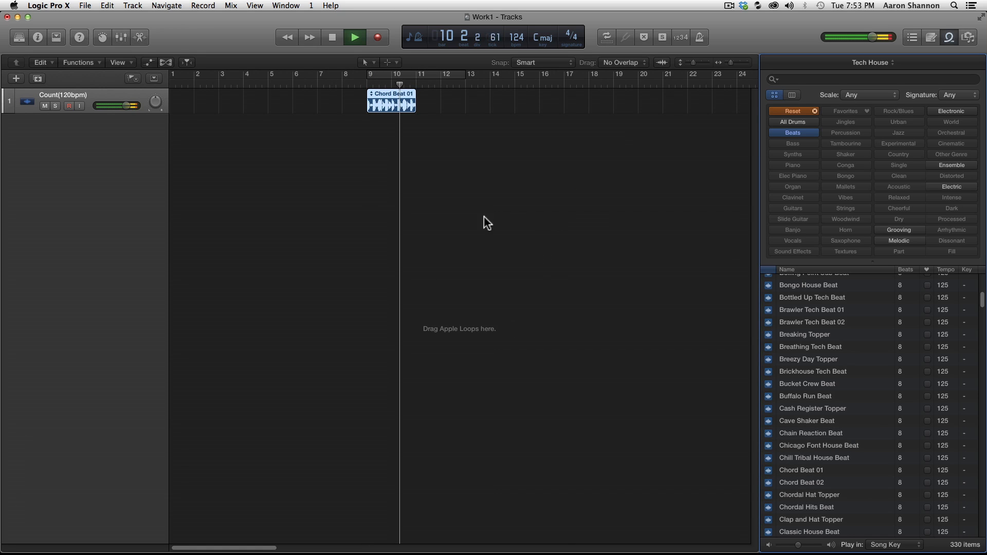
{"action": "key", "text": "space"}
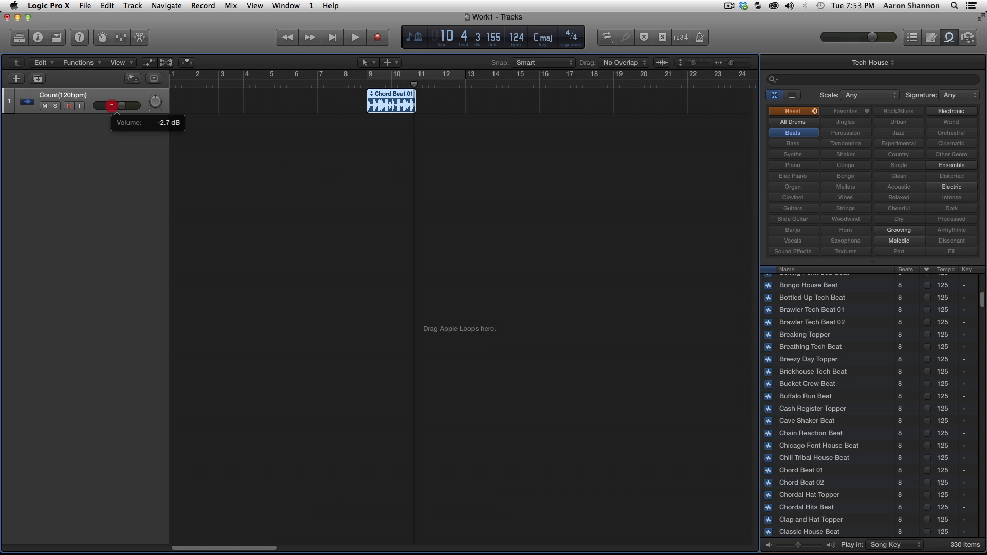
{"action": "key", "text": "space"}
{"action": "left_click_drag", "start_coordinate": [113, 105], "coordinate": [116, 105]}
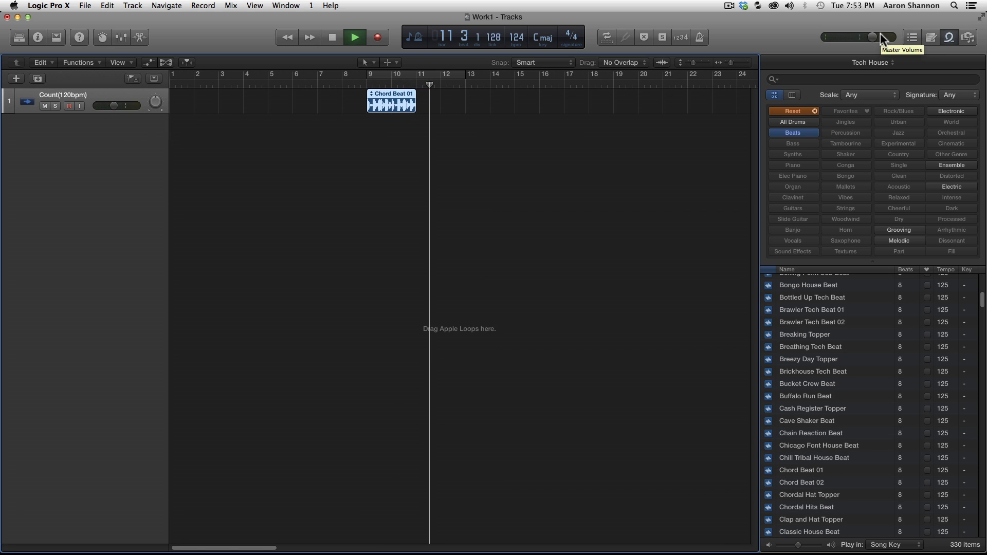
{"action": "key", "text": "space"}
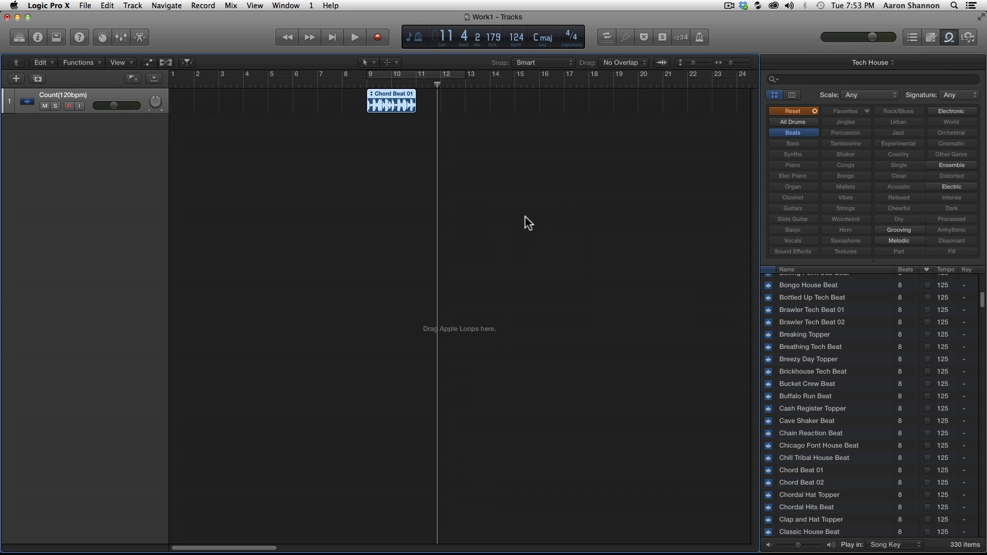
Step: Copy the Chord Beat 01 region to bars 11, 13 and 15, and play the beat from bar 9
{"action": "left_click_drag", "start_coordinate": [434, 75], "coordinate": [371, 94]}
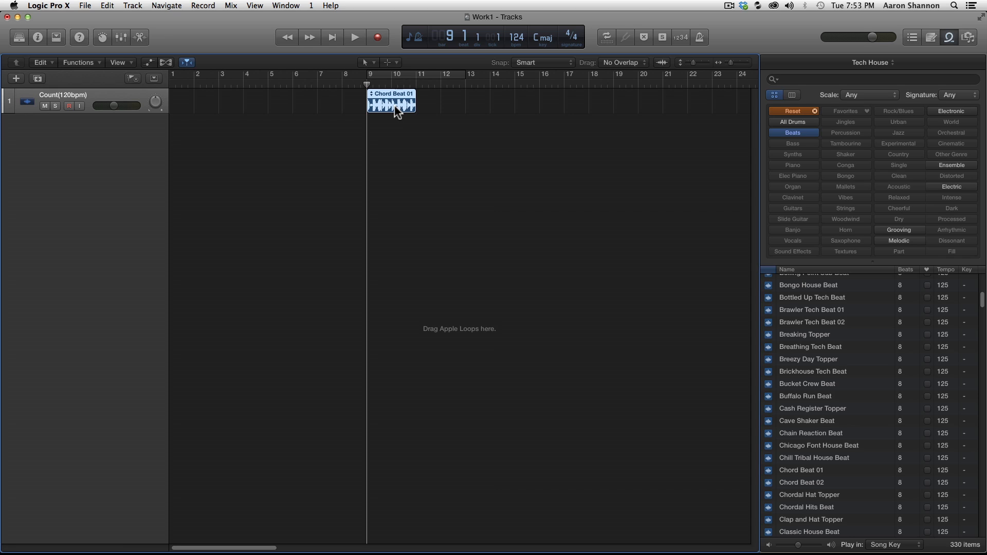
{"action": "left_click_drag", "start_coordinate": [388, 103], "coordinate": [535, 106]}
{"action": "key", "text": "space"}
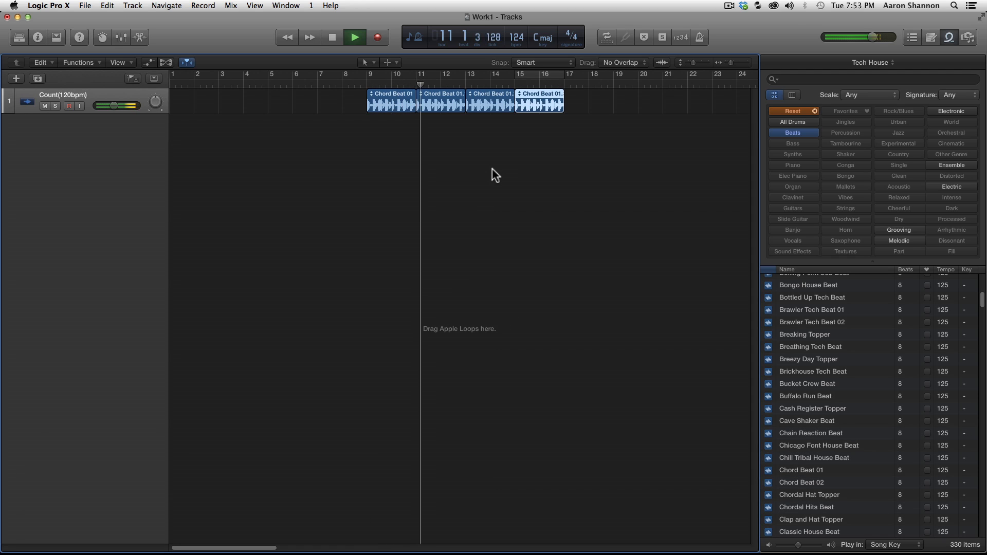
{"action": "key", "text": "space"}
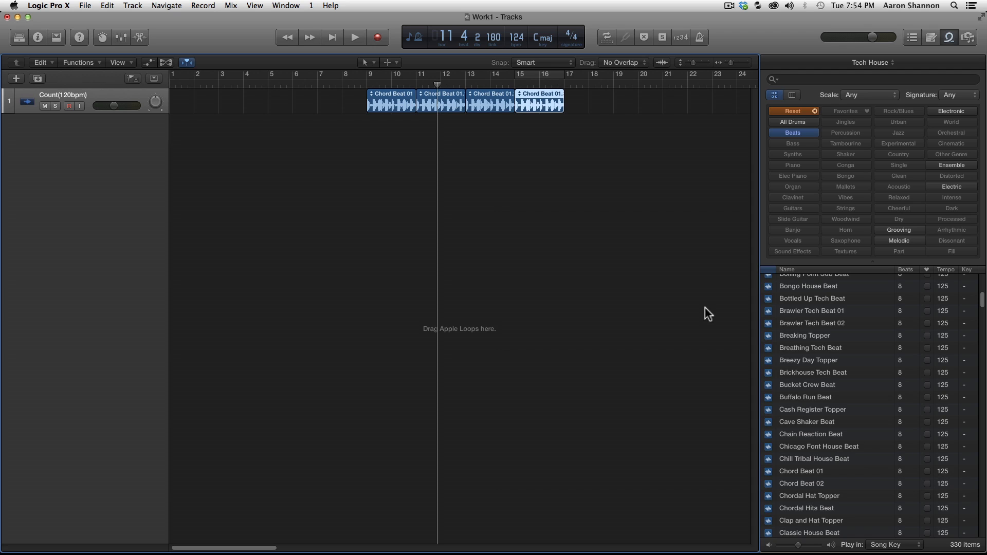
Step: Set the project tempo to 128 bpm and listen to the beat from bar 9
{"action": "double_click", "coordinate": [516, 37]}
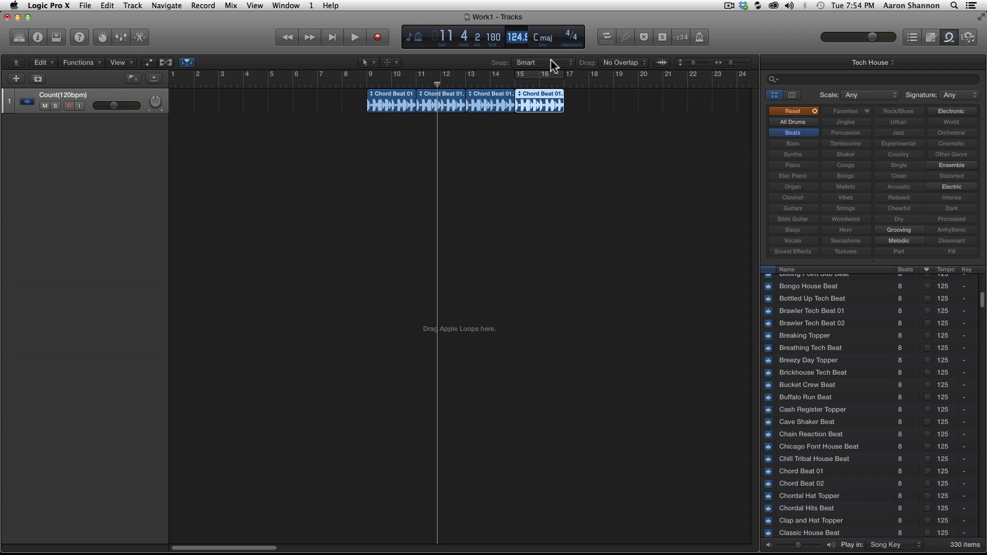
{"action": "type", "text": "128"}
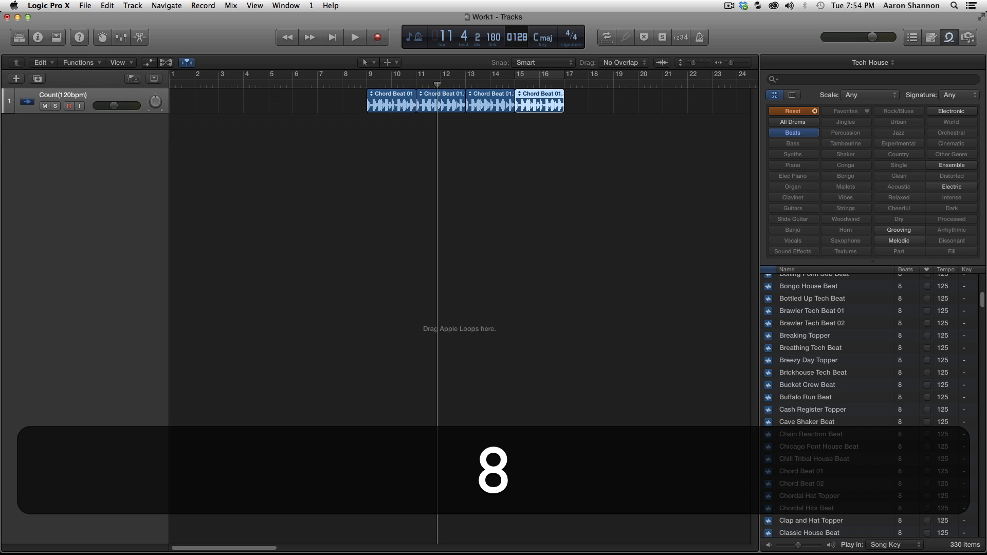
{"action": "key", "text": "Return"}
{"action": "left_click", "coordinate": [367, 82]}
{"action": "key", "text": "space"}
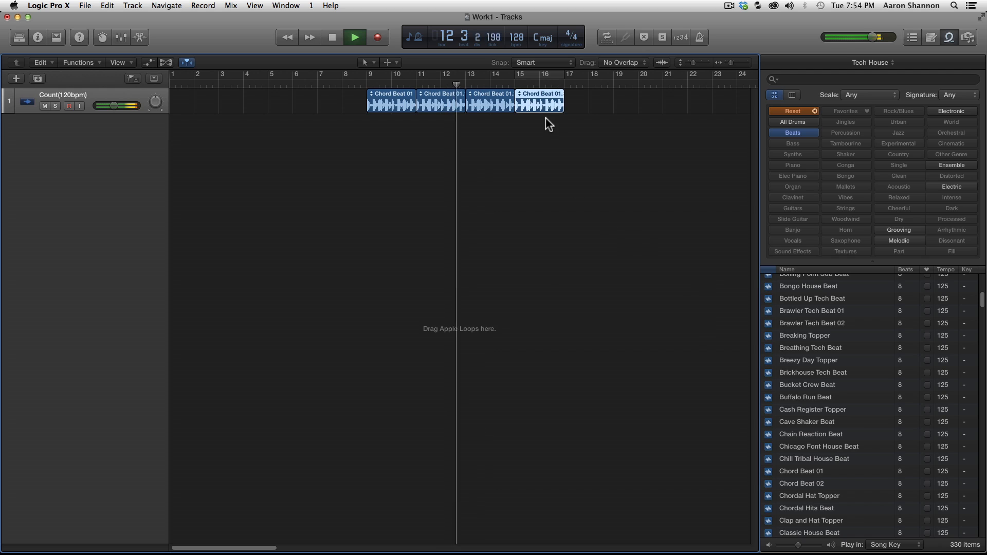
{"action": "key", "text": "space"}
Step: Turn on cycling, extend the cycle range back to bar 9 to cover all four beat regions, and start playback
{"action": "left_click", "coordinate": [606, 37]}
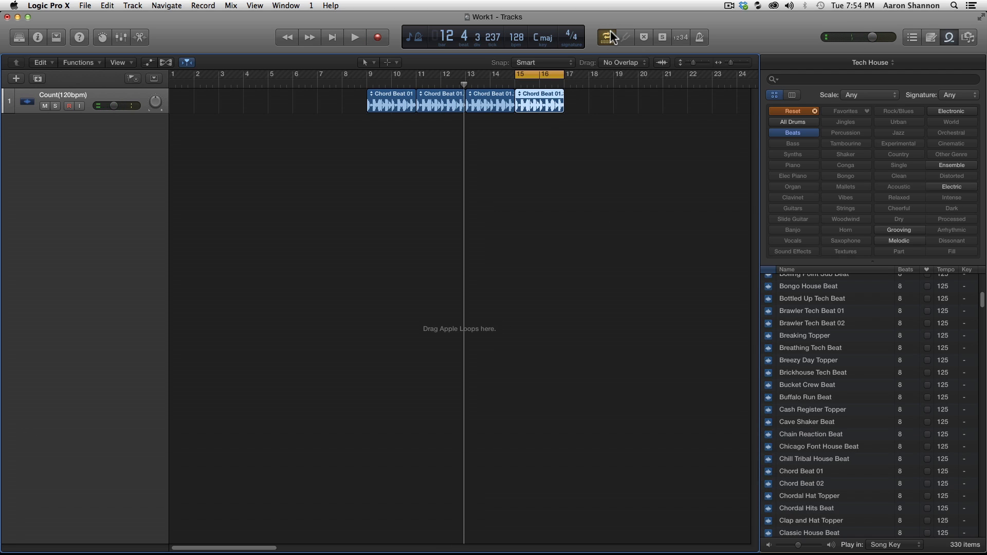
{"action": "left_click_drag", "start_coordinate": [519, 76], "coordinate": [368, 76]}
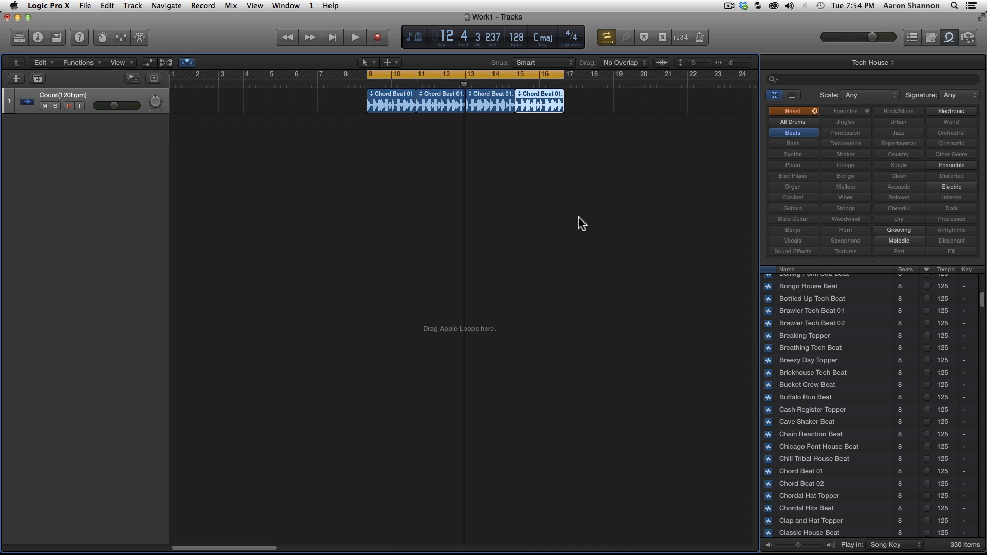
{"action": "key", "text": "space"}
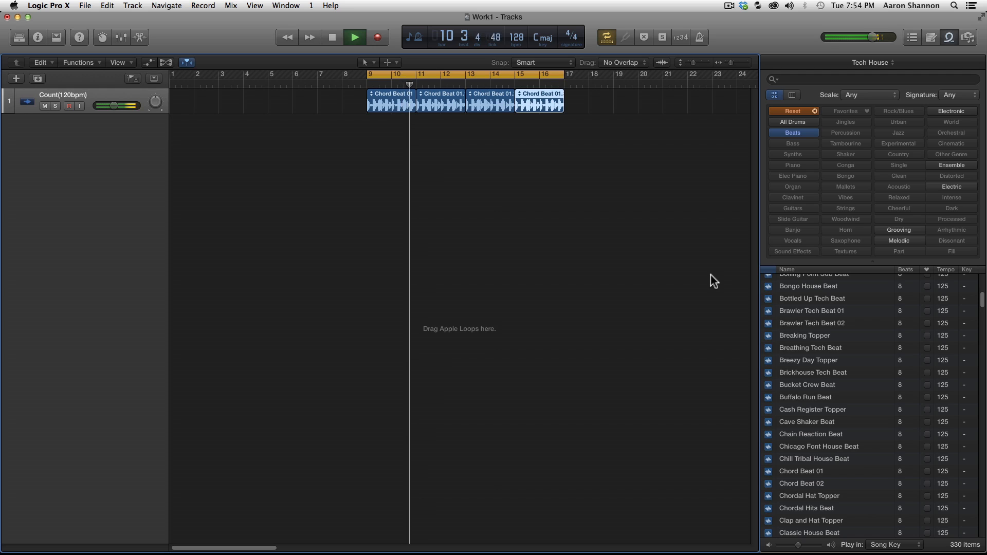
Step: Filter the loops to Bass instead of Beats and preview Drum Machine Bass, Deep Delay Bass, Data Entry Bass and Earplug Sub Bass
{"action": "left_click", "coordinate": [795, 132]}
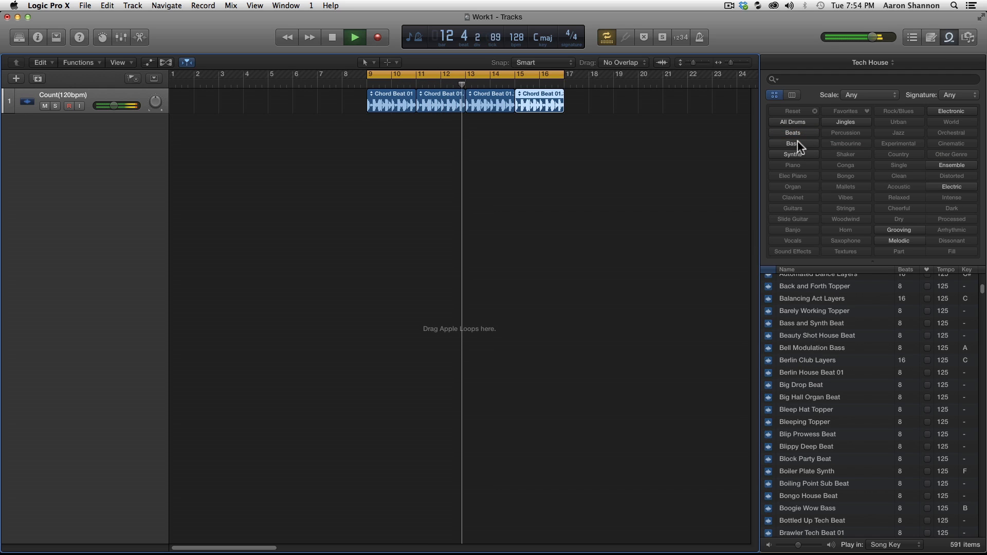
{"action": "left_click", "coordinate": [797, 142]}
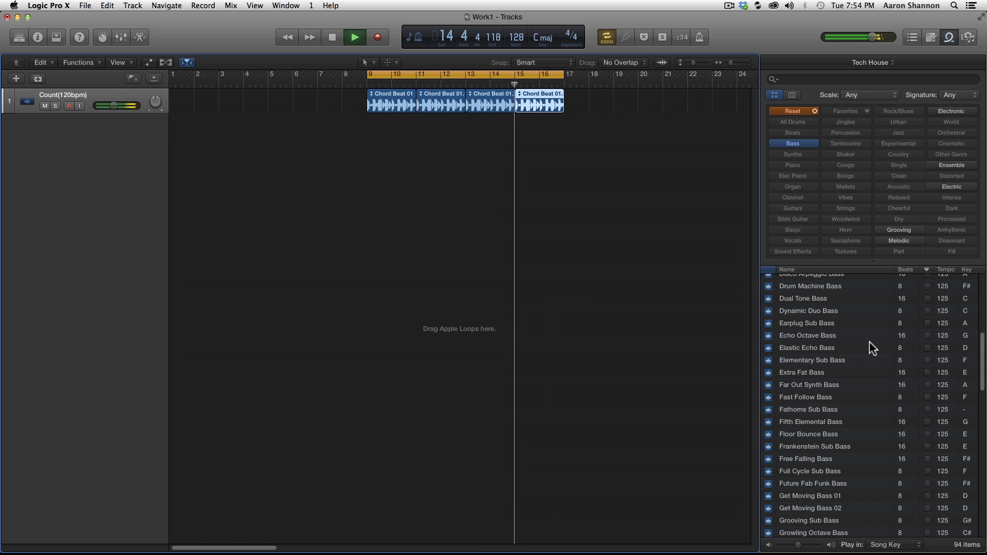
{"action": "scroll", "coordinate": [871, 341], "scroll_direction": "up", "scroll_amount": 3}
{"action": "left_click", "coordinate": [816, 322]}
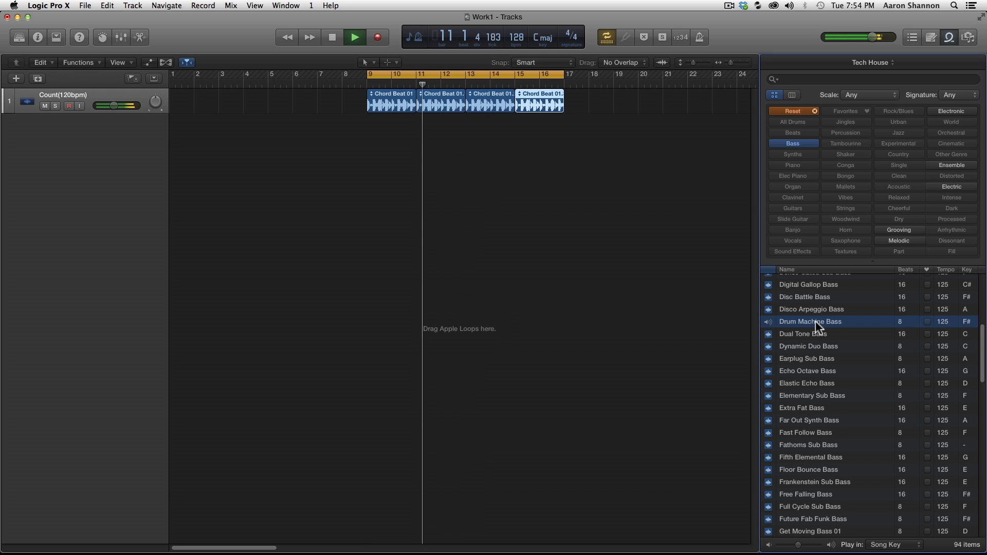
{"action": "scroll", "coordinate": [841, 358], "scroll_direction": "up", "scroll_amount": 3}
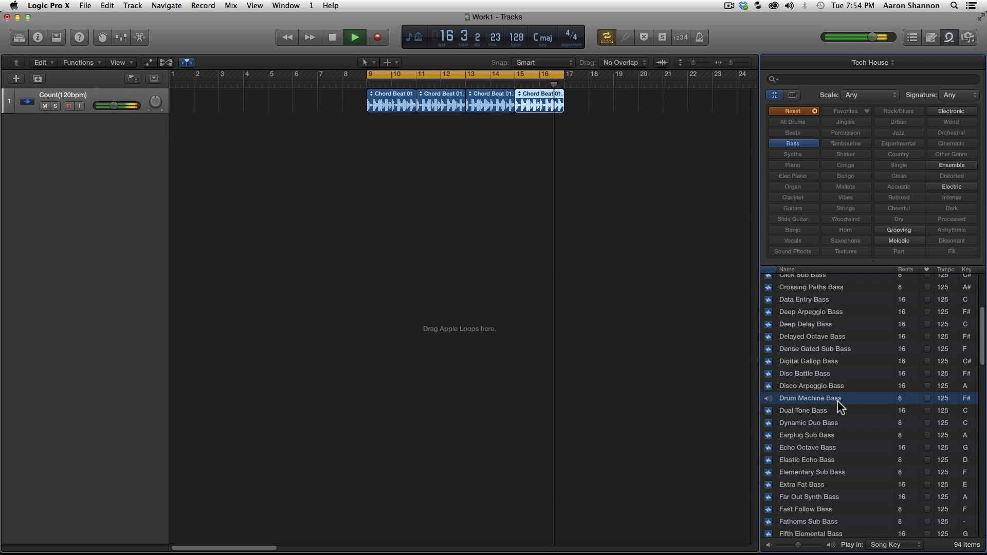
{"action": "left_click", "coordinate": [804, 323]}
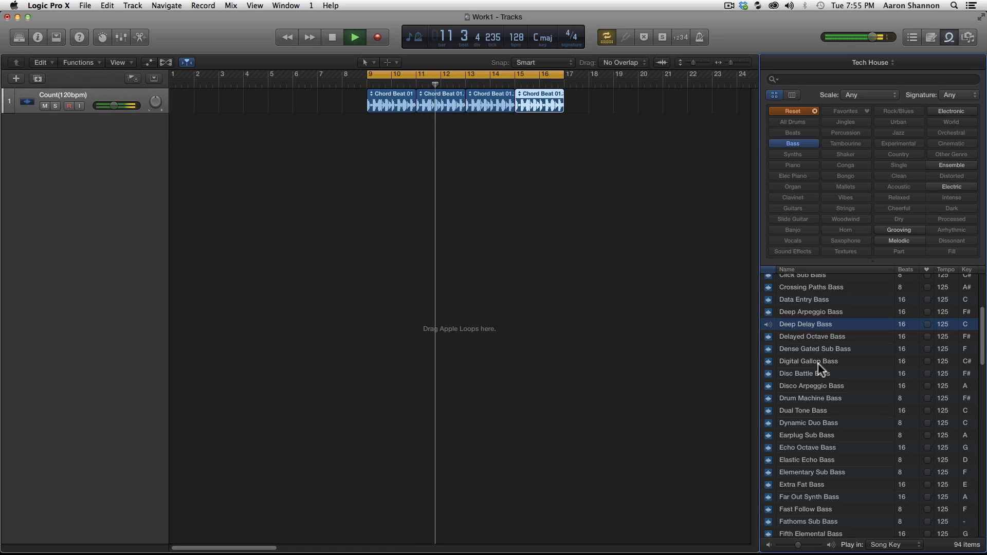
{"action": "left_click", "coordinate": [809, 298]}
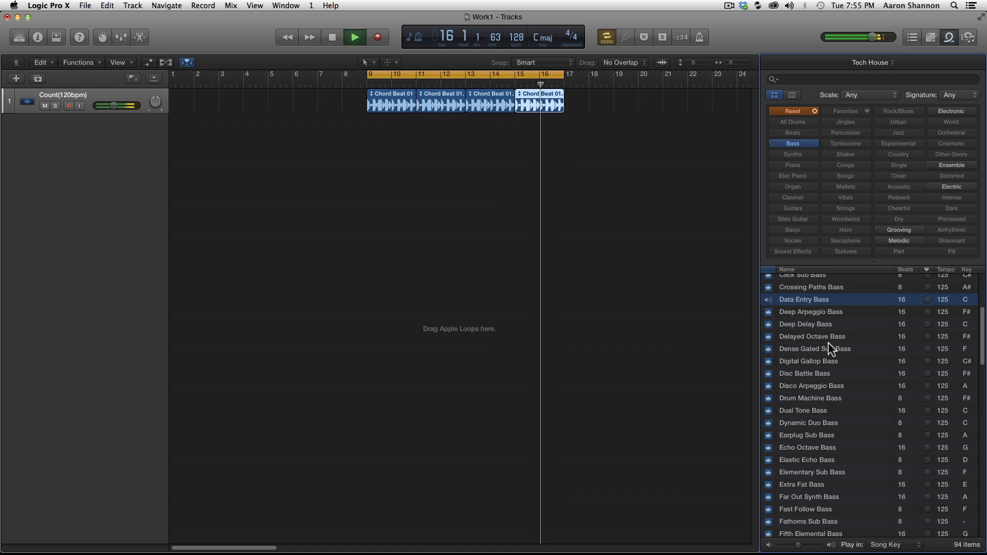
{"action": "left_click", "coordinate": [807, 434]}
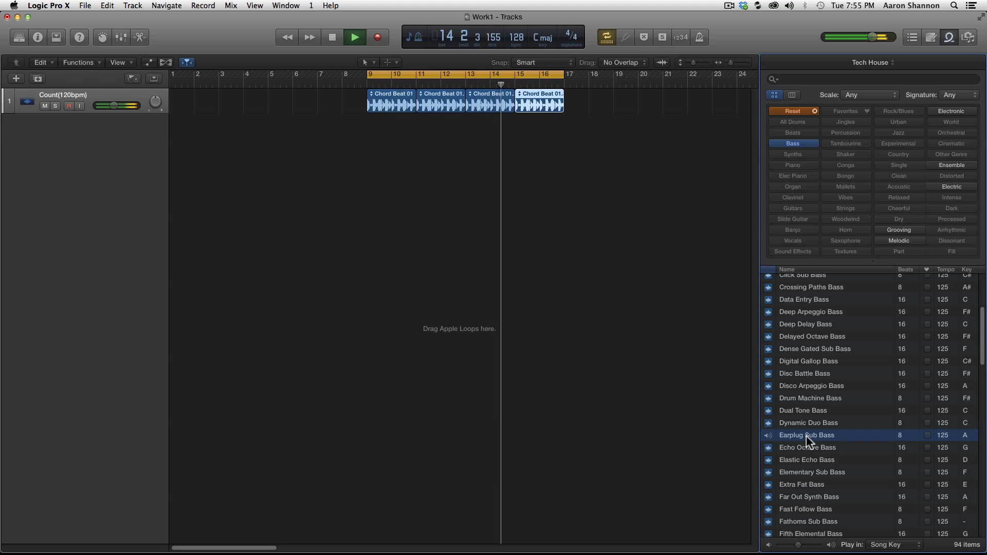
Step: Place Earplug Sub Bass on a new track at bar 9 and copy it to bars 11, 13 and 15
{"action": "left_click_drag", "start_coordinate": [810, 434], "coordinate": [376, 124]}
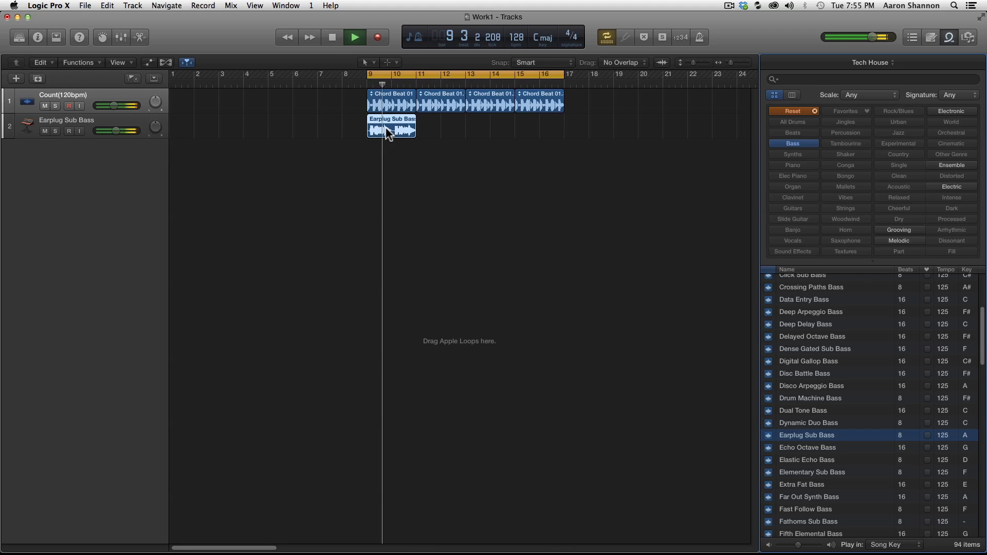
{"action": "left_click_drag", "start_coordinate": [386, 127], "coordinate": [537, 132]}
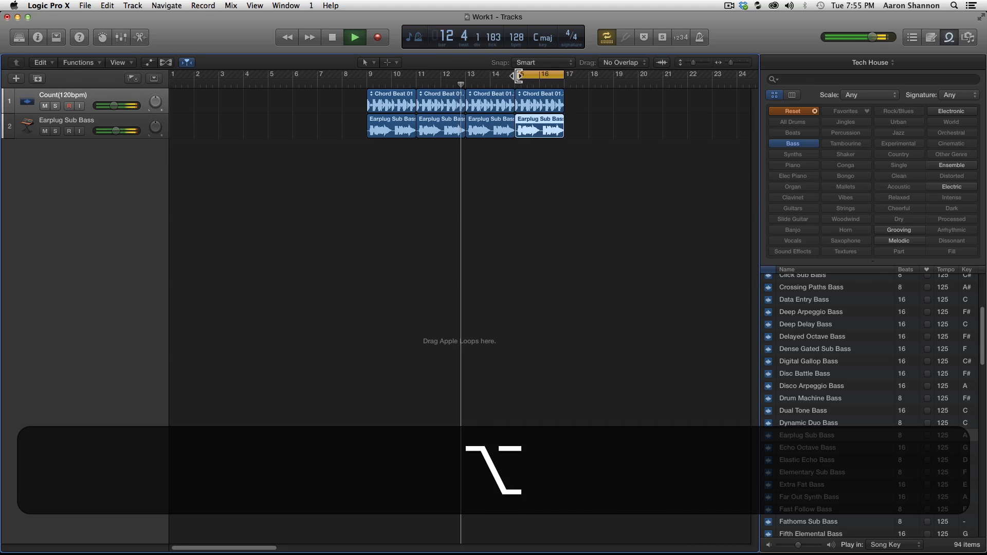
Step: Extend the cycle range back to bar 9 and lower the Earplug Sub Bass track's volume
{"action": "left_click_drag", "start_coordinate": [517, 76], "coordinate": [368, 76]}
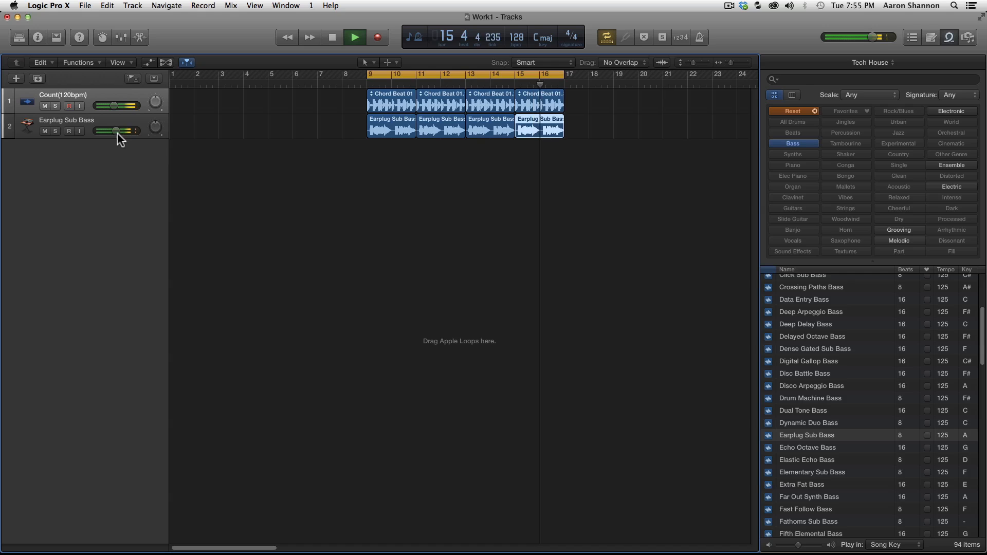
{"action": "left_click_drag", "start_coordinate": [115, 131], "coordinate": [101, 133]}
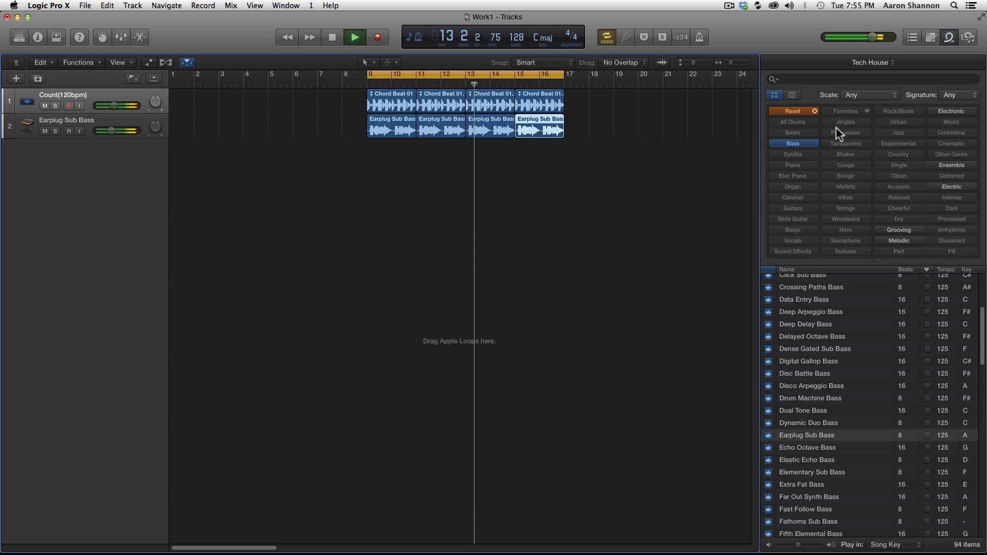
Step: Filter the loops to Beats instead of Bass and preview Breezy Day Topper, Cash Register Topper and Clap and Hat Topper
{"action": "left_click", "coordinate": [798, 141]}
{"action": "left_click", "coordinate": [801, 134]}
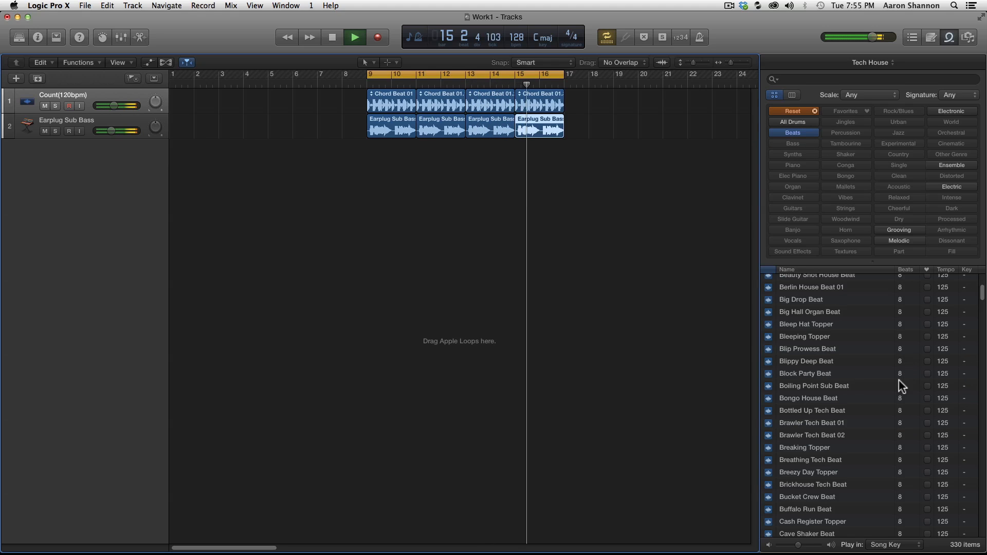
{"action": "scroll", "coordinate": [917, 381], "scroll_direction": "down", "scroll_amount": 1}
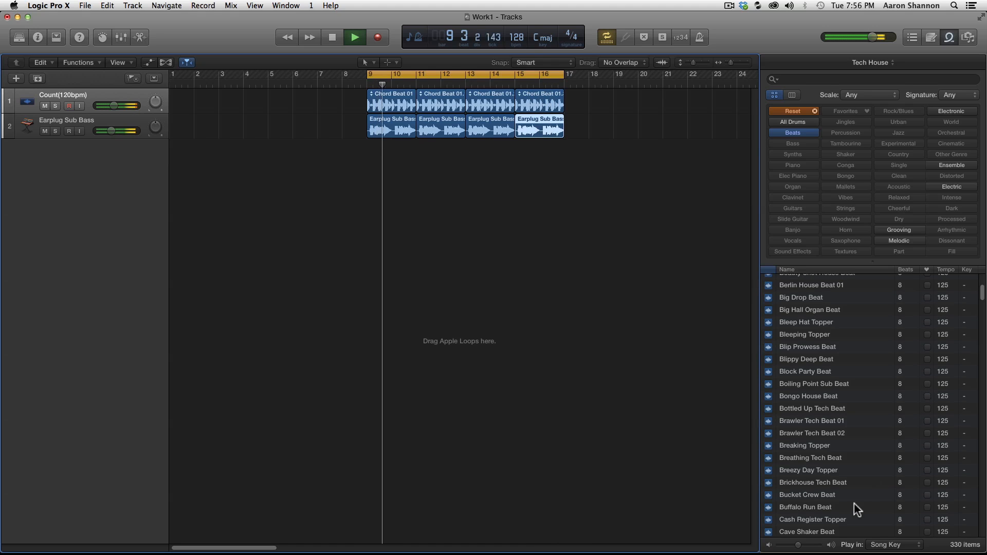
{"action": "left_click", "coordinate": [816, 470]}
{"action": "scroll", "coordinate": [897, 453], "scroll_direction": "down", "scroll_amount": 3}
{"action": "scroll", "coordinate": [896, 453], "scroll_direction": "down", "scroll_amount": 2}
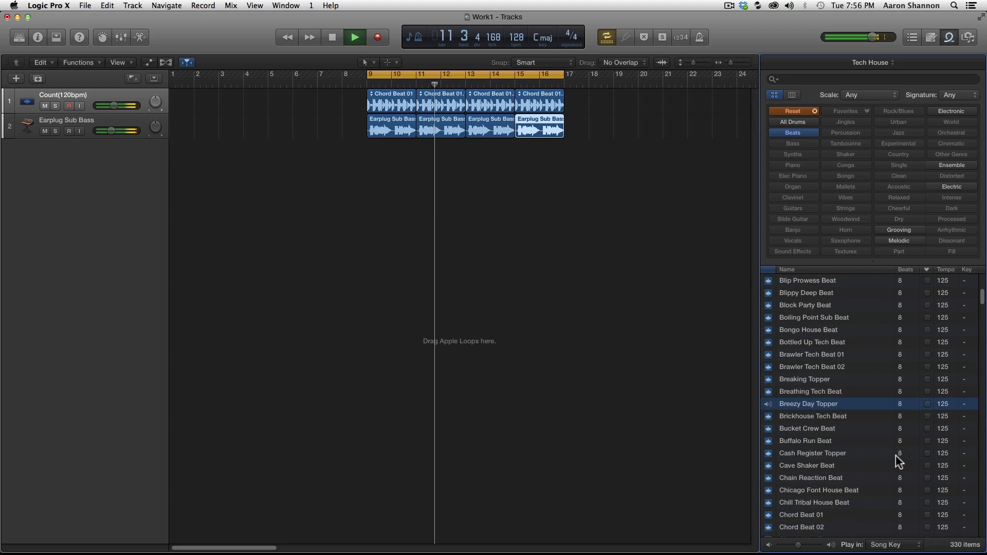
{"action": "scroll", "coordinate": [899, 465], "scroll_direction": "down", "scroll_amount": 1}
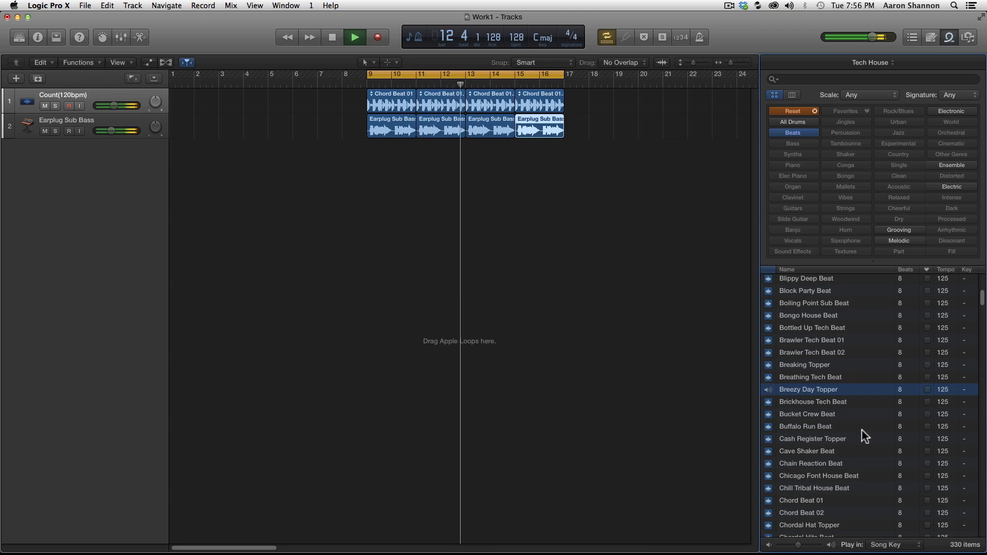
{"action": "left_click", "coordinate": [816, 439]}
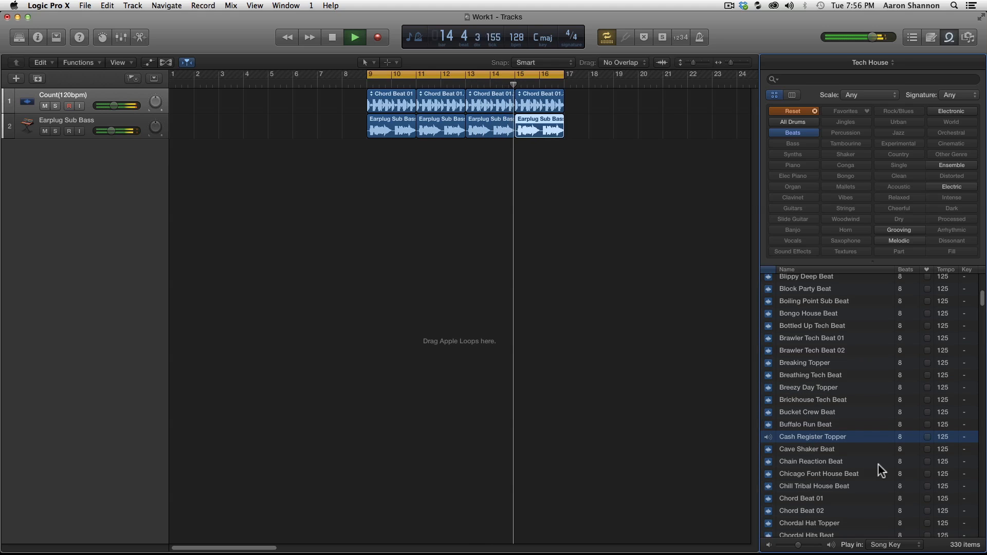
{"action": "scroll", "coordinate": [878, 464], "scroll_direction": "down", "scroll_amount": 1}
{"action": "scroll", "coordinate": [878, 464], "scroll_direction": "down", "scroll_amount": 6}
{"action": "scroll", "coordinate": [878, 464], "scroll_direction": "down", "scroll_amount": 1}
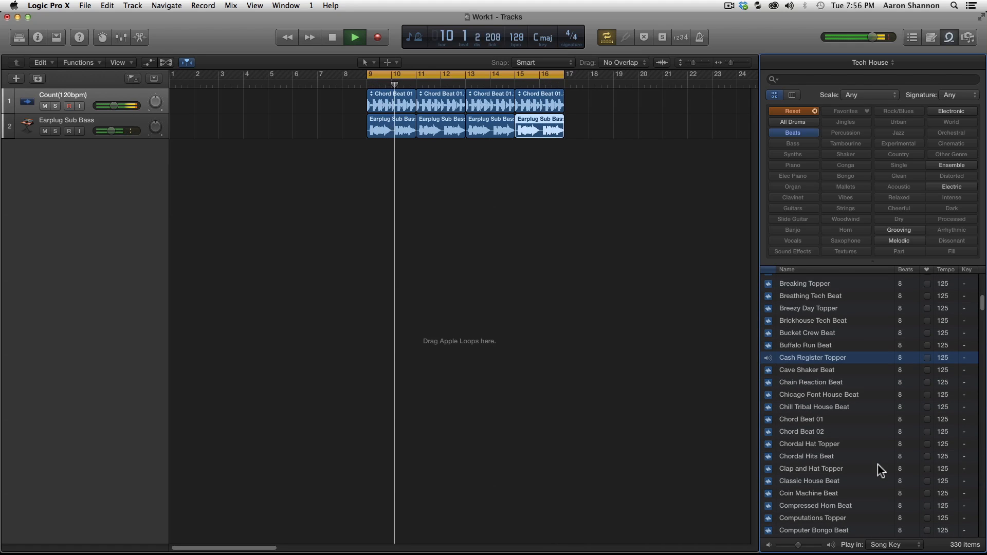
{"action": "left_click", "coordinate": [805, 469]}
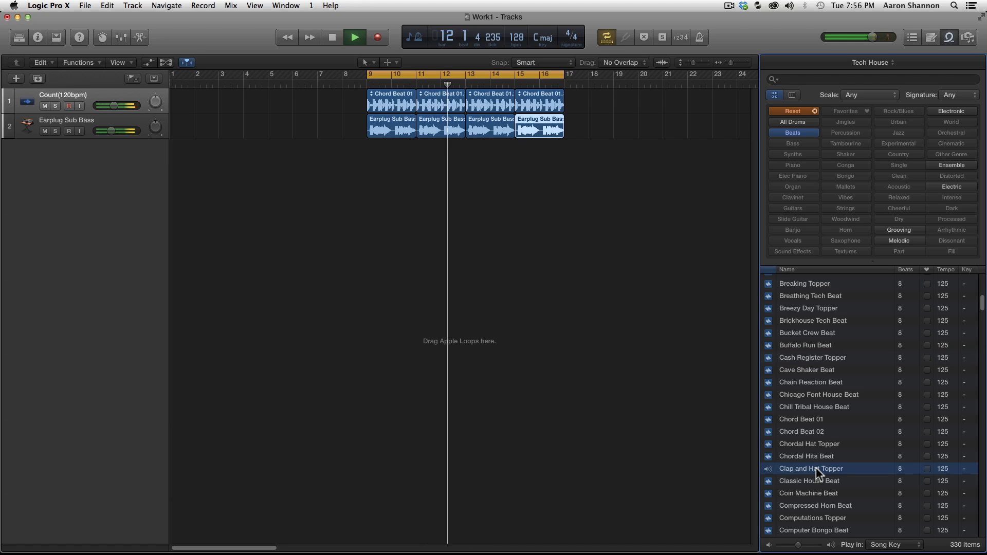
Step: Place Clap and Hat Topper on a new track at bars 15 and 13, and extend the cycle range back to bar 9
{"action": "left_click", "coordinate": [812, 468]}
{"action": "left_click_drag", "start_coordinate": [812, 469], "coordinate": [534, 155]}
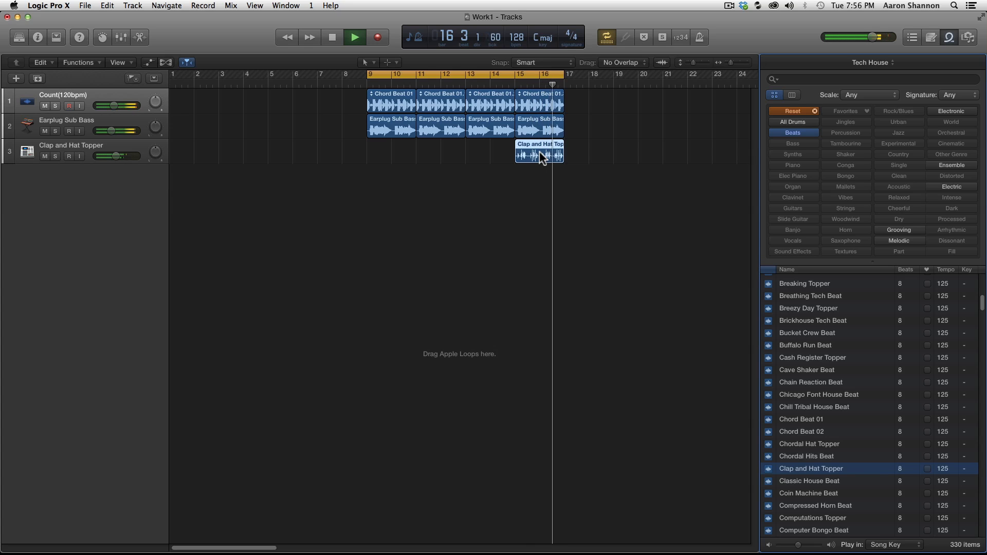
{"action": "left_click_drag", "start_coordinate": [539, 151], "coordinate": [489, 154]}
{"action": "left_click_drag", "start_coordinate": [514, 74], "coordinate": [564, 74]}
{"action": "left_click_drag", "start_coordinate": [470, 75], "coordinate": [369, 74]}
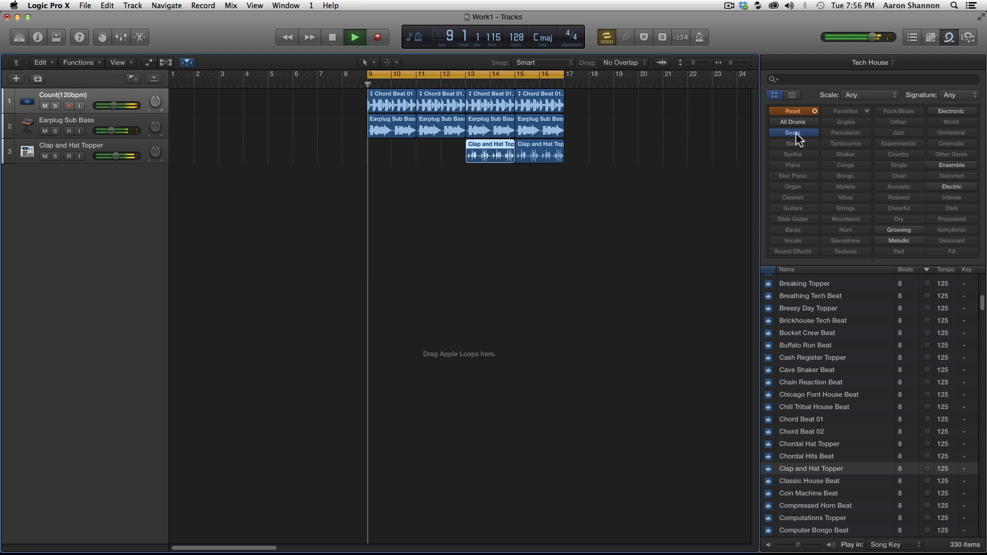
Step: Switch the loop collection to Deep House, filter it to Synths, and preview Multiverse Chord Layers at a slightly lower preview volume
{"action": "left_click", "coordinate": [890, 62]}
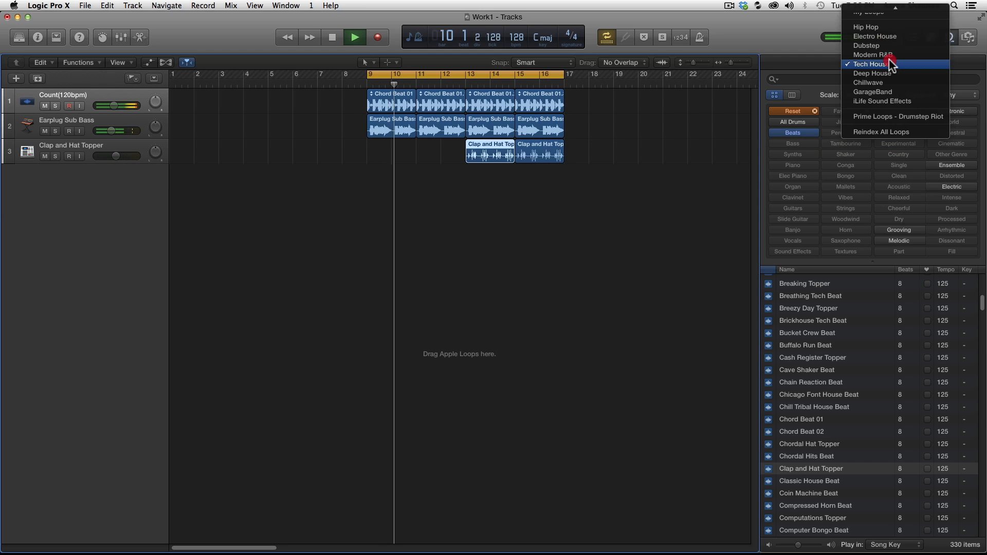
{"action": "left_click", "coordinate": [880, 73]}
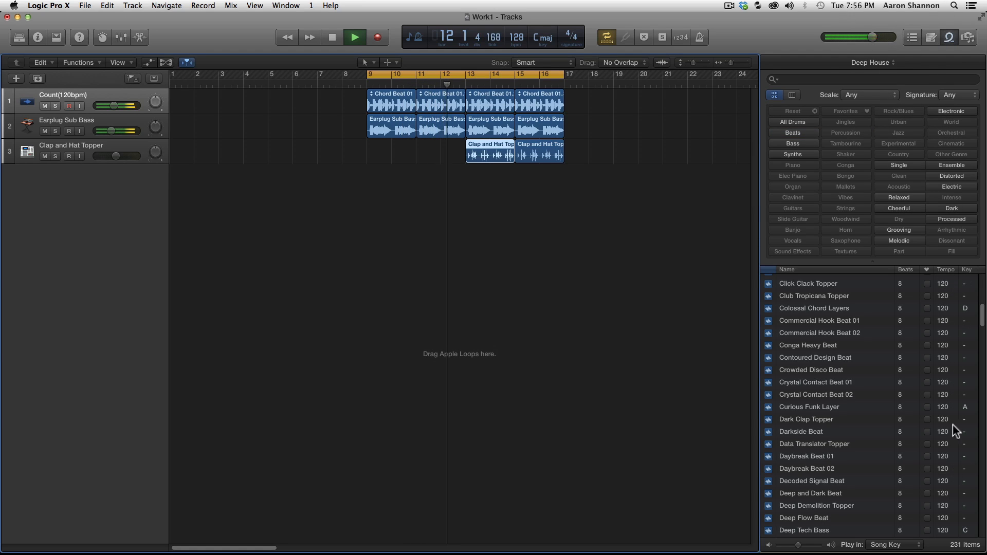
{"action": "left_click", "coordinate": [799, 153]}
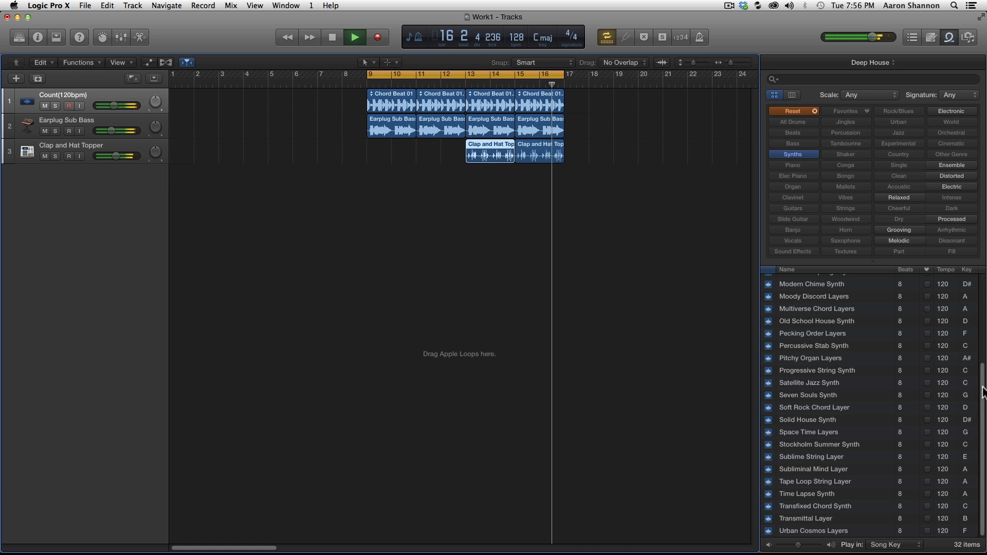
{"action": "left_click", "coordinate": [828, 309]}
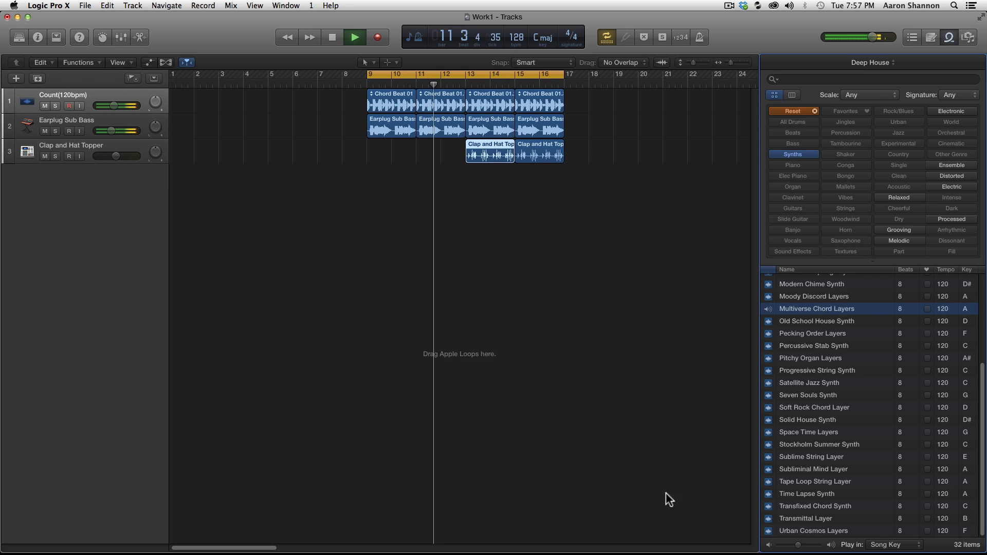
{"action": "left_click_drag", "start_coordinate": [797, 544], "coordinate": [794, 545]}
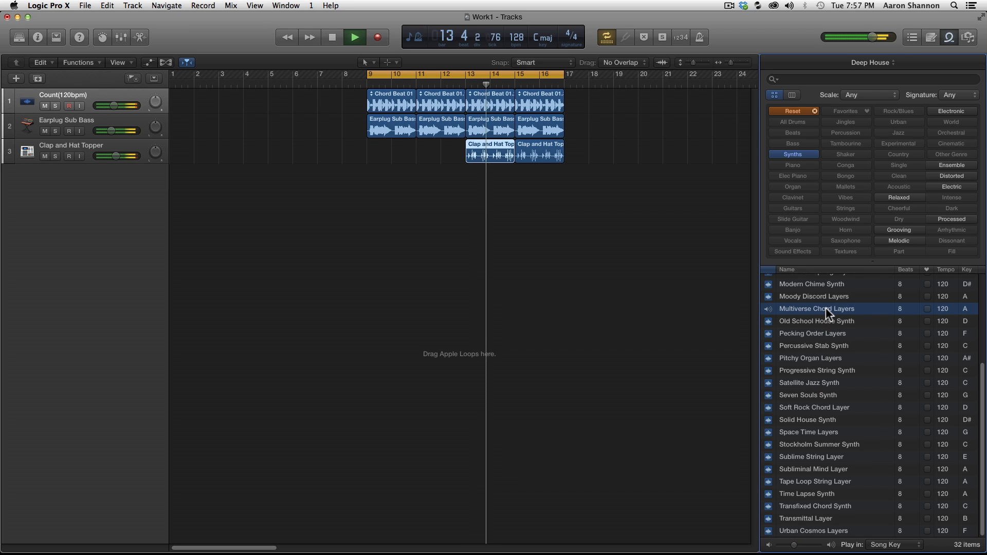
Step: Place Multiverse Chord Layers on a new track at bars 9, 11, 13 and 15, and extend the cycle range back to bar 9
{"action": "left_click_drag", "start_coordinate": [828, 307], "coordinate": [388, 184]}
{"action": "key", "text": "alt"}
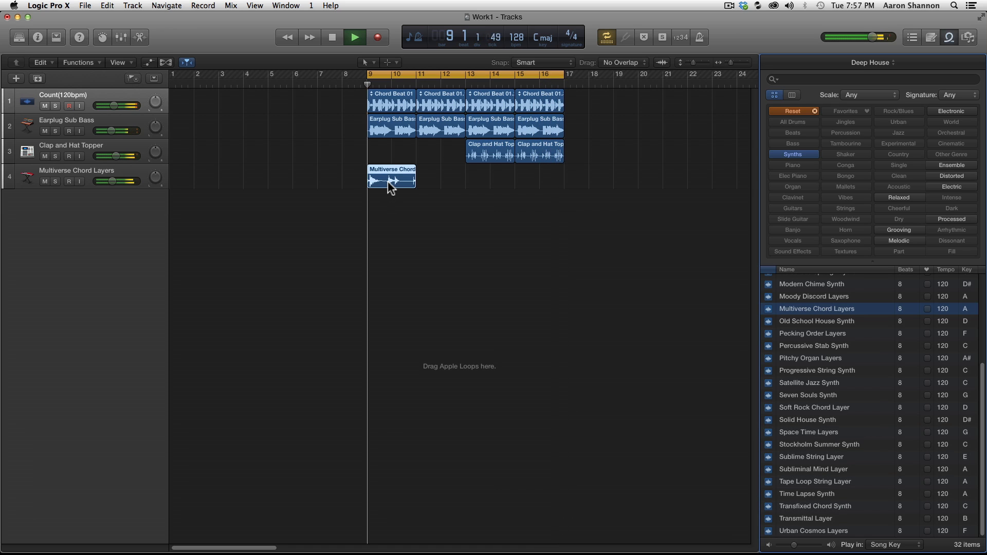
{"action": "key", "text": "alt"}
{"action": "left_click_drag", "start_coordinate": [396, 183], "coordinate": [535, 185]}
{"action": "left_click_drag", "start_coordinate": [515, 75], "coordinate": [368, 76]}
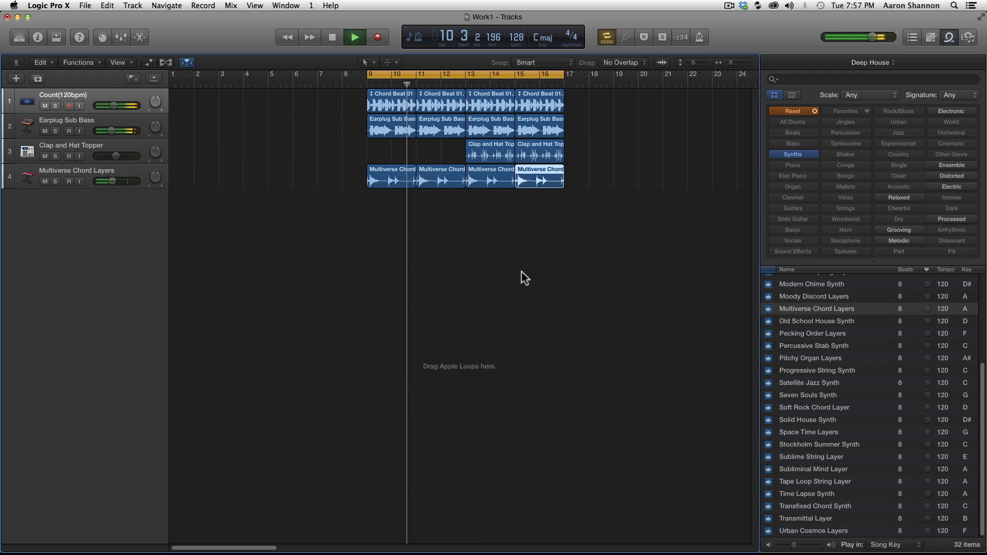
{"action": "left_click", "coordinate": [516, 238]}
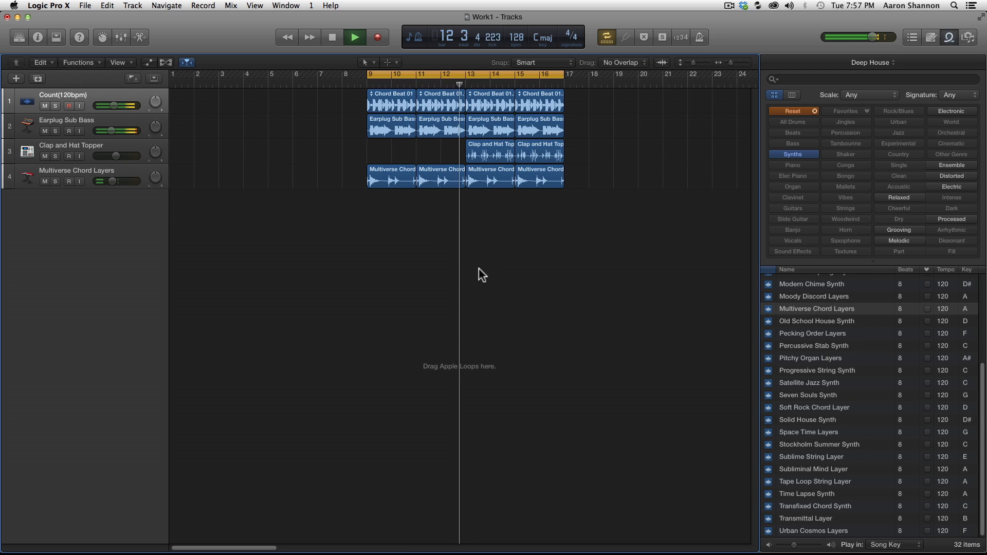
Step: Stop playback, split the first Multiverse Chord Layers region at bar 10, and replace its second half with a copy of the first half
{"action": "left_click", "coordinate": [397, 175]}
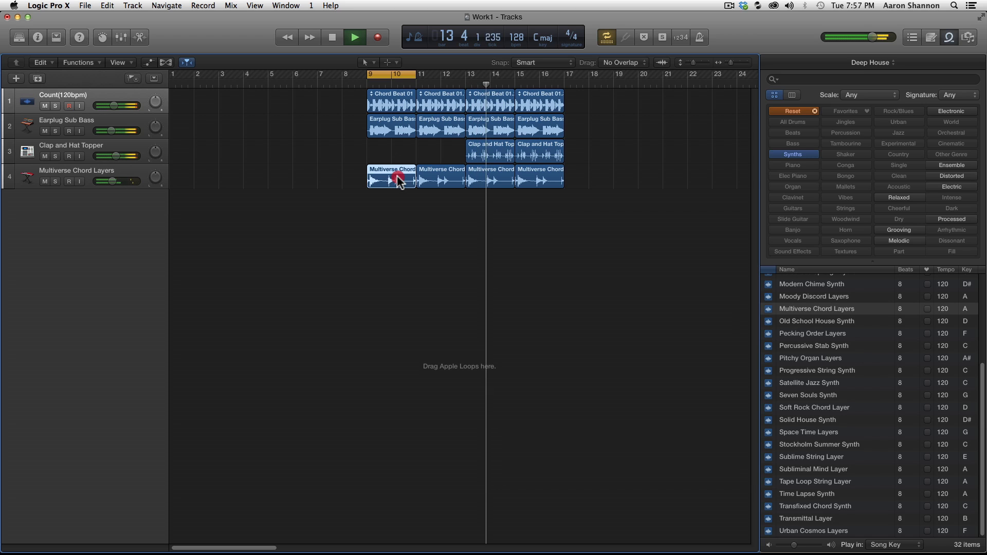
{"action": "key", "text": "space"}
{"action": "left_click", "coordinate": [390, 81]}
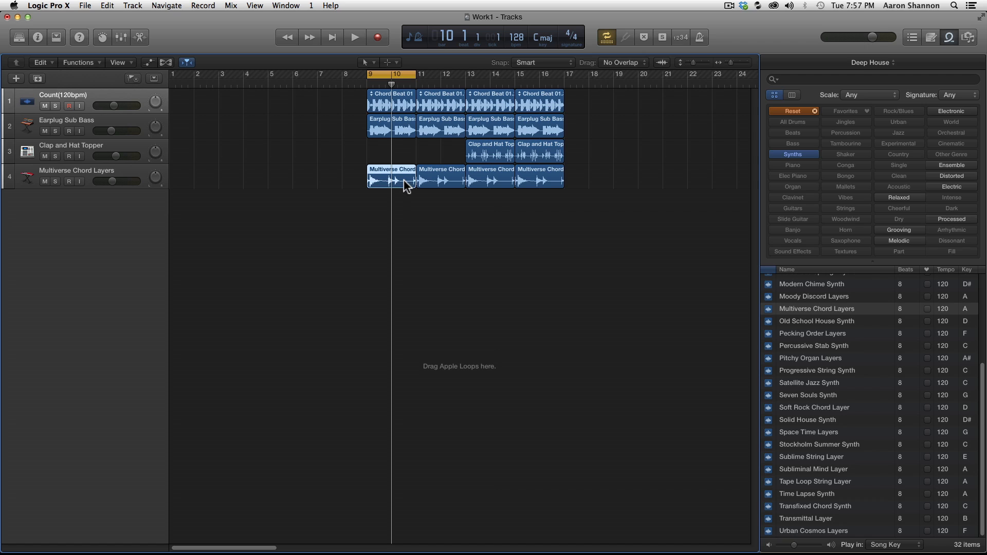
{"action": "key", "text": "cmd+t"}
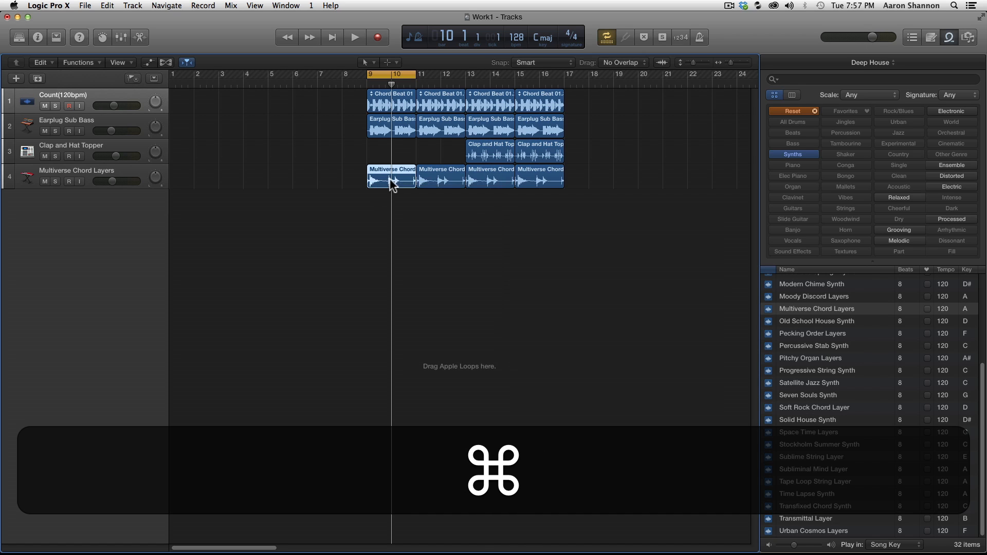
{"action": "key", "text": "super+t"}
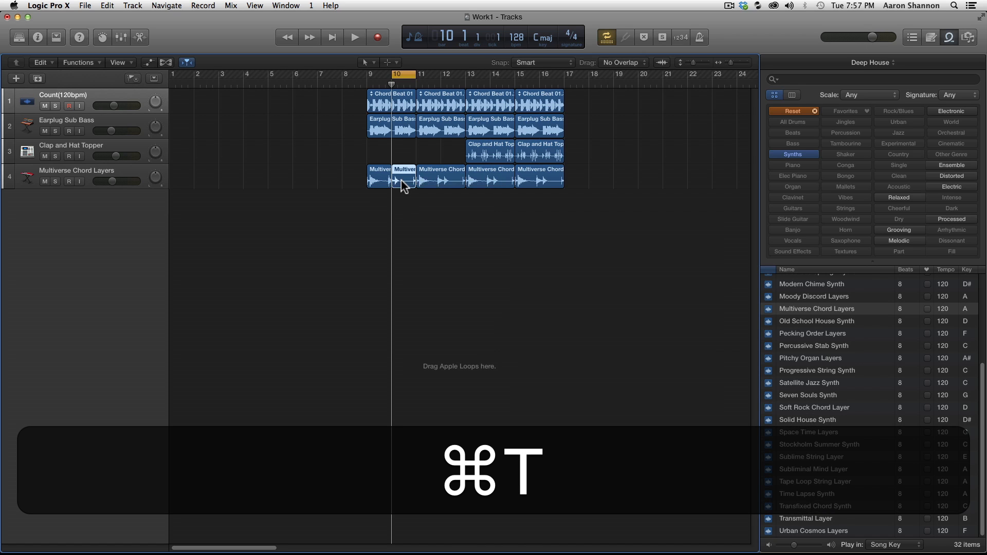
{"action": "key", "text": "BackSpace"}
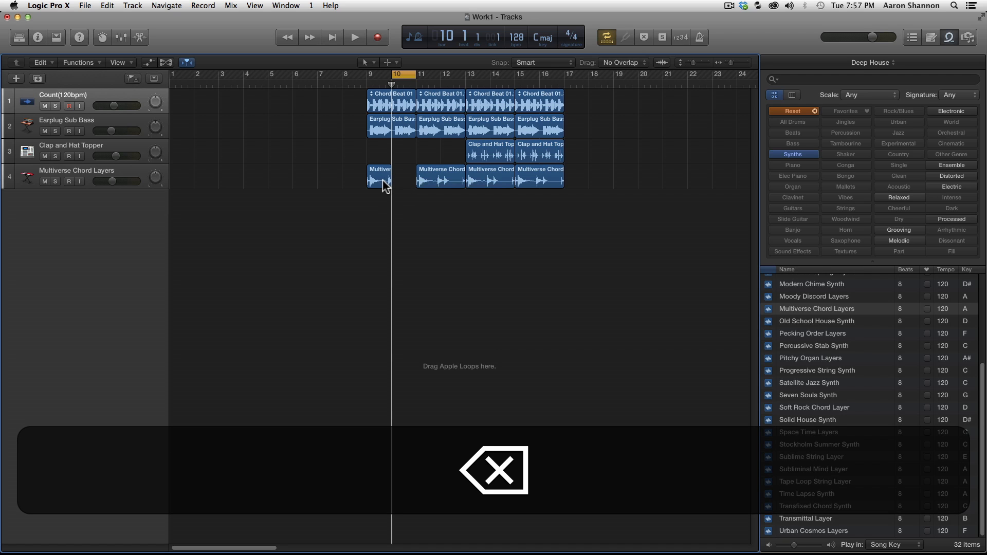
{"action": "left_click_drag", "start_coordinate": [384, 186], "coordinate": [406, 182]}
Step: Cut the first half of bar 12 out of the Multiverse Chord Layers track and play the arrangement from bar 9
{"action": "left_click_drag", "start_coordinate": [390, 82], "coordinate": [367, 86]}
{"action": "left_click_drag", "start_coordinate": [459, 181], "coordinate": [442, 180]}
{"action": "key", "text": "cmd+BackSpace"}
{"action": "key", "text": "space"}
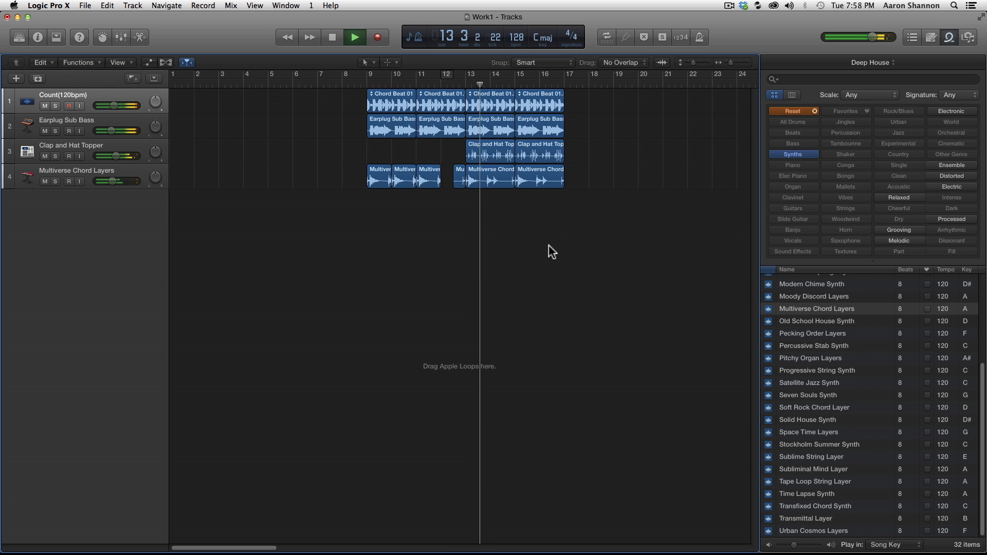
{"action": "key", "text": "space"}
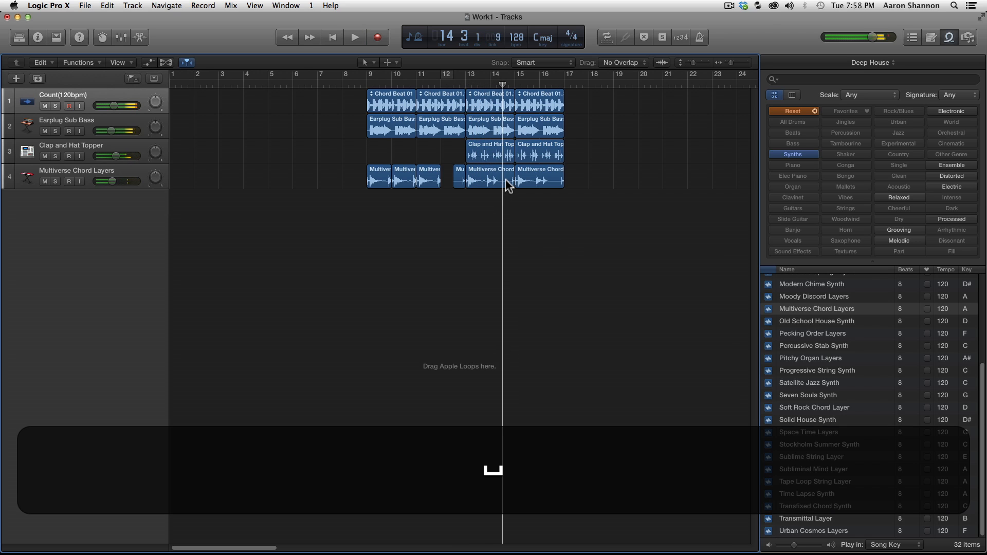
Step: Cut the first three beats of bar 14 out of the Multiverse Chord Layers track and play the result from about bar 12.5
{"action": "left_click_drag", "start_coordinate": [505, 180], "coordinate": [494, 179]}
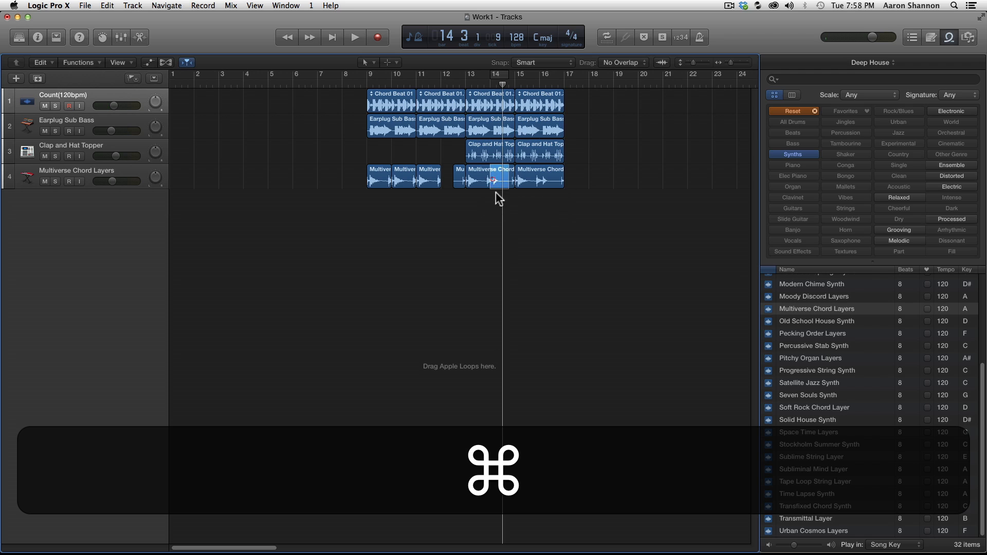
{"action": "key", "text": "cmd+BackSpace"}
{"action": "left_click", "coordinate": [454, 84]}
{"action": "key", "text": "space"}
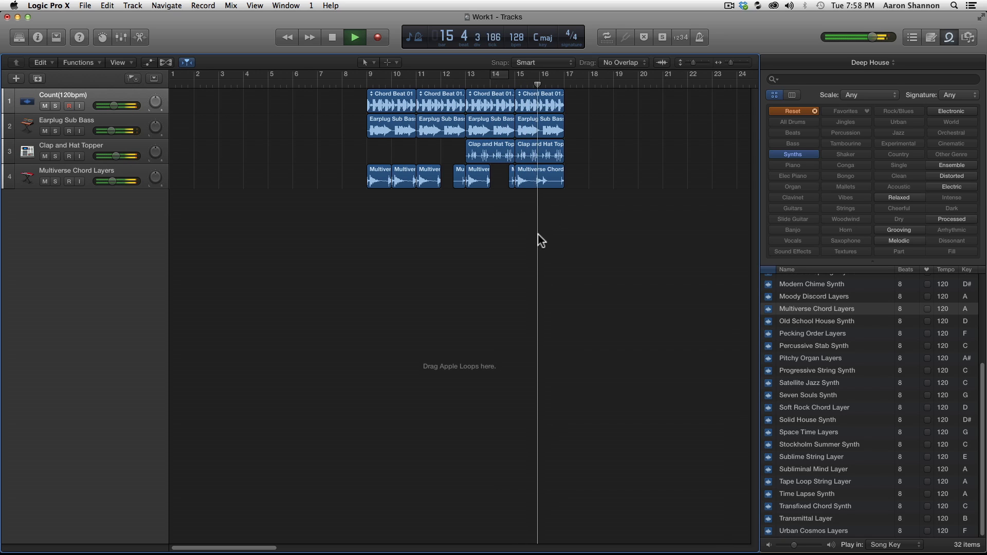
{"action": "key", "text": "space"}
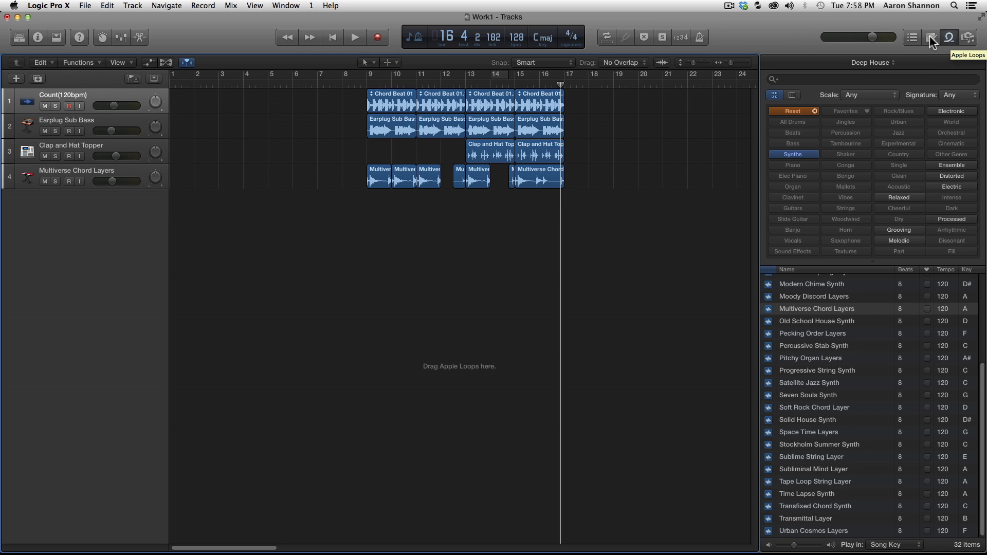
Step: Show the Note Pad instead of the loop browser and write "this is the project" in the project notes
{"action": "left_click", "coordinate": [950, 39]}
{"action": "left_click", "coordinate": [950, 38]}
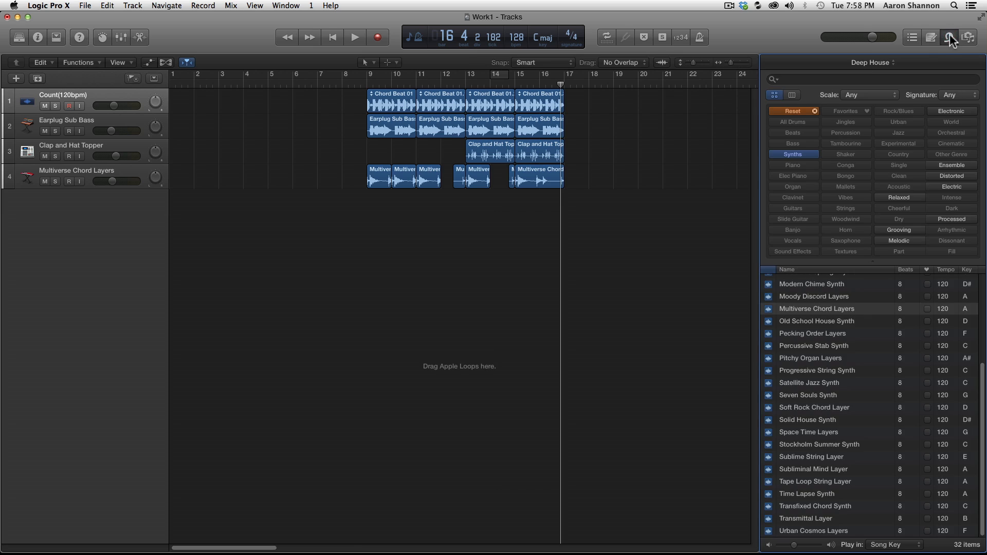
{"action": "left_click", "coordinate": [932, 37]}
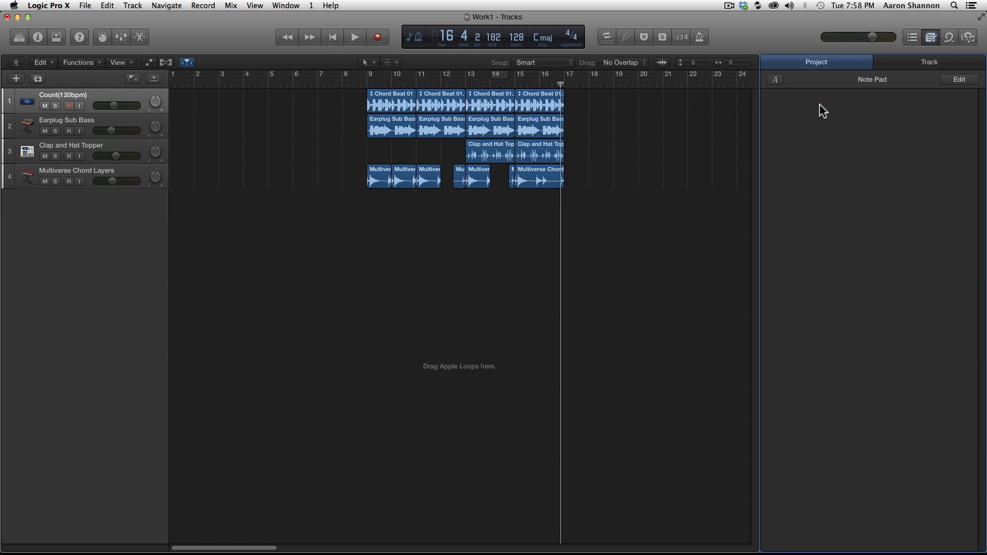
{"action": "type", "text": "thi"}
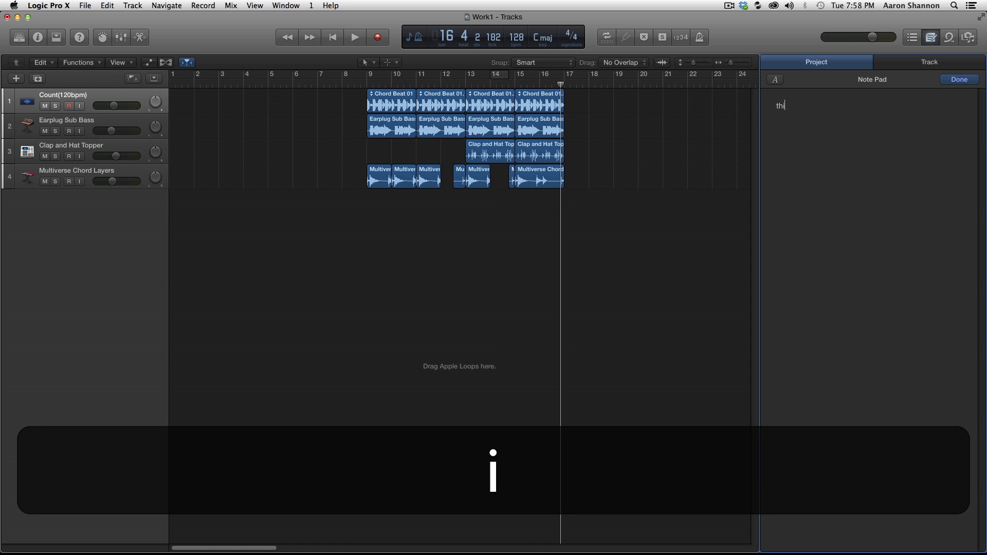
{"action": "key", "text": "BackSpace"}
{"action": "key", "text": "BackSpace"}
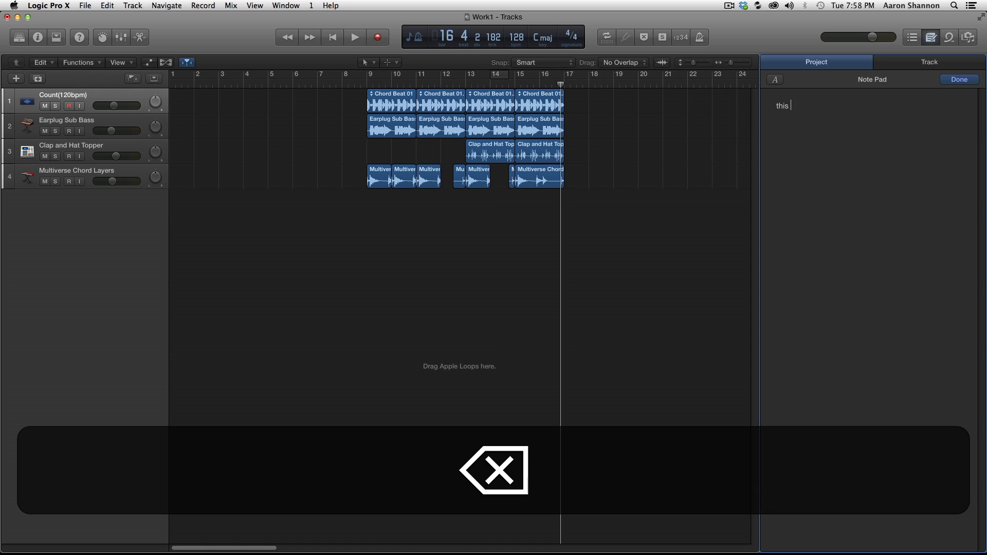
{"action": "type", "text": "is the project"}
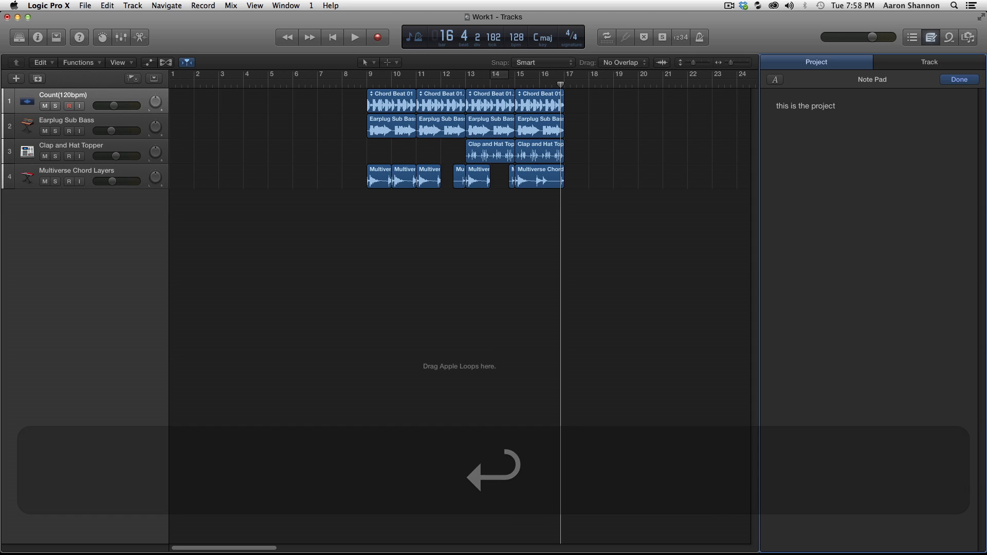
Step: Switch to the track notes and write "this is the beat" for the Count(120bpm) track
{"action": "left_click", "coordinate": [926, 63]}
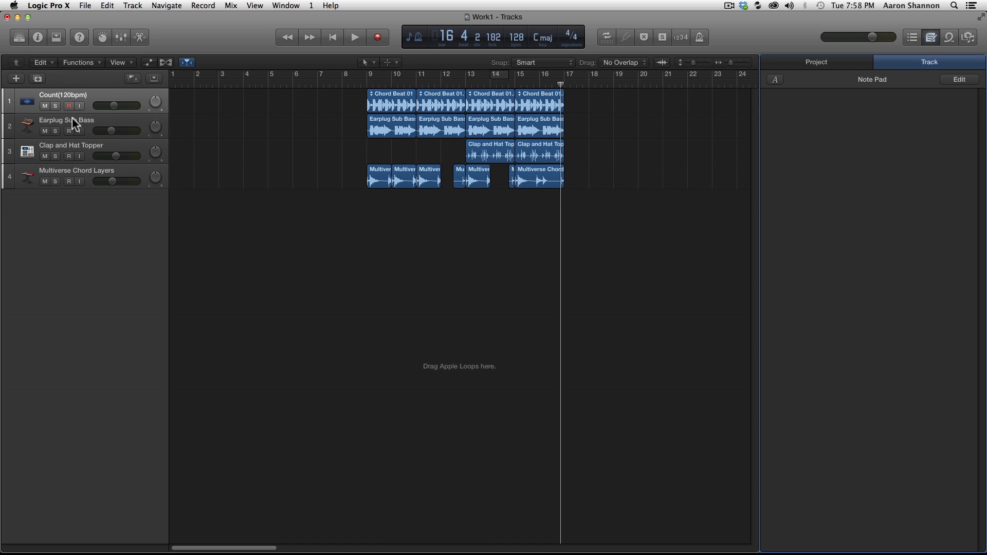
{"action": "left_click", "coordinate": [86, 123]}
{"action": "left_click", "coordinate": [88, 93]}
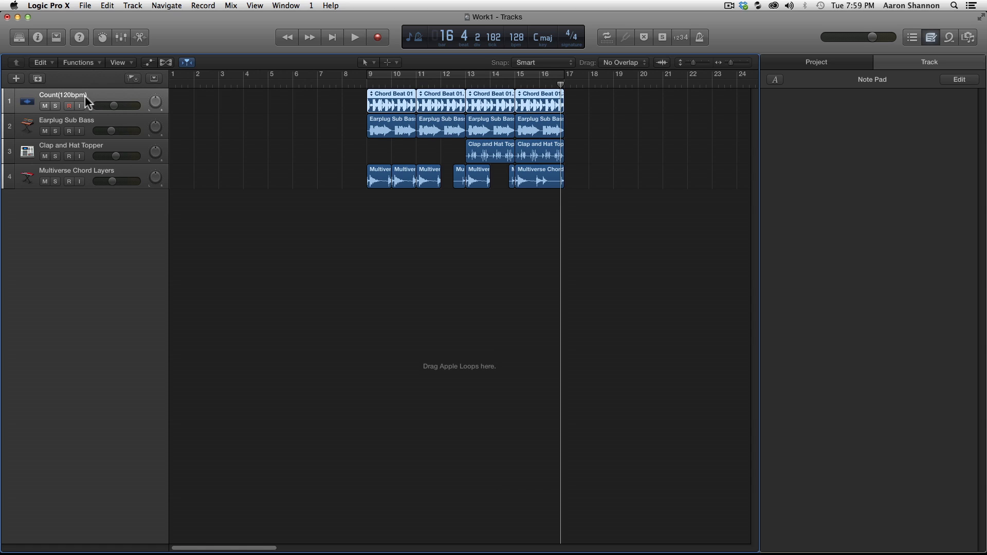
{"action": "double_click", "coordinate": [804, 104]}
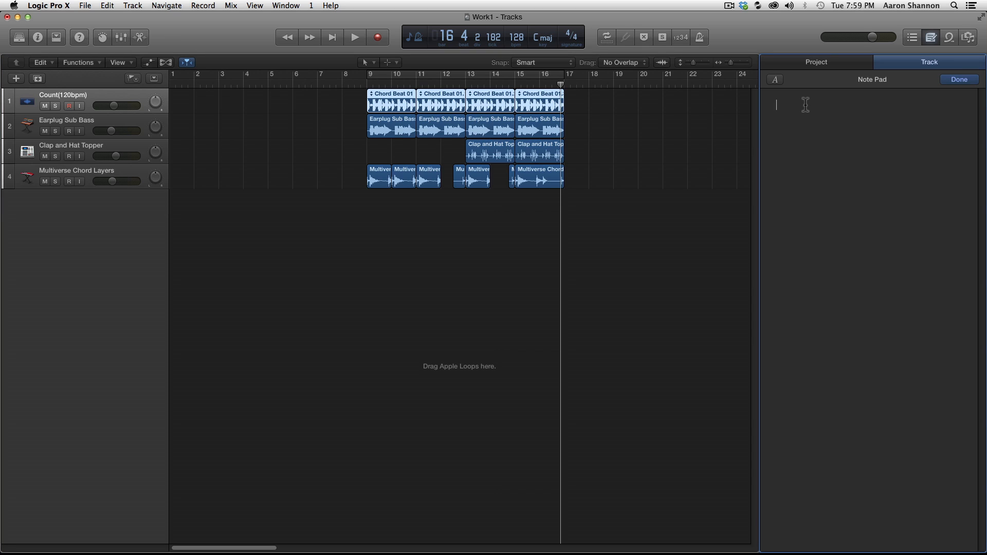
{"action": "type", "text": "this is the beat"}
Step: Write "this is the bass" in the track notes of the Earplug Sub Bass track and finish editing
{"action": "left_click", "coordinate": [107, 117]}
{"action": "double_click", "coordinate": [847, 109]}
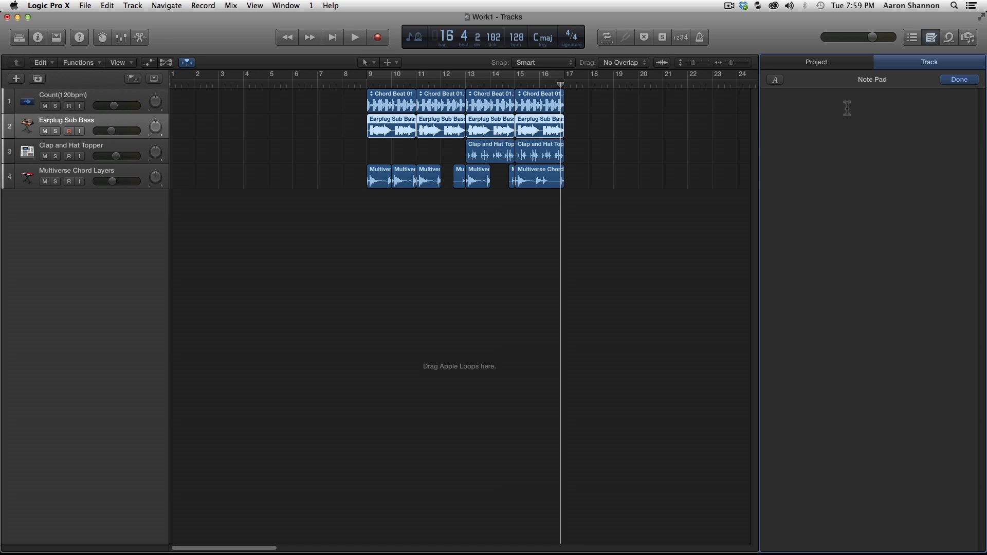
{"action": "type", "text": "this is"}
{"action": "type", "text": "the "}
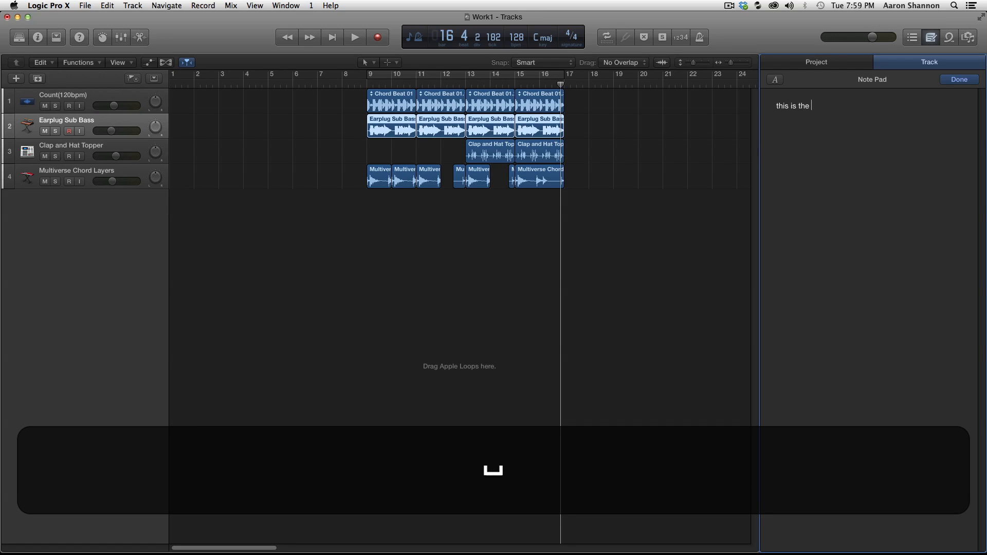
{"action": "type", "text": "bass"}
{"action": "key", "text": "Return"}
{"action": "left_click", "coordinate": [960, 81]}
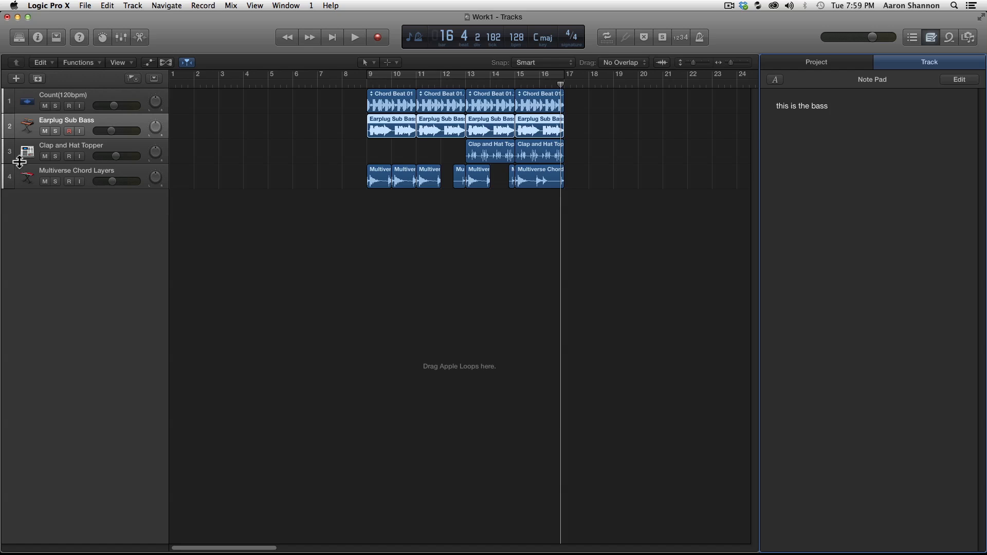
Step: Write "this the synth" in the track notes of the Multiverse Chord Layers track and finish editing
{"action": "left_click", "coordinate": [73, 173]}
{"action": "left_click", "coordinate": [844, 103]}
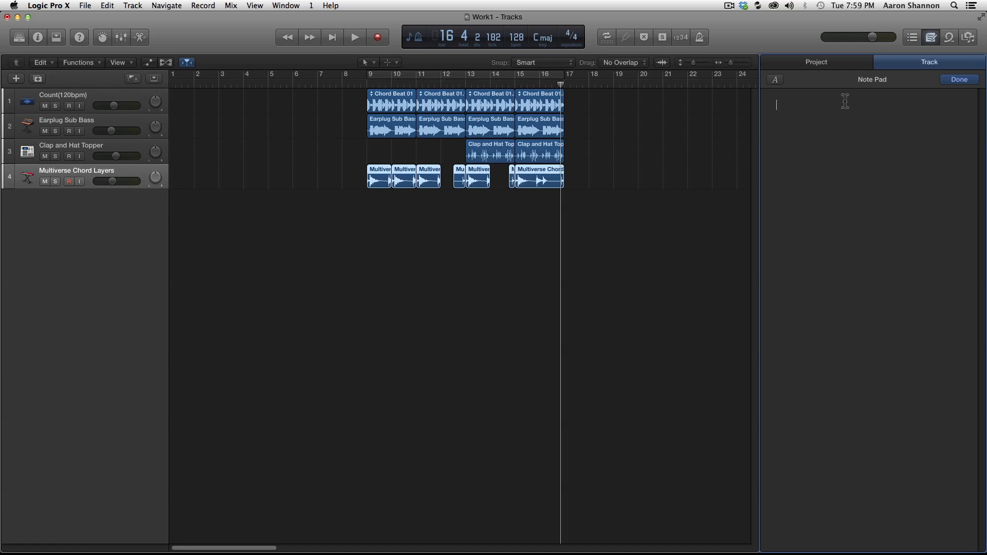
{"action": "type", "text": "this the synth"}
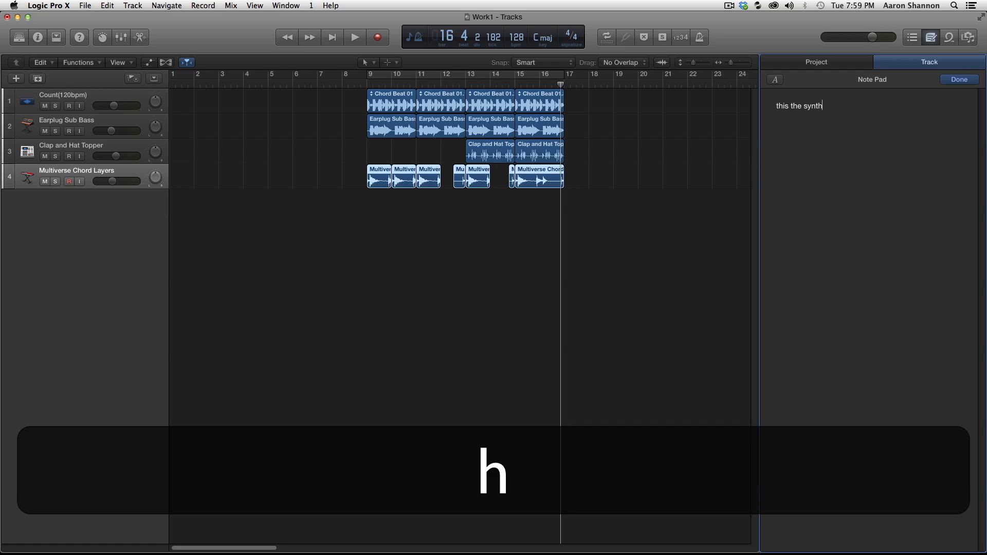
{"action": "left_click", "coordinate": [959, 81]}
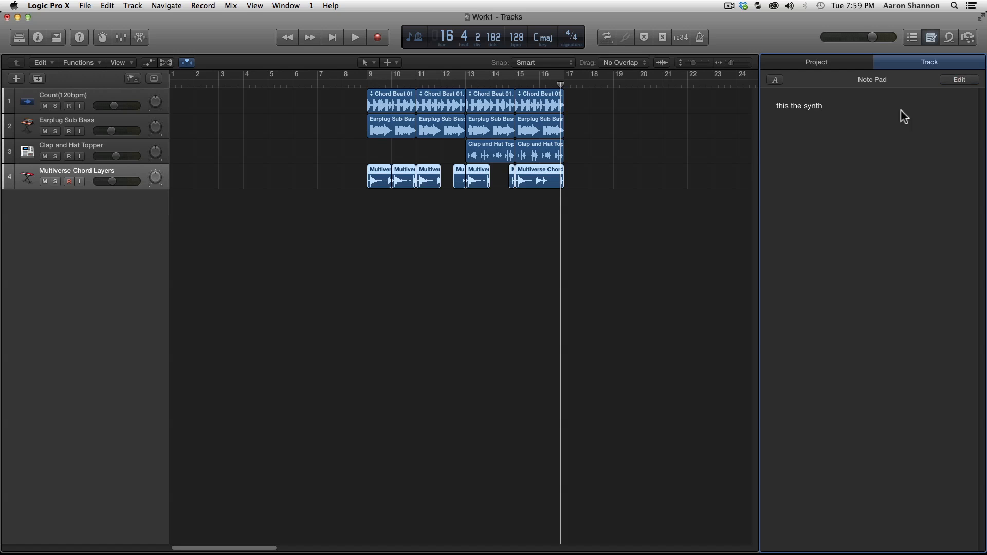
Step: Review the track notes of all four tracks by selecting them one by one
{"action": "left_click", "coordinate": [66, 119]}
{"action": "left_click", "coordinate": [66, 93]}
{"action": "left_click", "coordinate": [66, 122]}
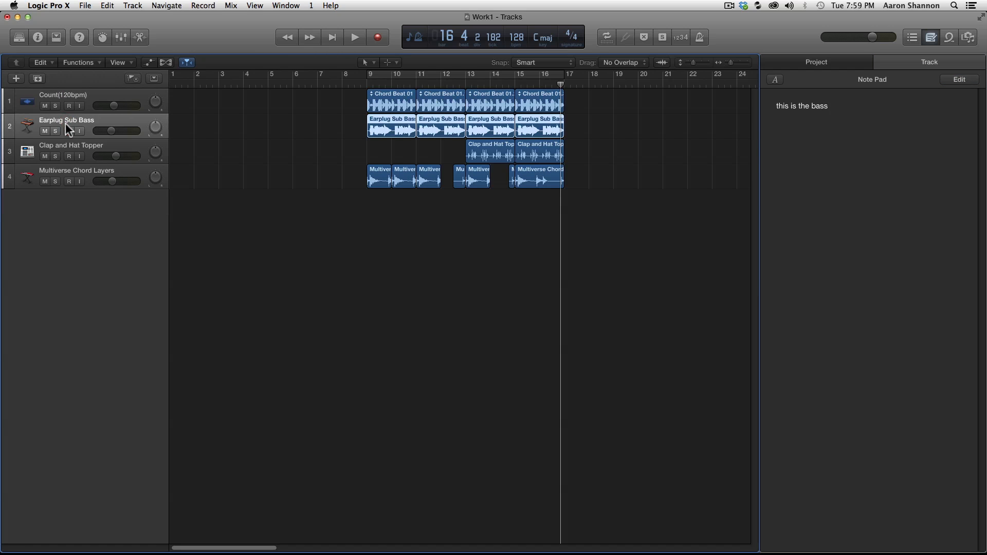
{"action": "left_click", "coordinate": [67, 146]}
{"action": "left_click", "coordinate": [67, 175]}
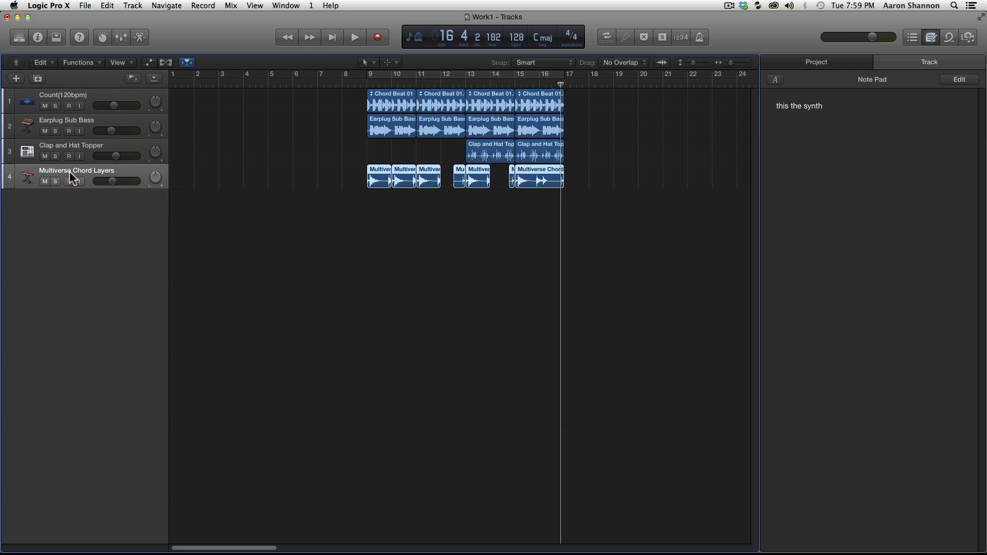
Step: Show the project notes and check them against each of the four tracks in turn
{"action": "left_click", "coordinate": [820, 63]}
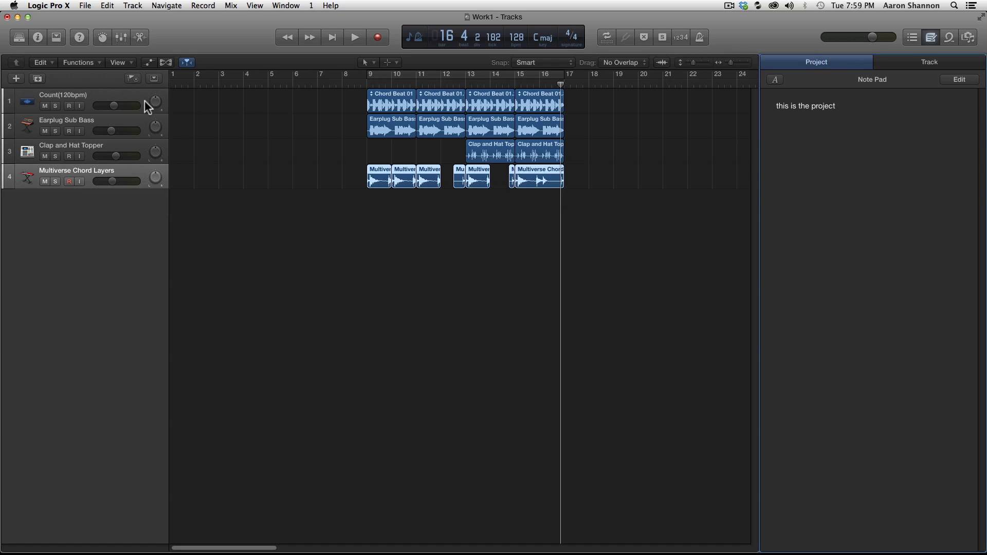
{"action": "left_click", "coordinate": [91, 92]}
{"action": "left_click", "coordinate": [92, 121]}
{"action": "left_click", "coordinate": [93, 146]}
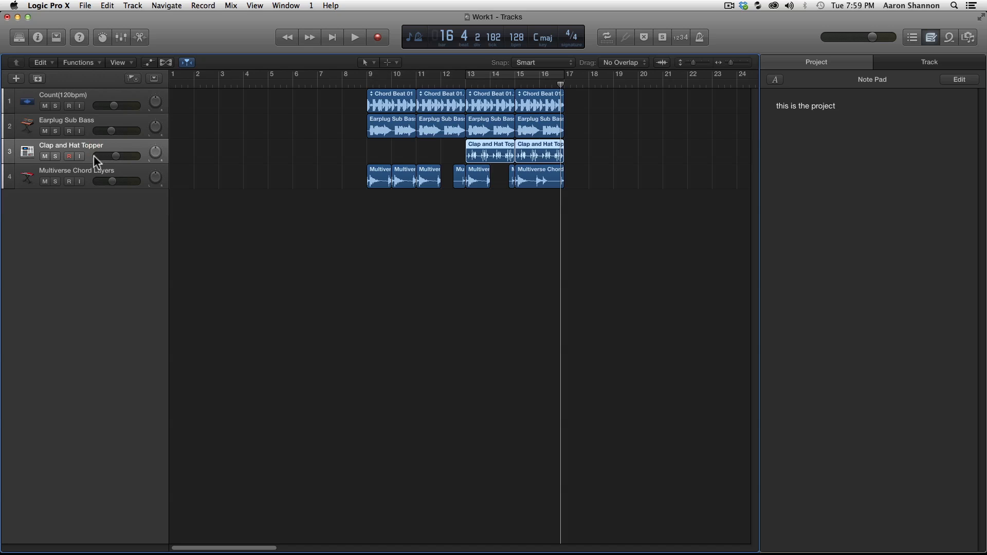
{"action": "left_click", "coordinate": [95, 176]}
{"action": "left_click", "coordinate": [93, 143]}
{"action": "left_click", "coordinate": [97, 127]}
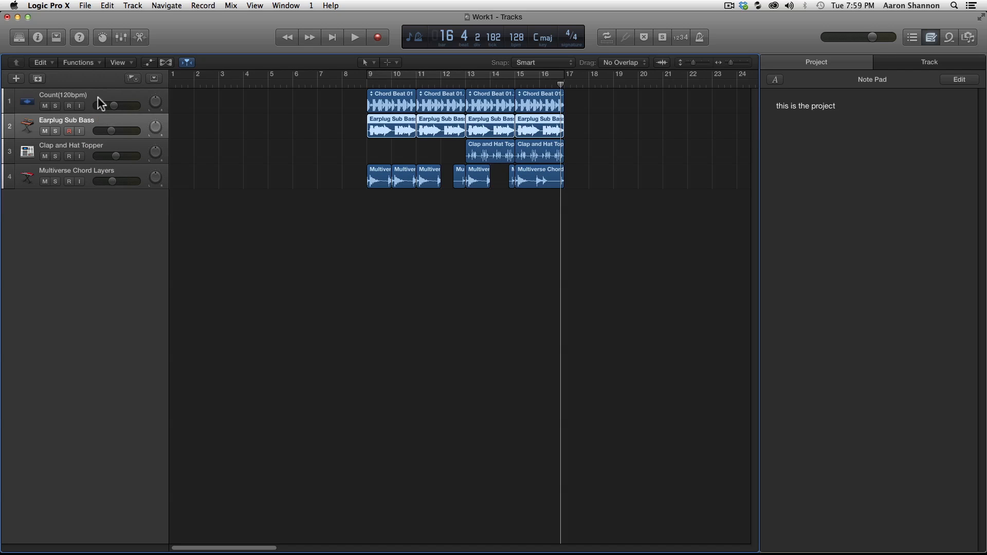
{"action": "left_click", "coordinate": [98, 96]}
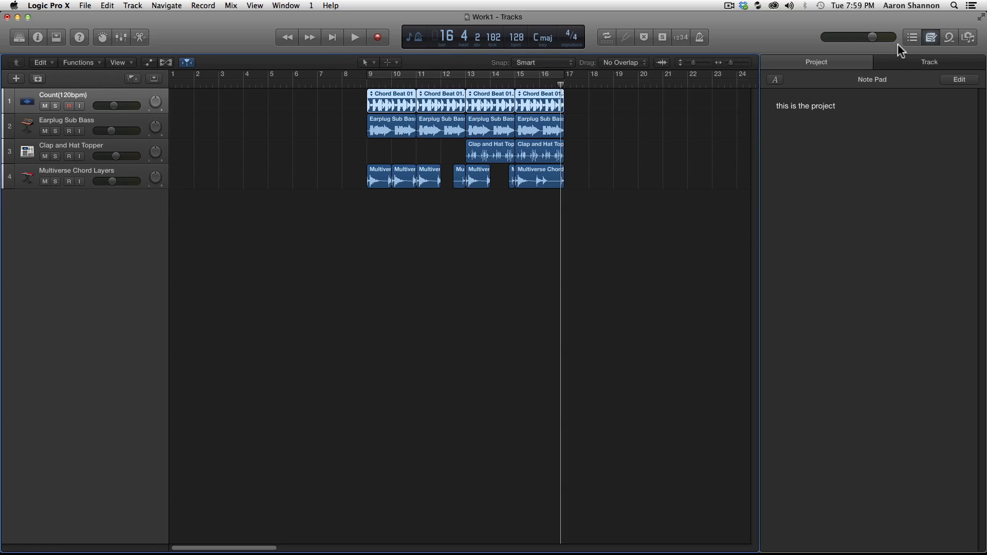
Step: Show the event list and look up the entry of each Earplug Sub Bass region
{"action": "left_click", "coordinate": [912, 38]}
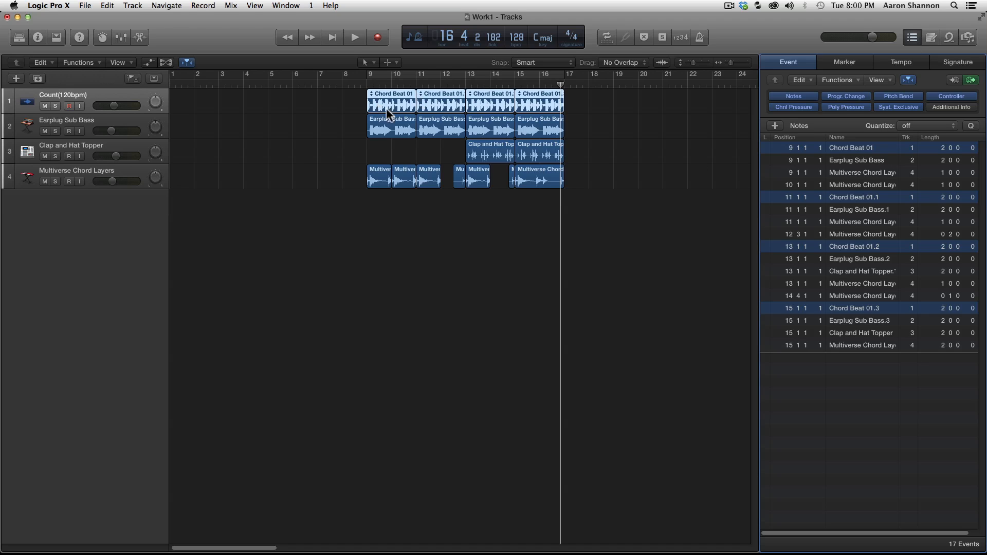
{"action": "left_click", "coordinate": [391, 126]}
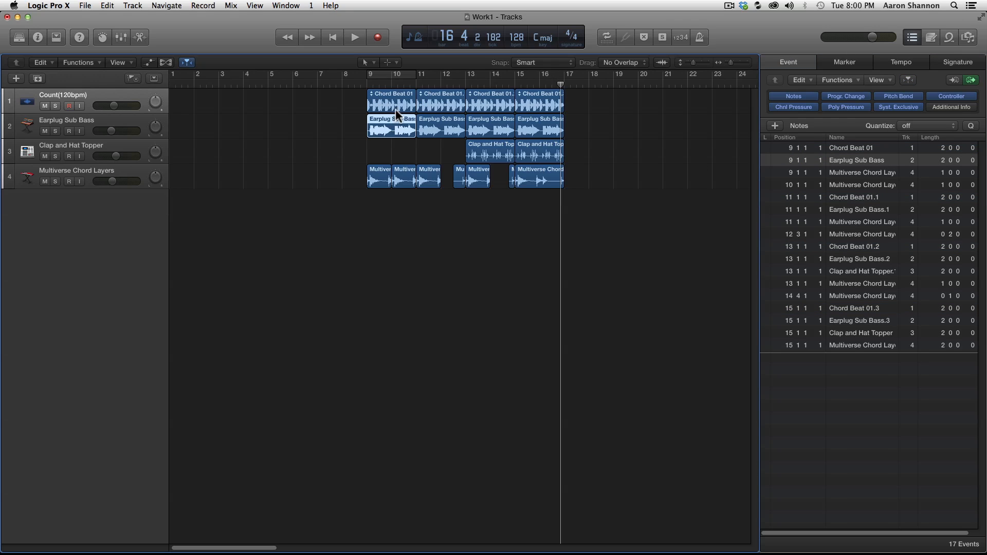
{"action": "left_click", "coordinate": [436, 121]}
{"action": "left_click", "coordinate": [481, 129]}
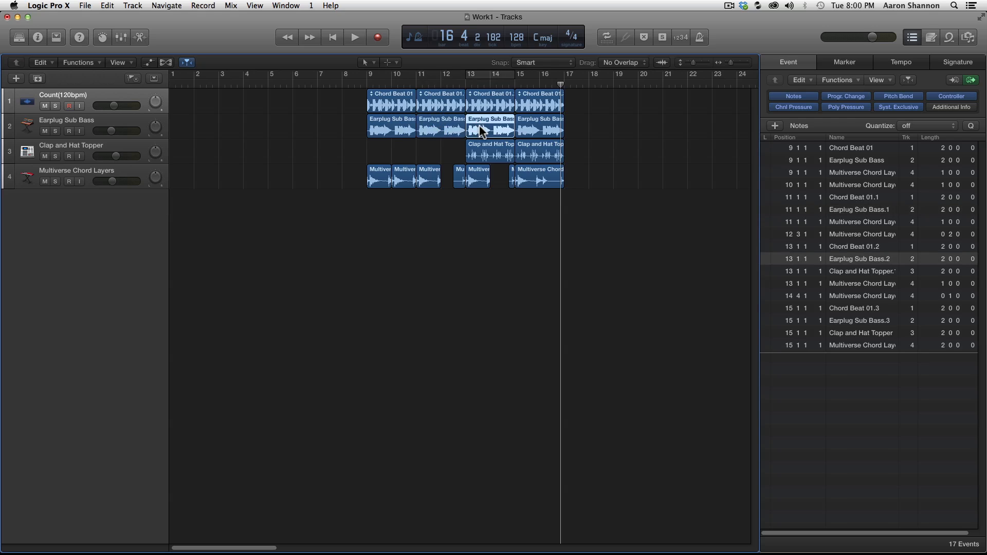
{"action": "left_click", "coordinate": [541, 131]}
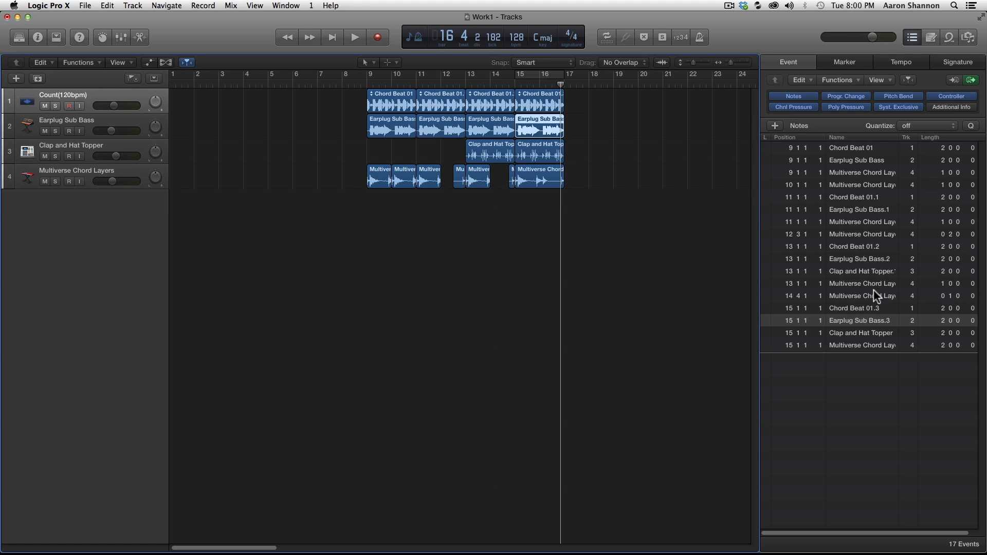
Step: Look up the event list entries of the Chord Beat, first Multiverse Chord Layers, and Clap and Hat Topper regions
{"action": "left_click", "coordinate": [427, 101]}
{"action": "left_click", "coordinate": [403, 105]}
{"action": "left_click", "coordinate": [500, 105]}
{"action": "left_click", "coordinate": [540, 107]}
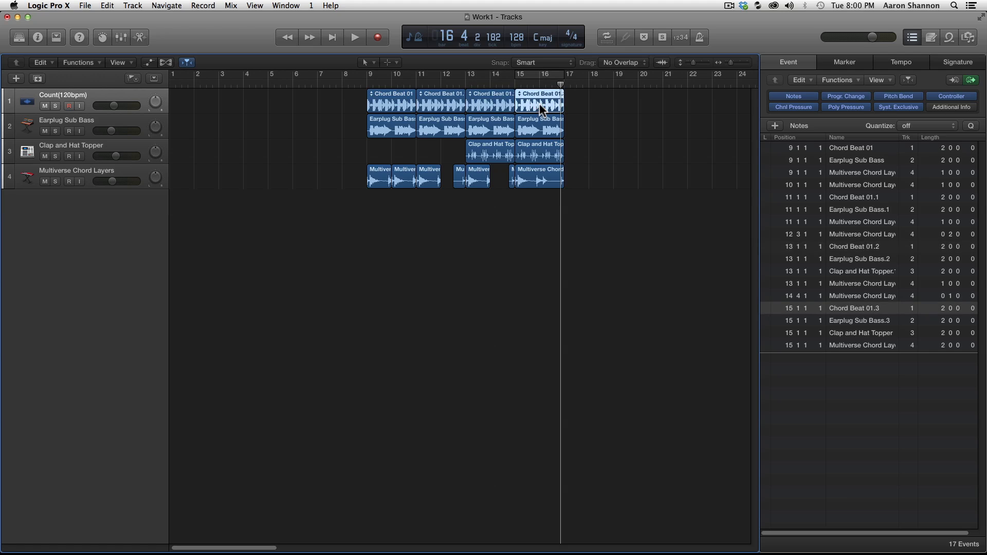
{"action": "left_click", "coordinate": [384, 180]}
{"action": "left_click", "coordinate": [493, 157]}
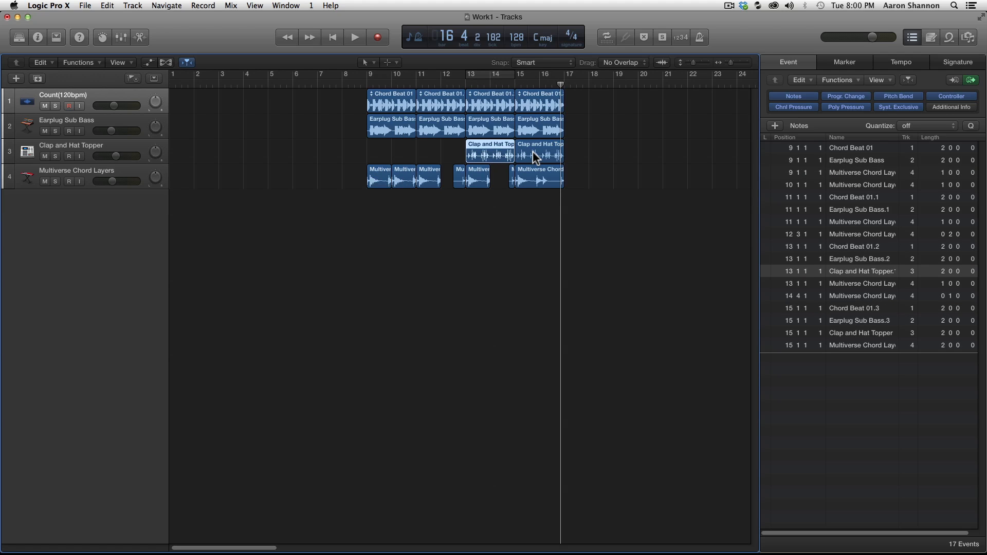
{"action": "left_click", "coordinate": [537, 156]}
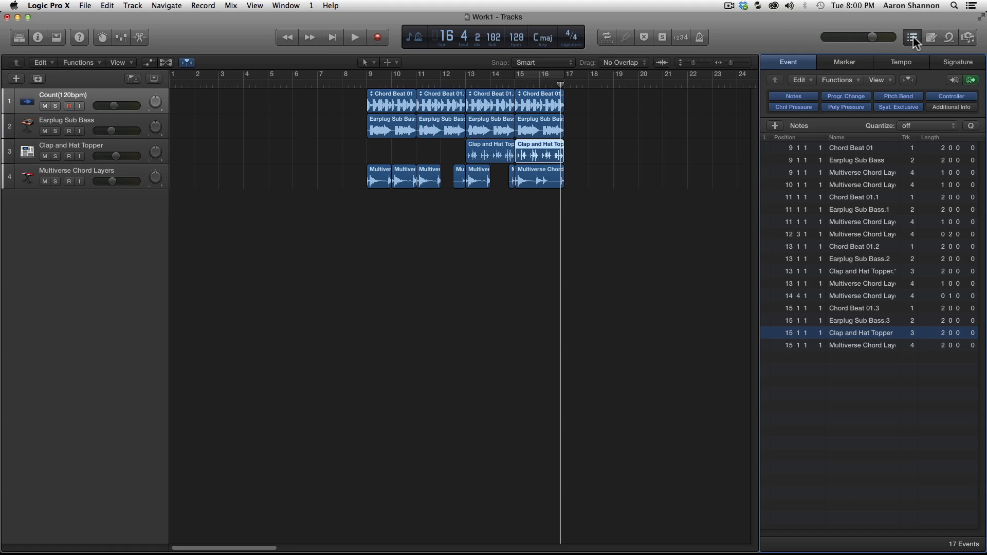
Step: Examine the project's marker, tempo and signature lists
{"action": "left_click", "coordinate": [848, 61]}
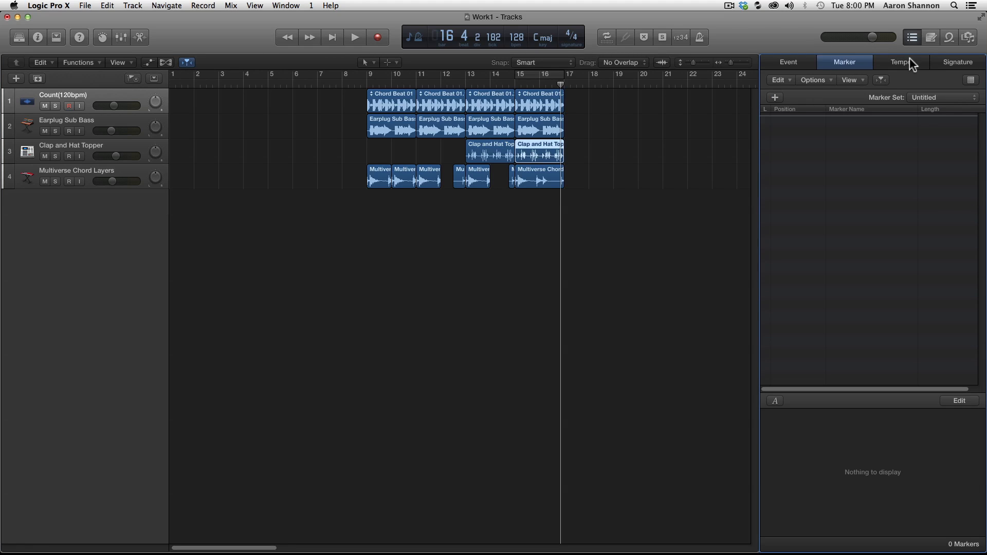
{"action": "left_click", "coordinate": [909, 60]}
{"action": "left_click", "coordinate": [962, 62]}
{"action": "left_click", "coordinate": [911, 63]}
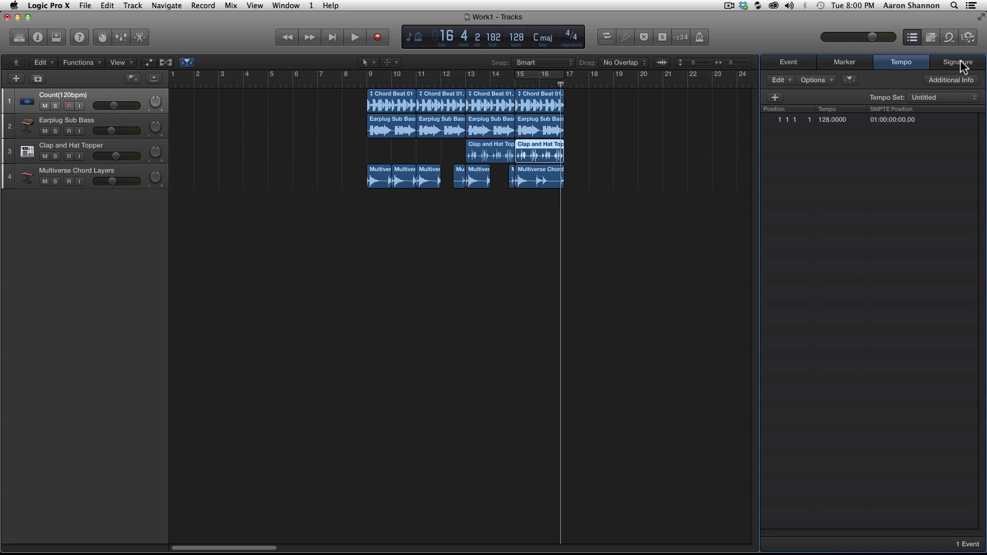
{"action": "left_click", "coordinate": [955, 63]}
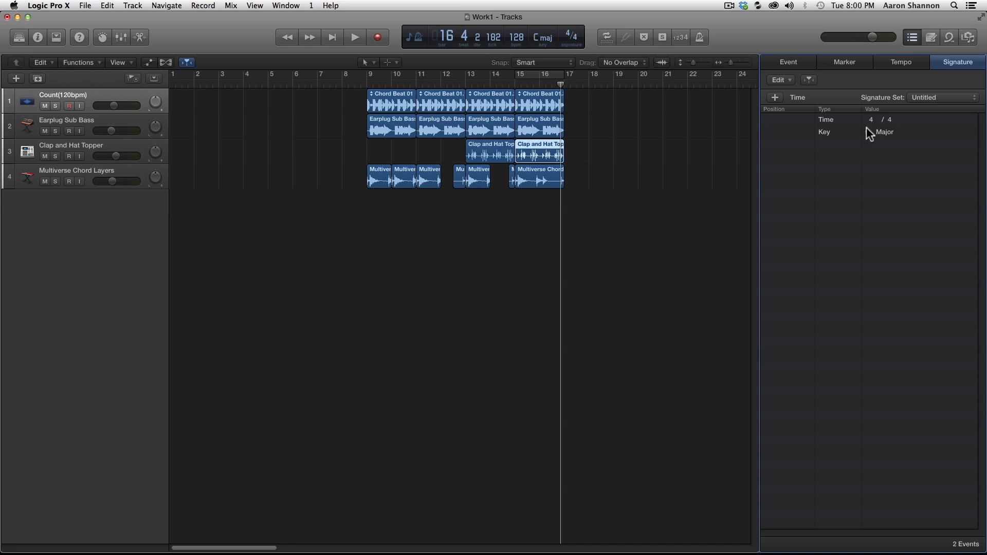
{"action": "left_click", "coordinate": [906, 59]}
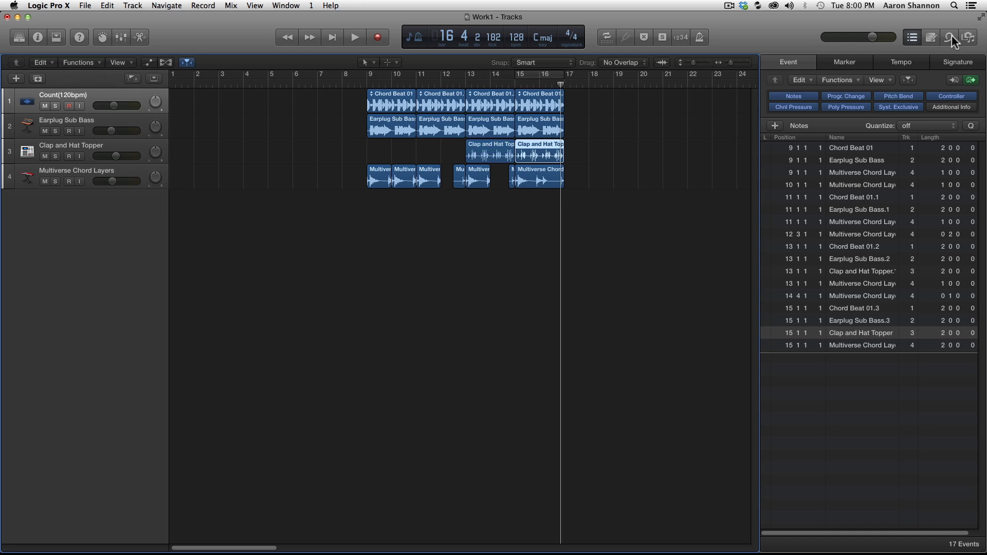
Step: View the file browser, the loop browser and the Note Pad, and return to the event list
{"action": "left_click", "coordinate": [969, 39]}
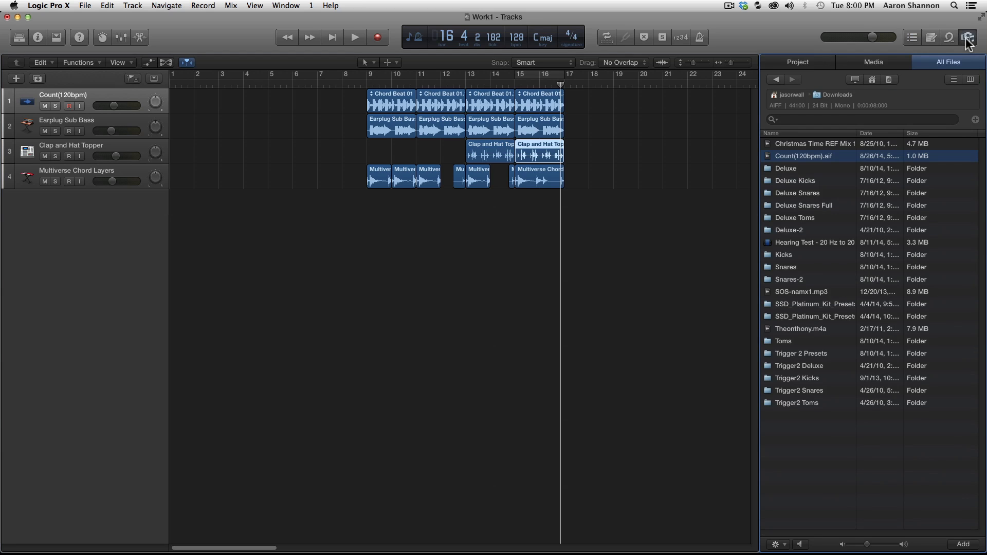
{"action": "left_click", "coordinate": [949, 37]}
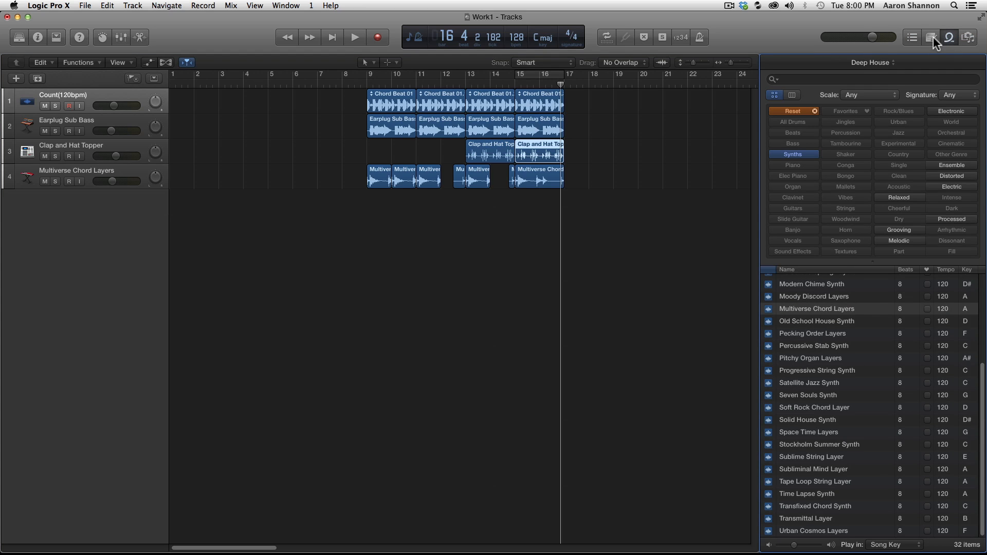
{"action": "left_click", "coordinate": [932, 37]}
{"action": "left_click", "coordinate": [912, 37]}
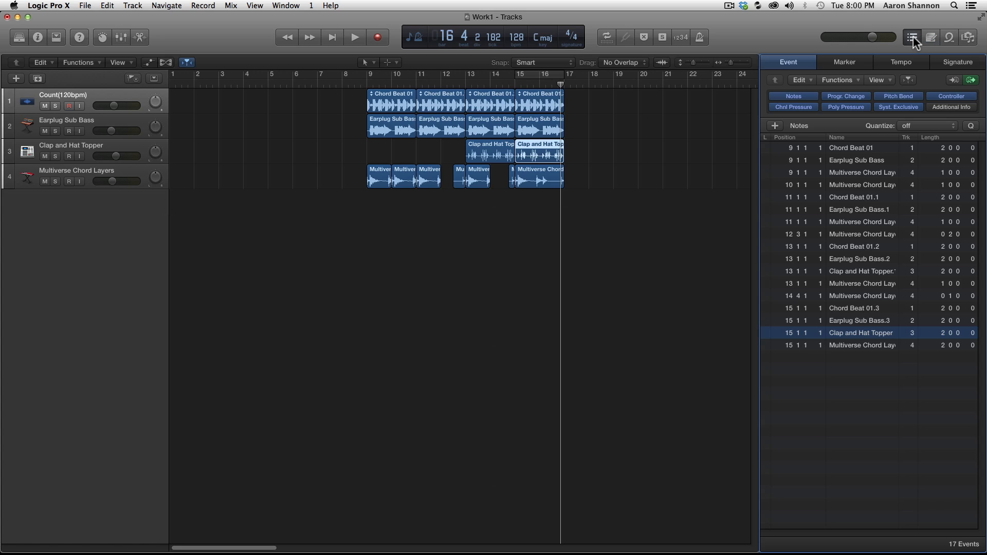